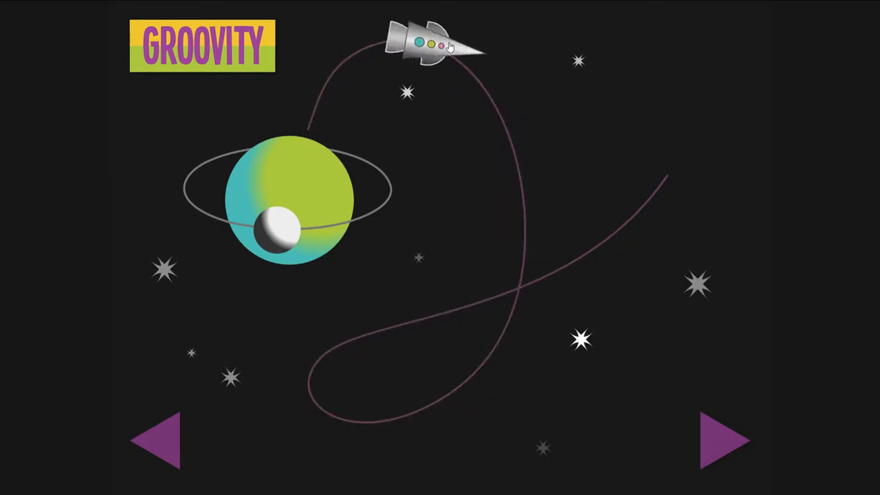
Drag the moon around the planet's orbit ring to its upper right
left_click_drag(281, 234, 388, 165)
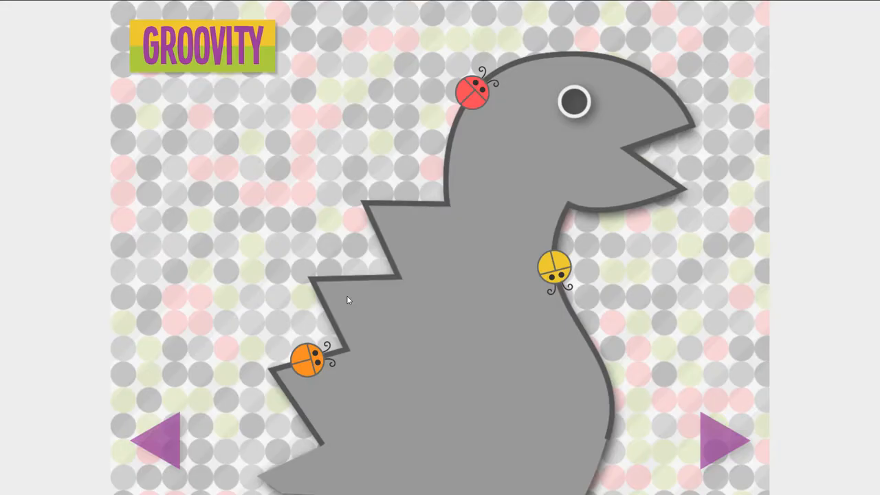
Send the ladybugs along the dinosaur outline, then slide the red car back and forth on its road
left_click(473, 93)
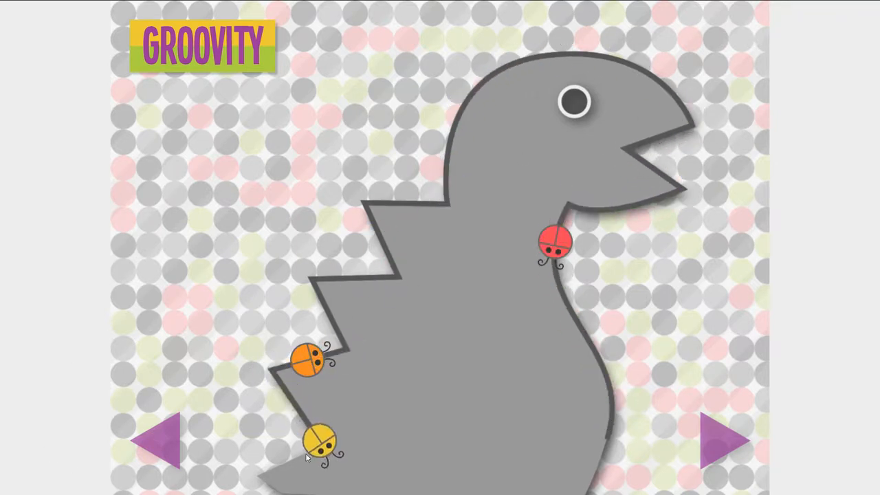
left_click_drag(312, 361, 512, 63)
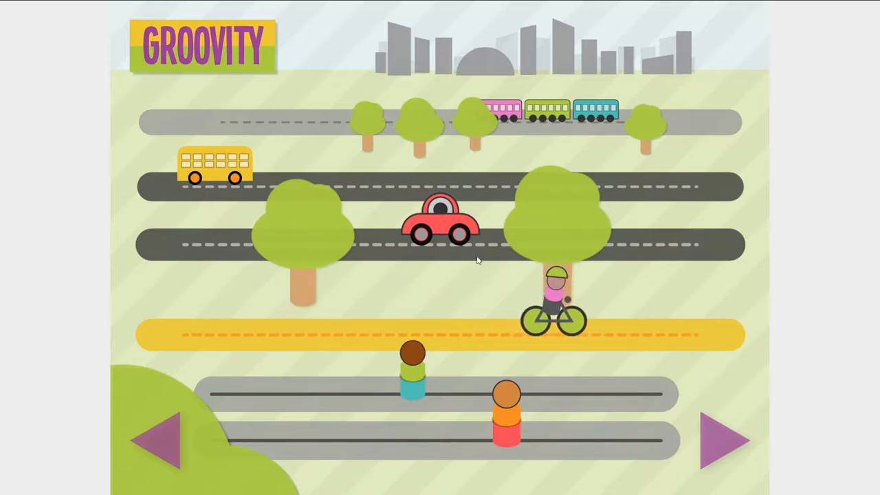
mouse_move(473, 234)
left_mouse_down()
mouse_move(173, 239)
mouse_move(422, 246)
left_mouse_up()
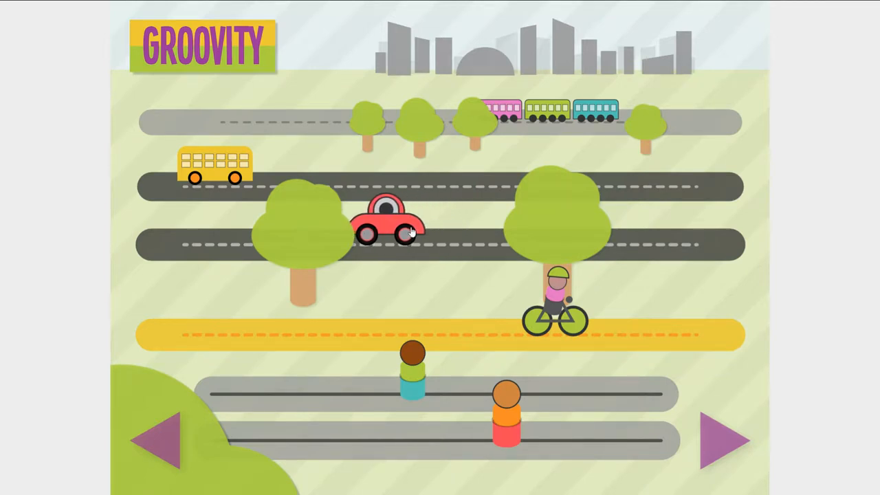
mouse_move(415, 227)
left_mouse_down()
mouse_move(648, 246)
mouse_move(481, 237)
left_mouse_up()
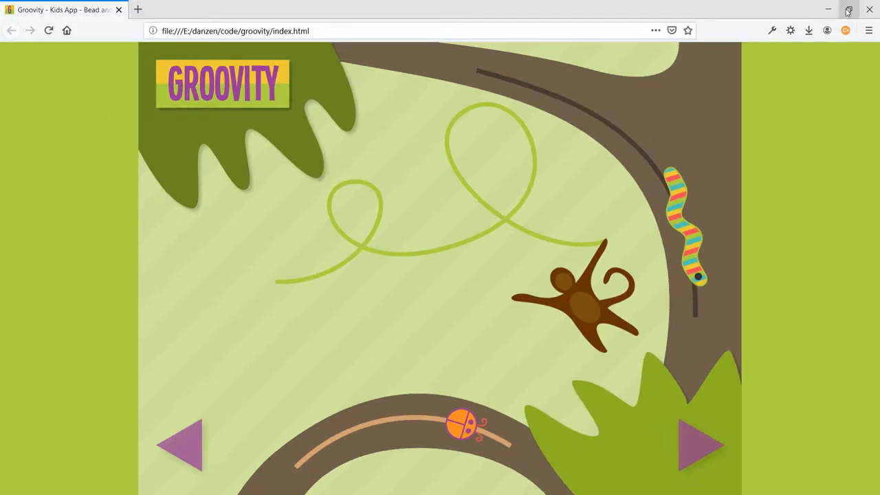
mouse_move(392, 30)
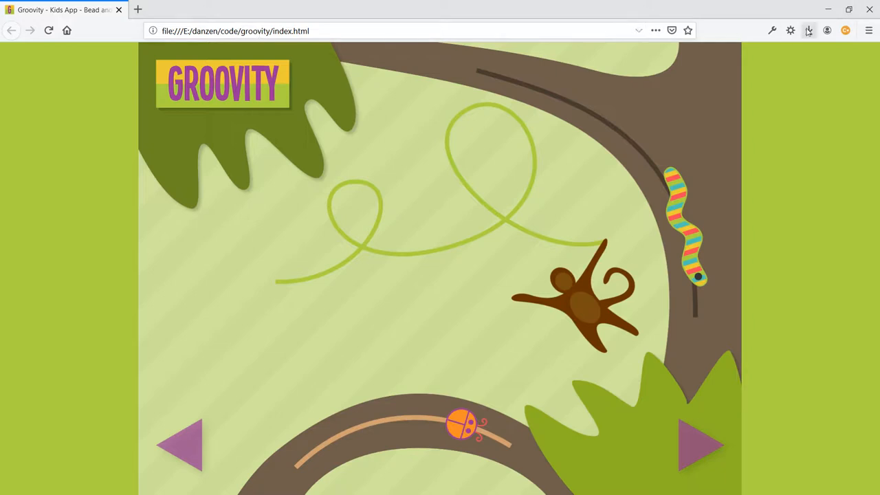
Shrink the Firefox window and move it out of view to reveal Atom
left_click(849, 9)
left_click_drag(425, 35, 879, 42)
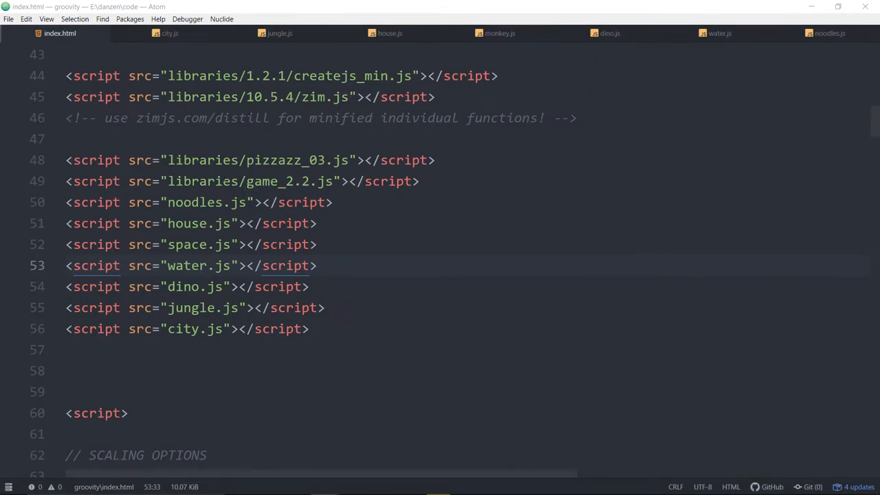
scroll(329, 208, "up", 2)
scroll(330, 207, "up", 2)
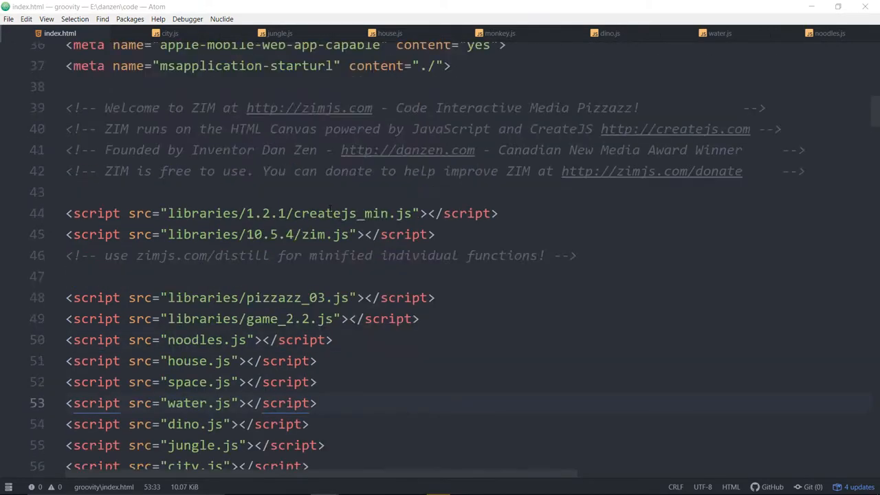
scroll(330, 207, "up", 3)
scroll(329, 207, "down", 4)
scroll(330, 208, "down", 2)
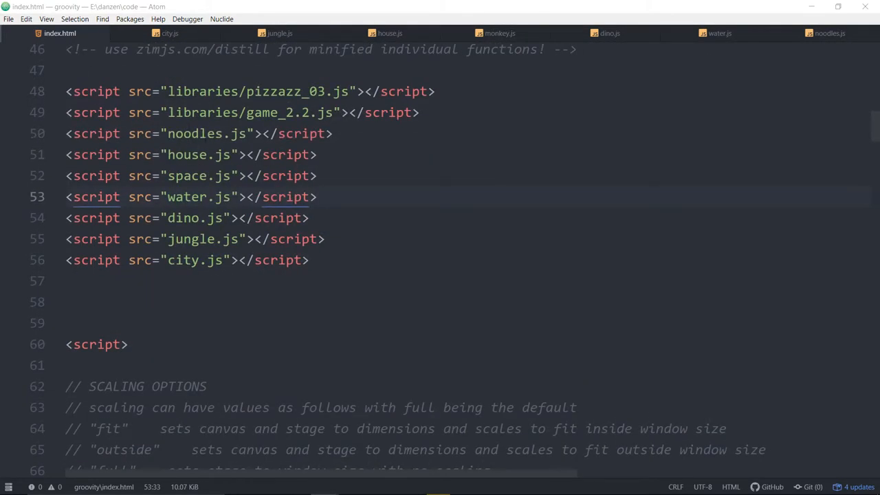
Walk through the scene script names in index.html and change var height from 768 to 748
left_click_drag(167, 133, 250, 133)
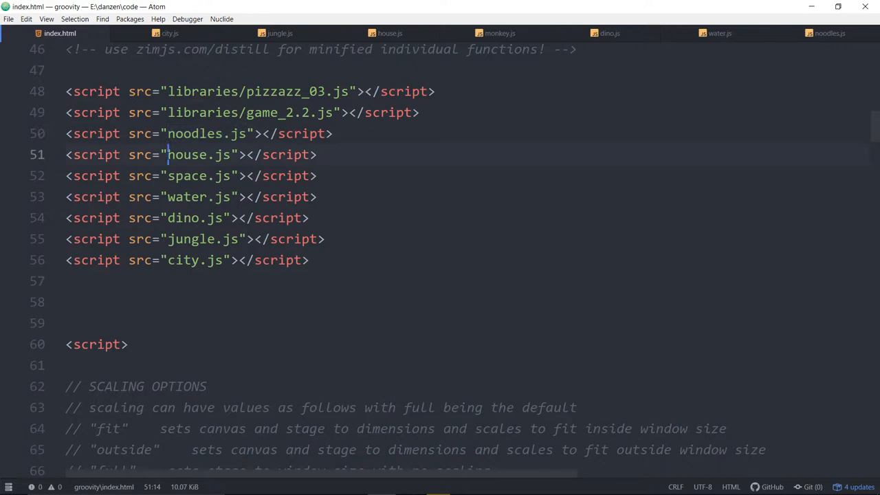
left_click_drag(167, 155, 232, 155)
left_click_drag(167, 175, 231, 176)
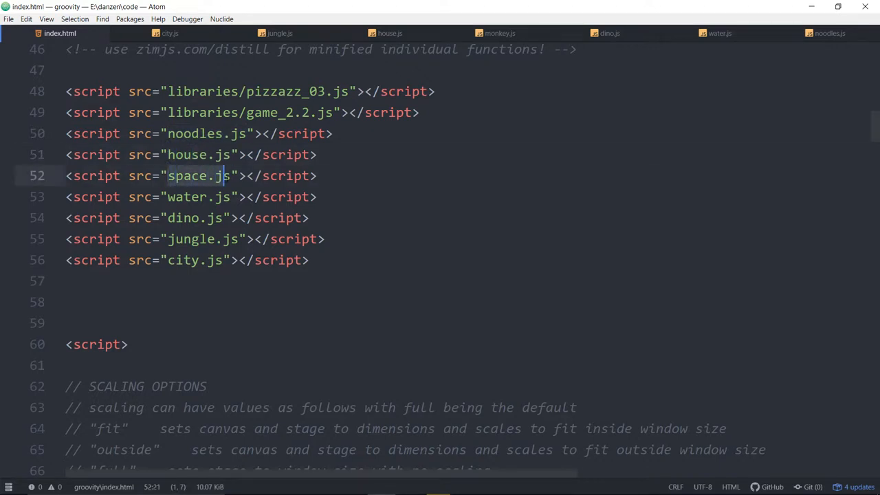
left_click_drag(167, 197, 232, 197)
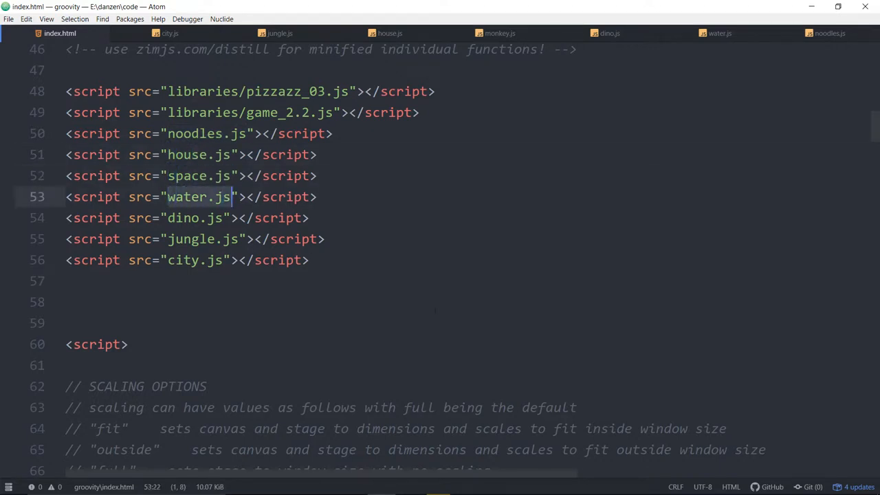
scroll(435, 312, "down", 3)
scroll(435, 311, "down", 2)
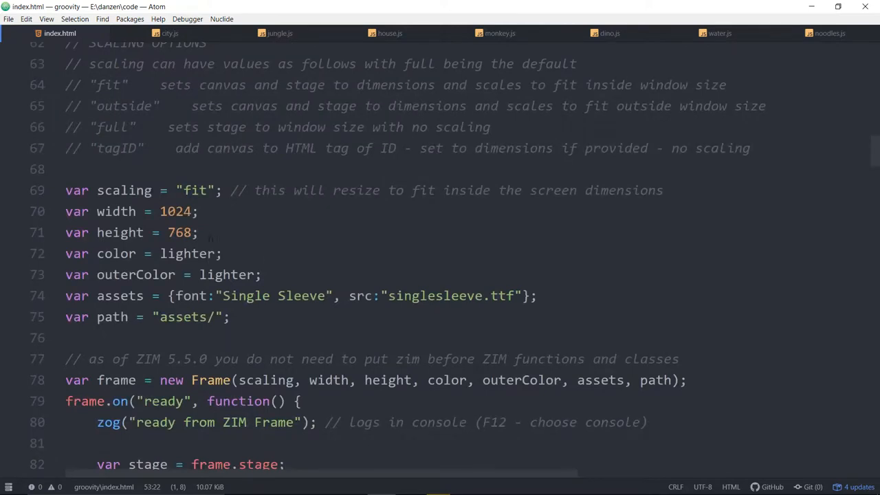
left_click(178, 232)
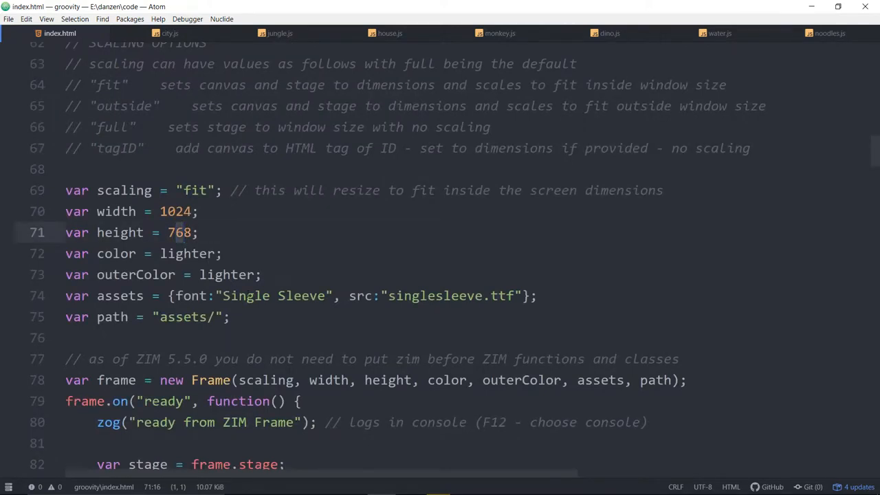
type("4")
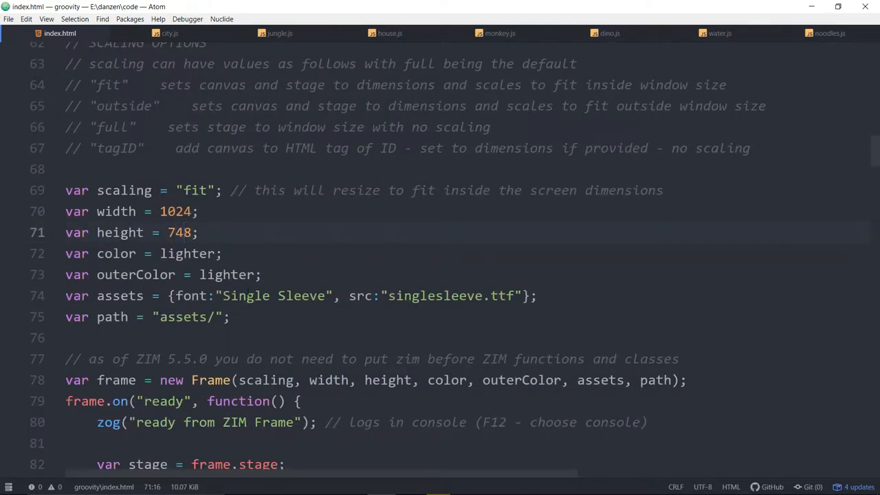
Bring Firefox back, reload Groovity and move a meatball to the top of its noodle
key("alt+Tab")
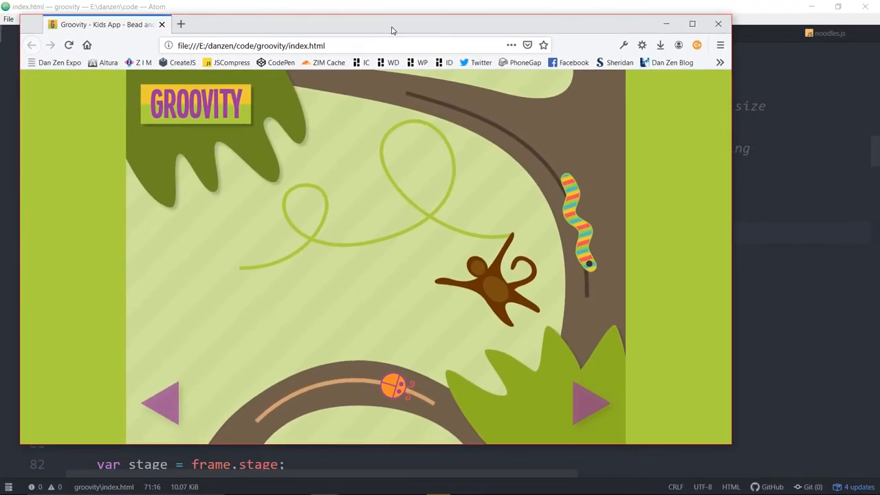
left_click(69, 46)
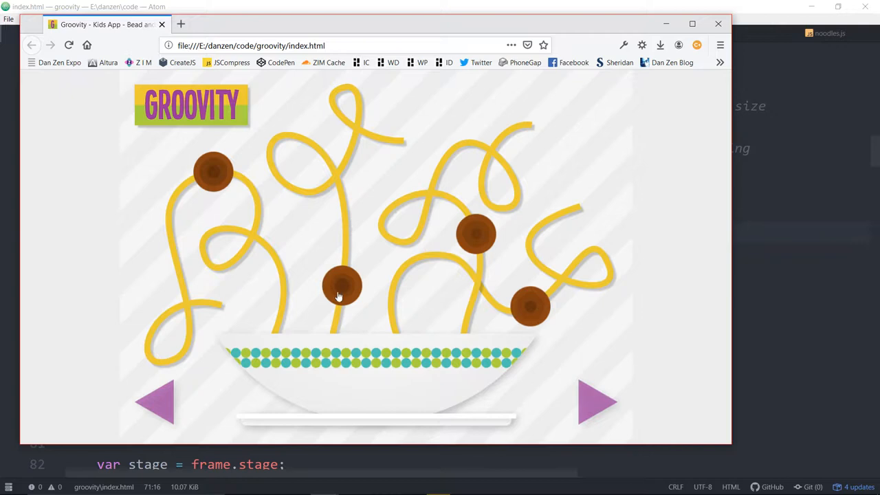
left_click(342, 293)
left_click(325, 156)
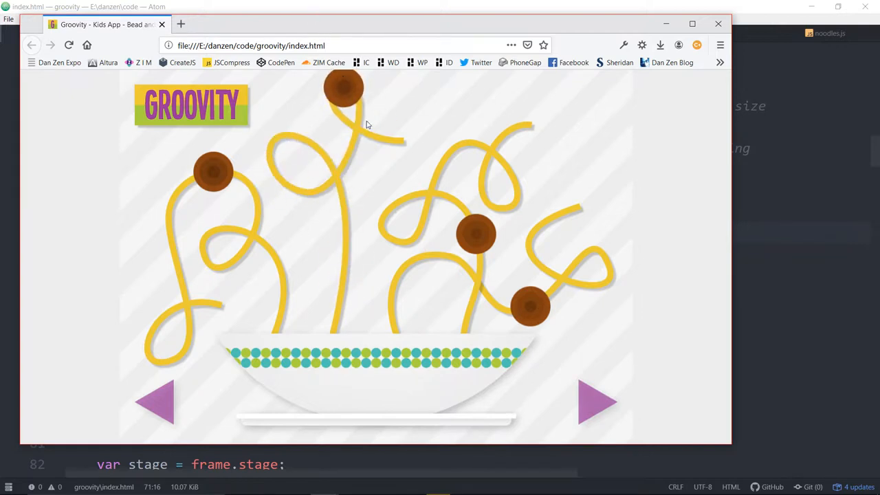
left_click_drag(345, 83, 334, 93)
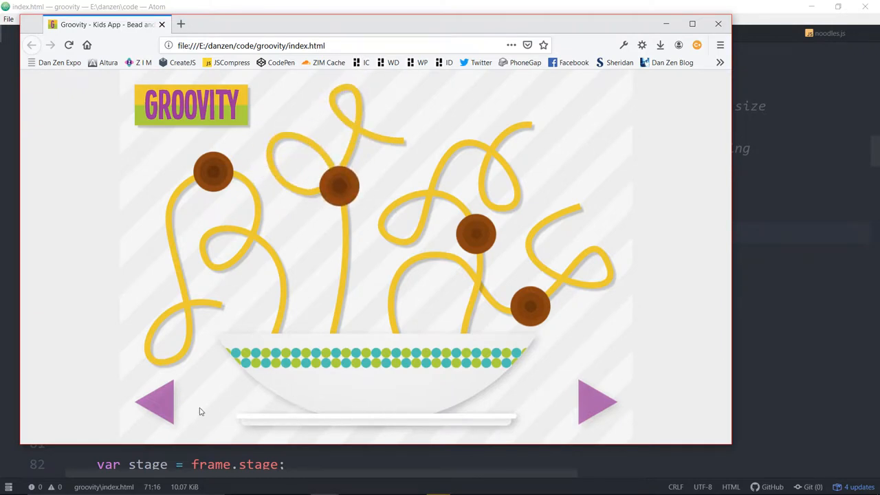
Slide the left, right and middle meatballs to new spots on their noodles, then minimize Firefox
left_click_drag(213, 182, 150, 365)
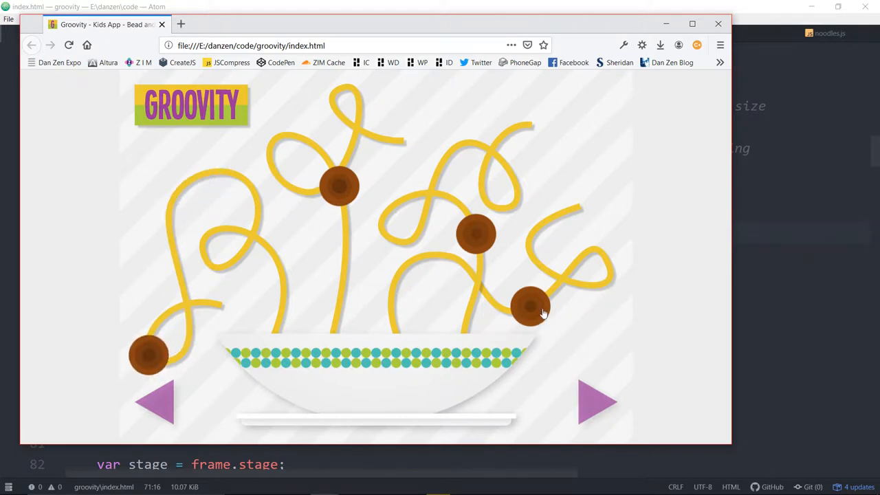
left_click_drag(531, 308, 567, 218)
mouse_move(469, 231)
left_mouse_down()
mouse_move(509, 248)
mouse_move(603, 117)
left_mouse_up()
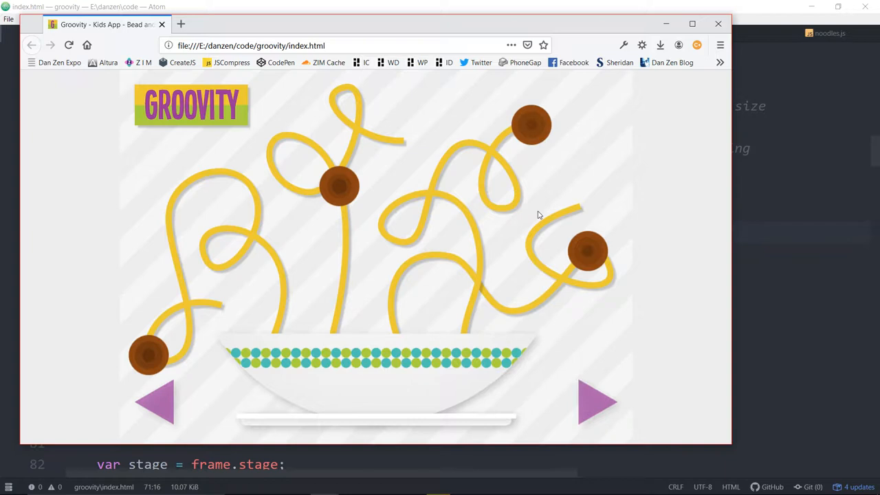
left_click_drag(339, 186, 304, 90)
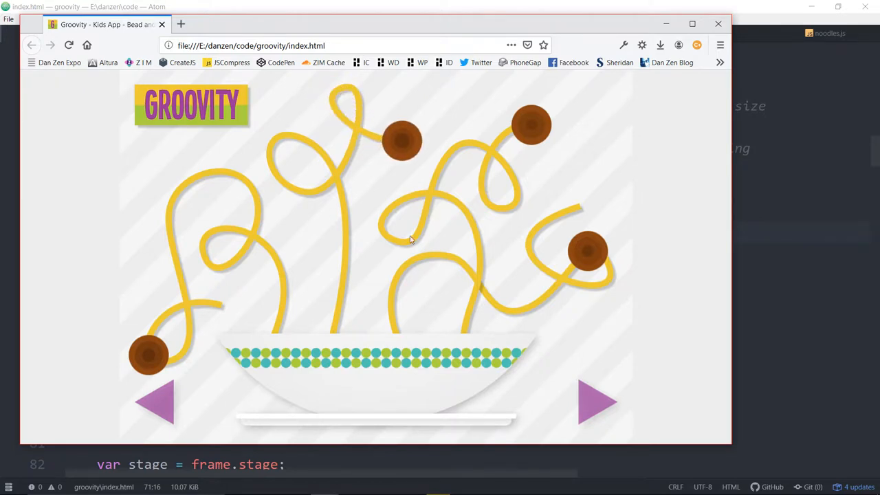
left_click(280, 490)
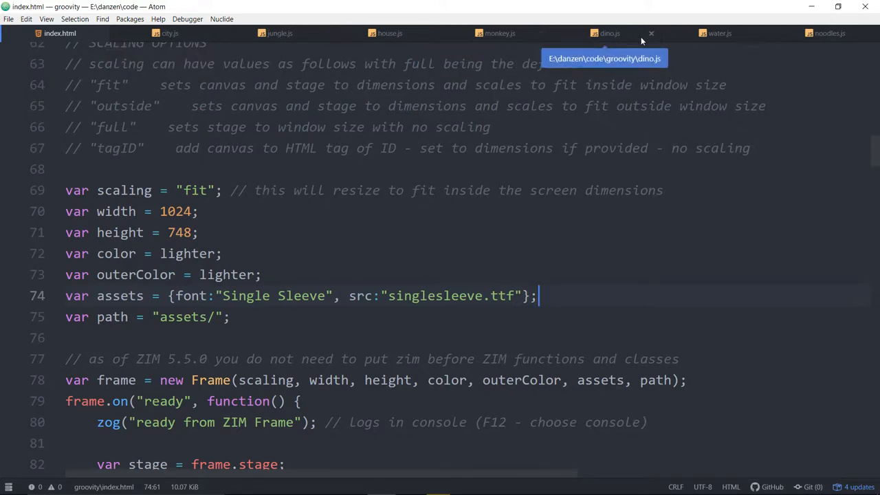
Reorder the noodles.js tab and highlight the Squiggle path definition on lines 18–23
left_click_drag(828, 34, 152, 38)
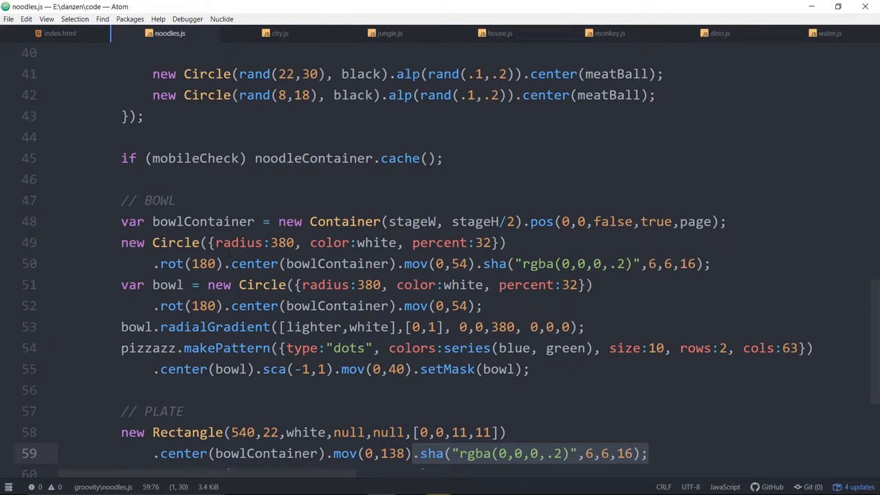
scroll(440, 261, "up", 4)
scroll(440, 261, "up", 4)
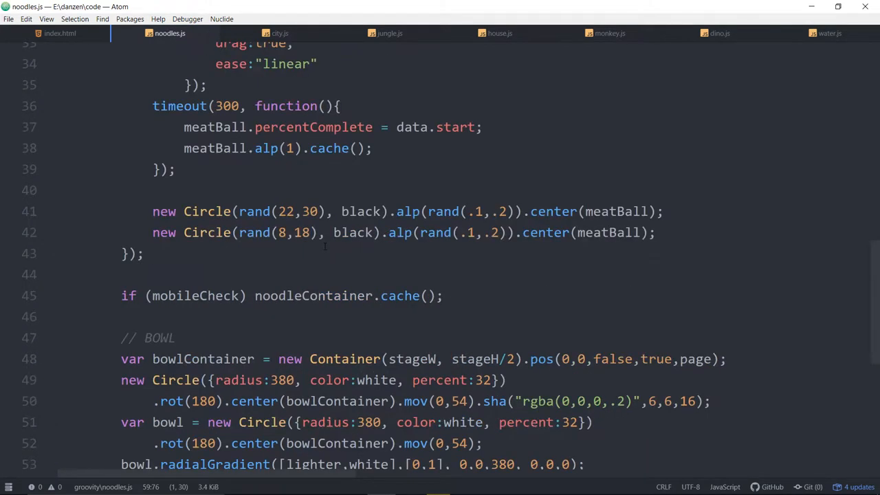
scroll(440, 261, "up", 4)
scroll(440, 262, "up", 4)
scroll(325, 246, "up", 3)
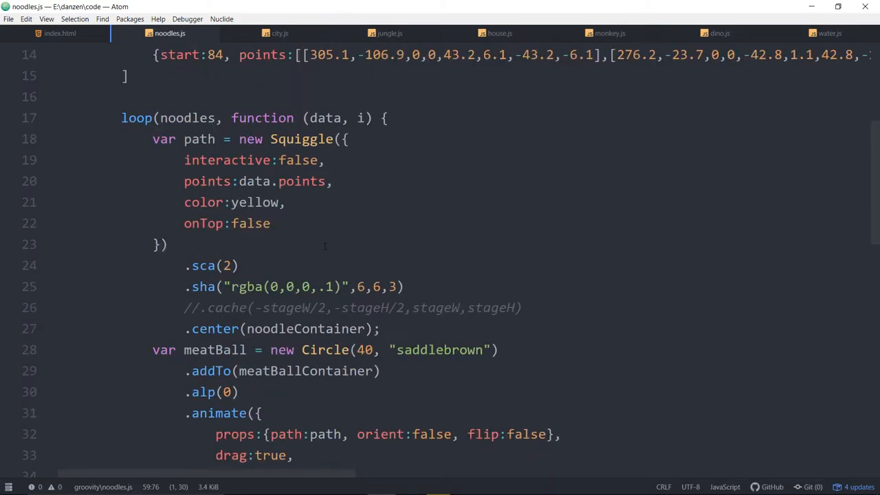
scroll(325, 246, "up", 5)
scroll(325, 246, "up", 3)
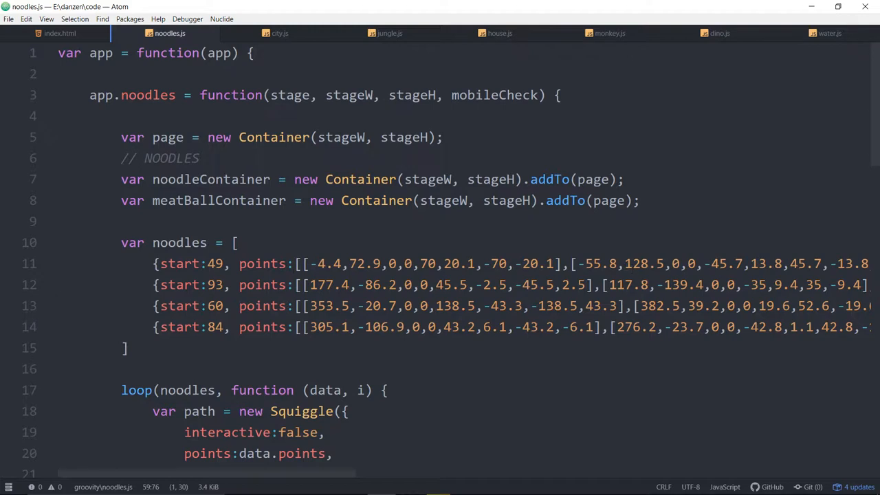
left_click(201, 263)
left_click_drag(153, 264, 265, 326)
scroll(440, 275, "down", 3)
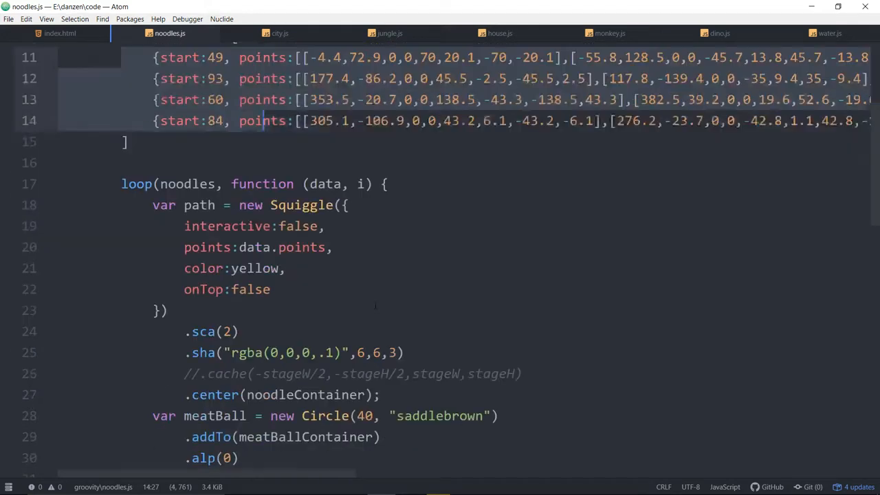
left_click_drag(151, 205, 168, 311)
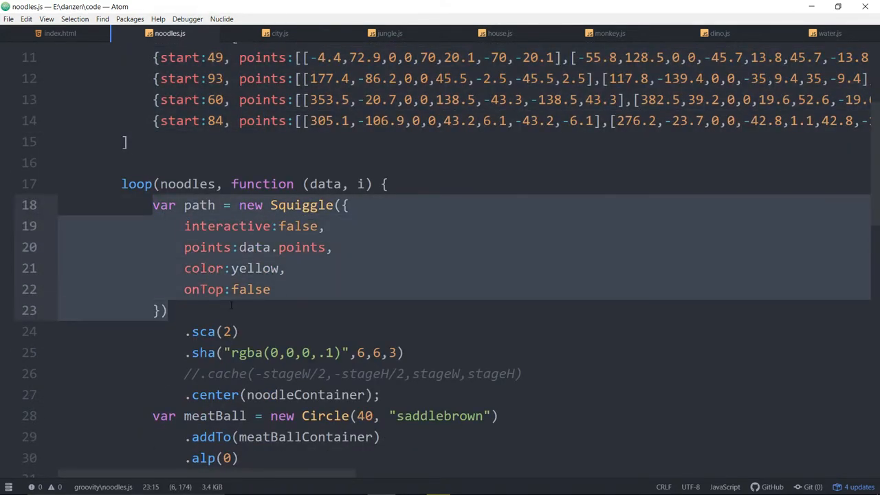
scroll(337, 239, "down", 3)
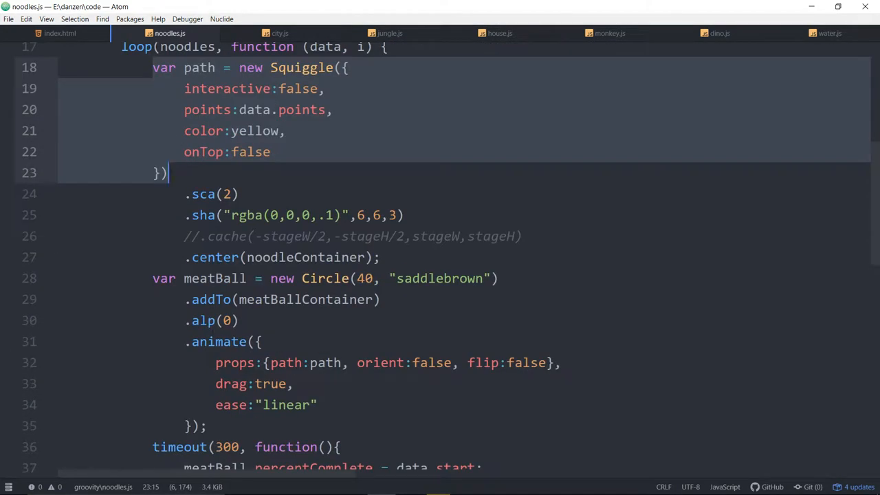
left_click(225, 88)
left_click(223, 278)
scroll(275, 275, "down", 3)
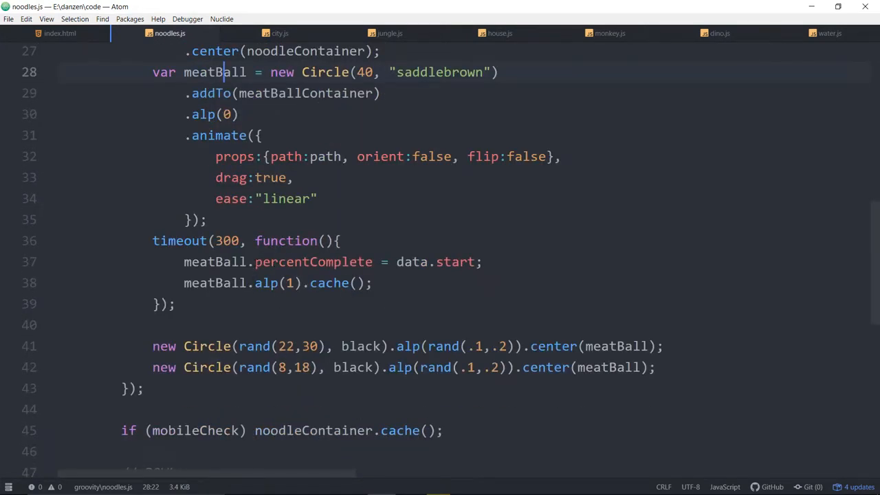
Highlight the meatball start-position code and the two shading-circle lines
left_click_drag(183, 262, 372, 283)
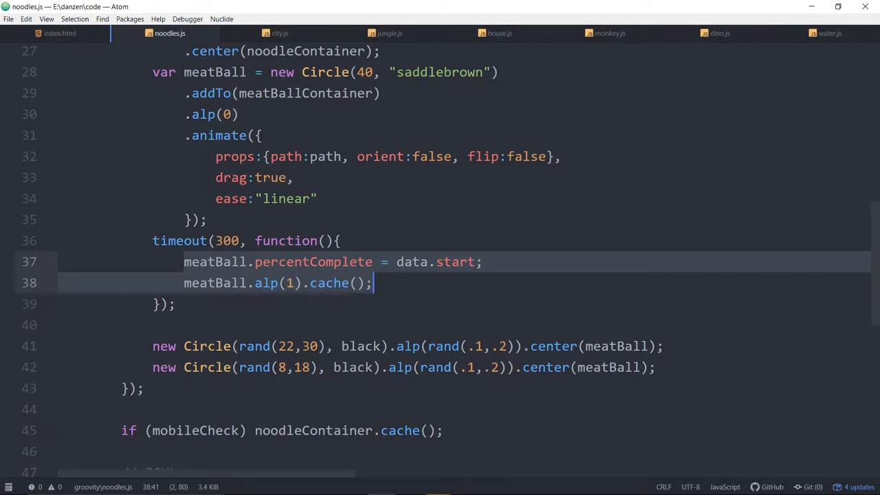
left_click_drag(656, 368, 121, 346)
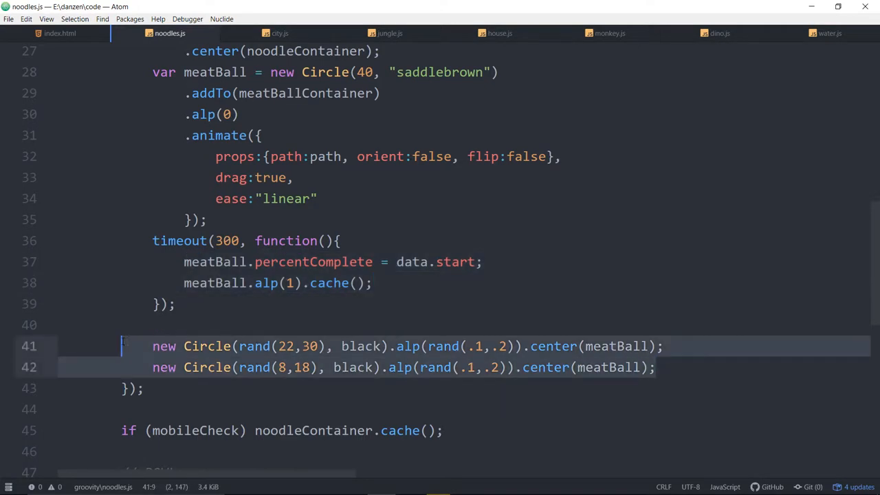
scroll(407, 314, "up", 5)
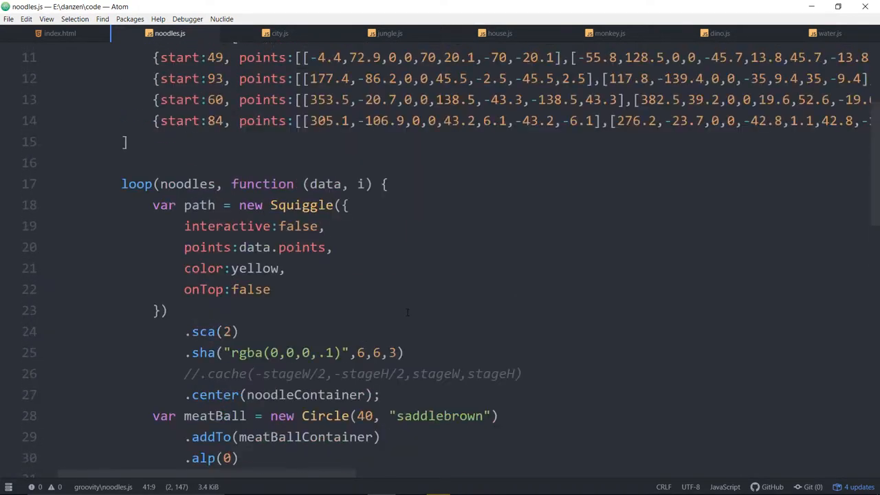
scroll(357, 269, "up", 2)
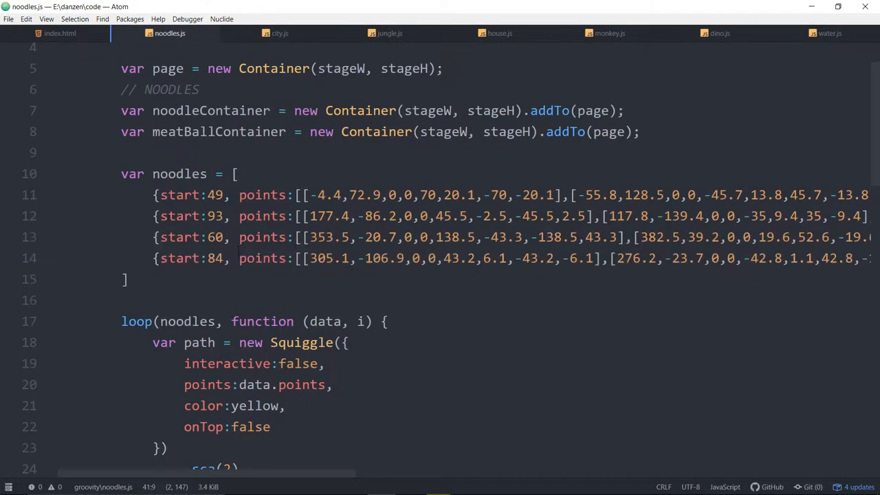
left_click_drag(153, 342, 271, 427)
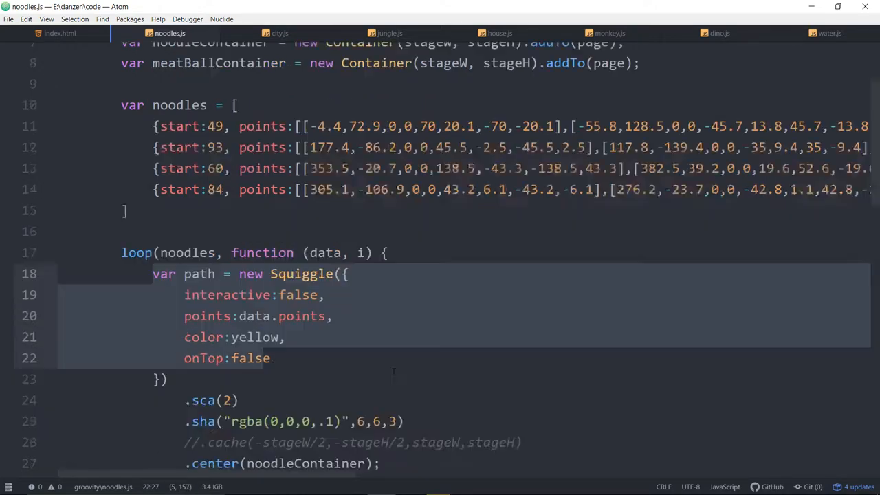
scroll(271, 343, "down", 4)
left_click(153, 236)
left_click_drag(152, 236, 471, 363)
scroll(471, 356, "up", 4)
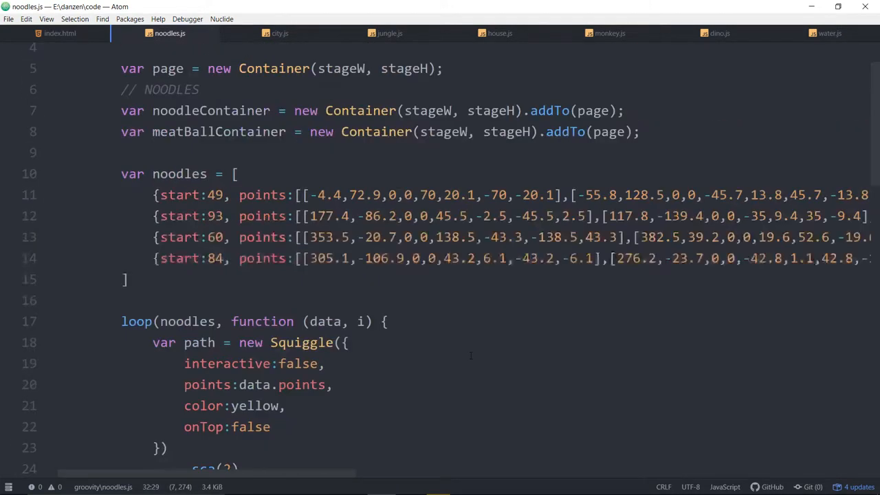
Highlight the three noodles' start values and points entries in the data array
left_click_drag(152, 195, 358, 195)
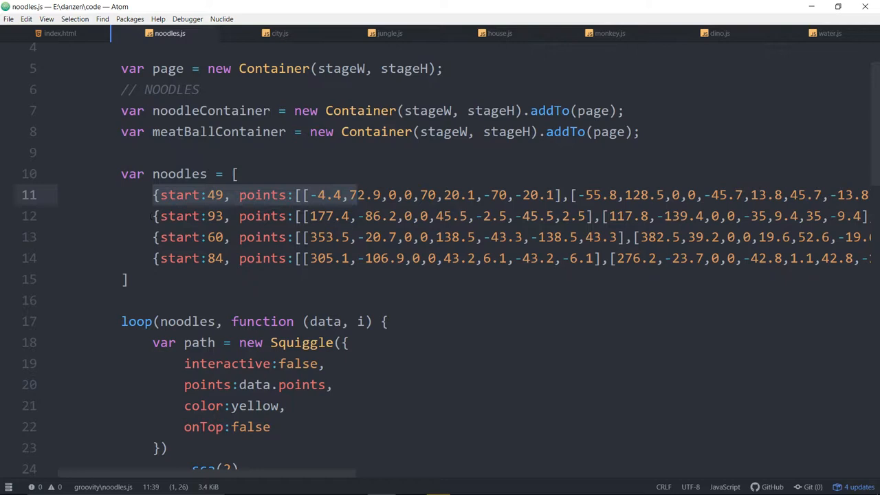
left_click_drag(153, 215, 341, 216)
left_click_drag(153, 236, 351, 236)
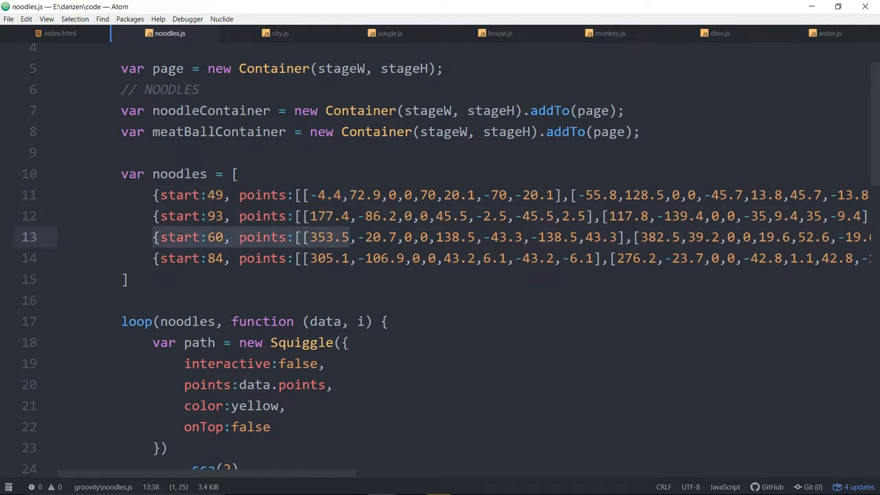
left_click_drag(153, 258, 310, 258)
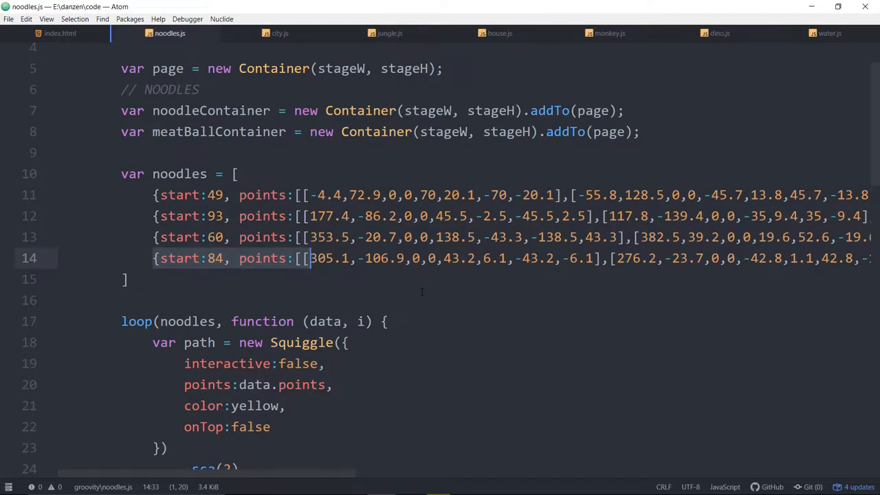
scroll(421, 292, "down", 2)
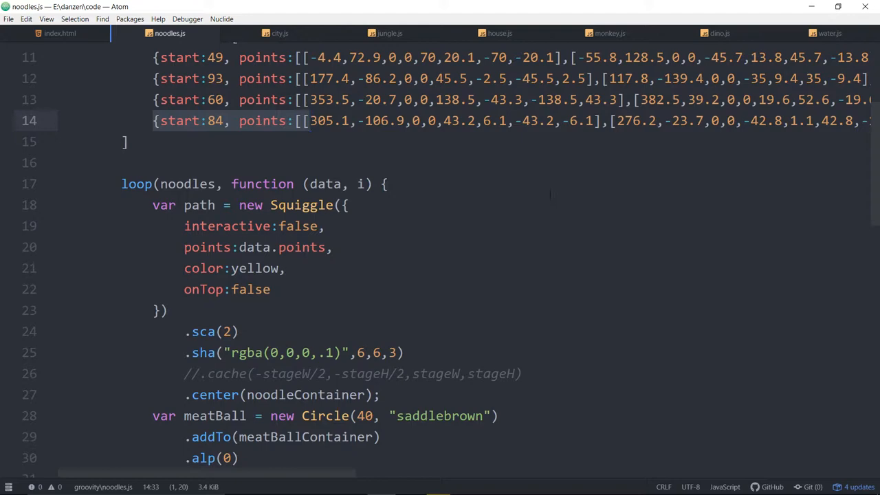
scroll(440, 248, "up", 2)
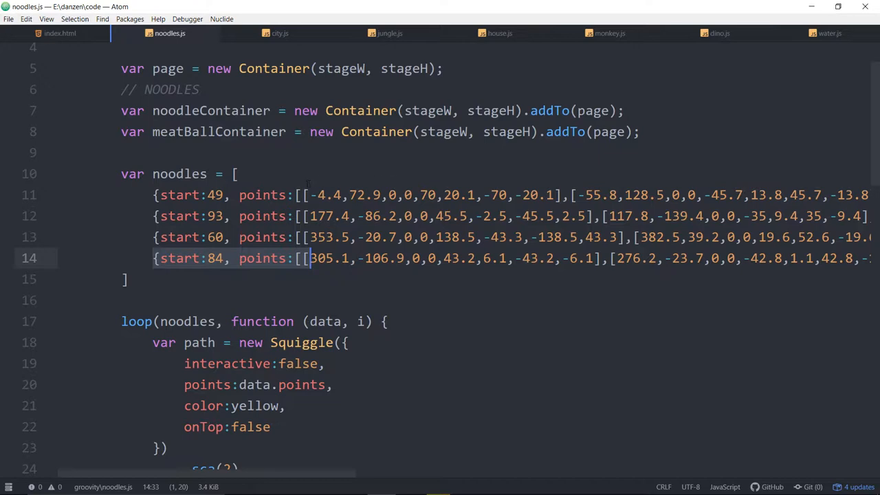
scroll(309, 182, "up", 3)
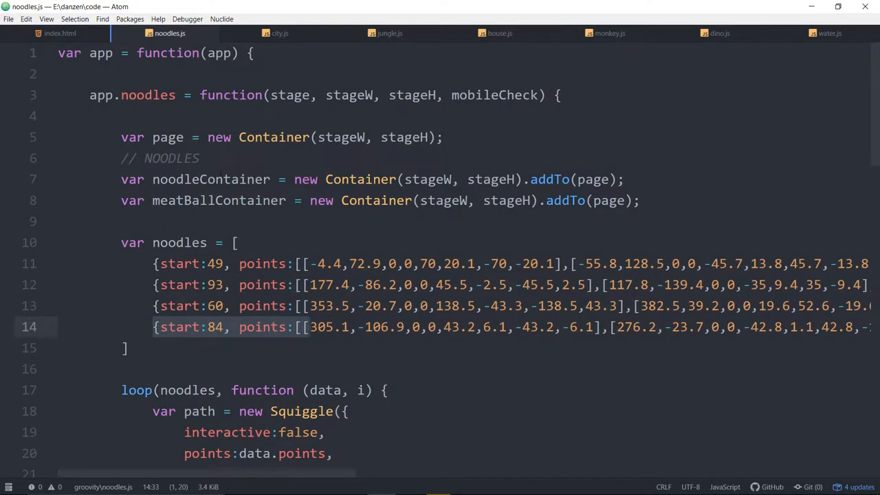
scroll(310, 276, "down", 4)
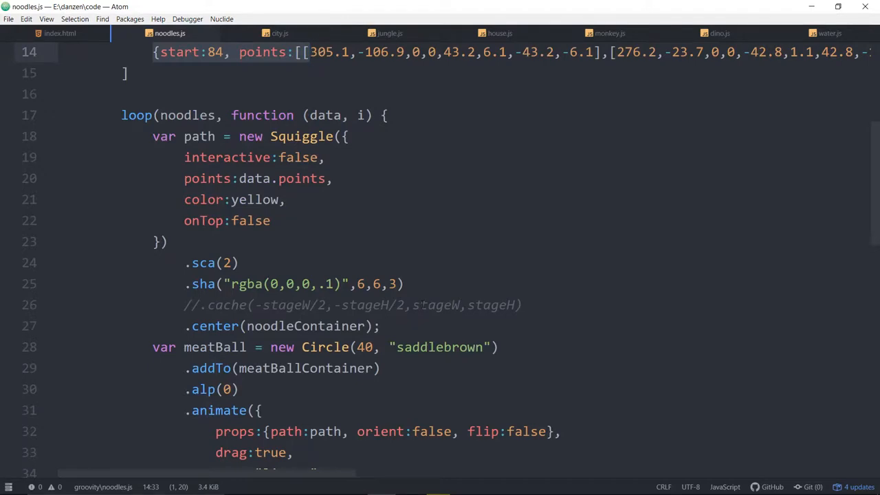
scroll(309, 206, "up", 3)
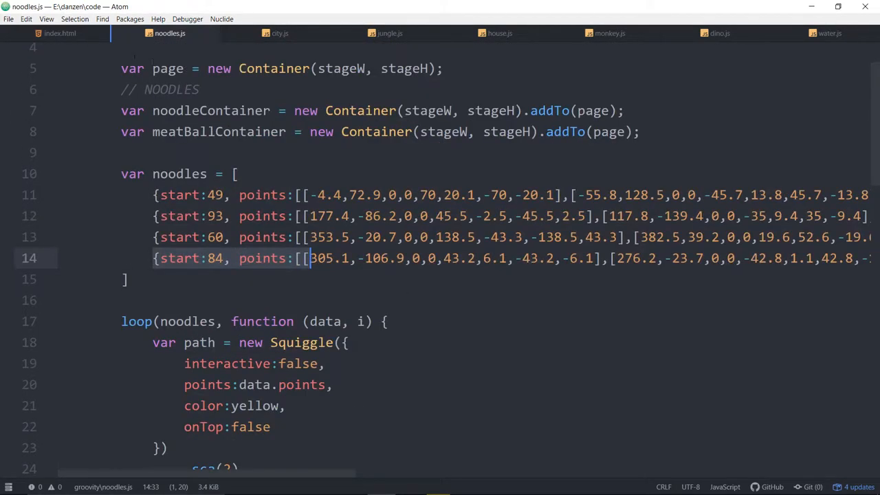
In index.html, change the build variable on line 86 from false to true
left_click(58, 34)
scroll(233, 281, "down", 3)
scroll(232, 281, "down", 3)
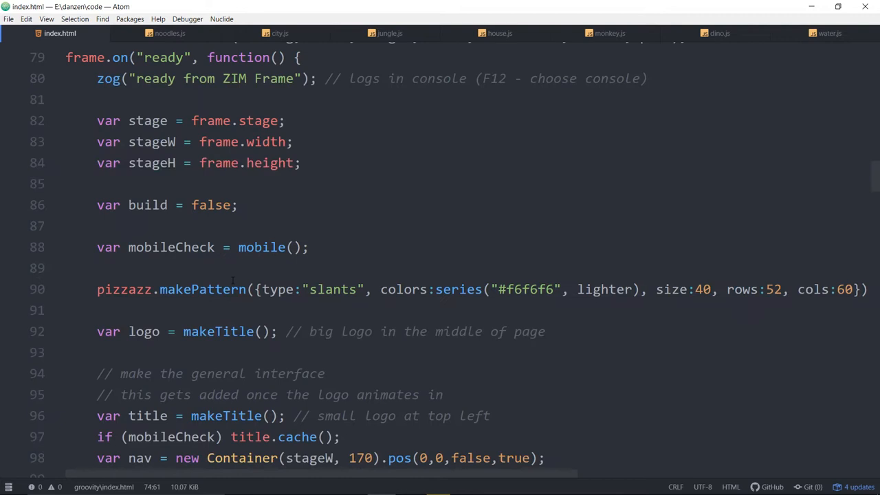
double_click(208, 205)
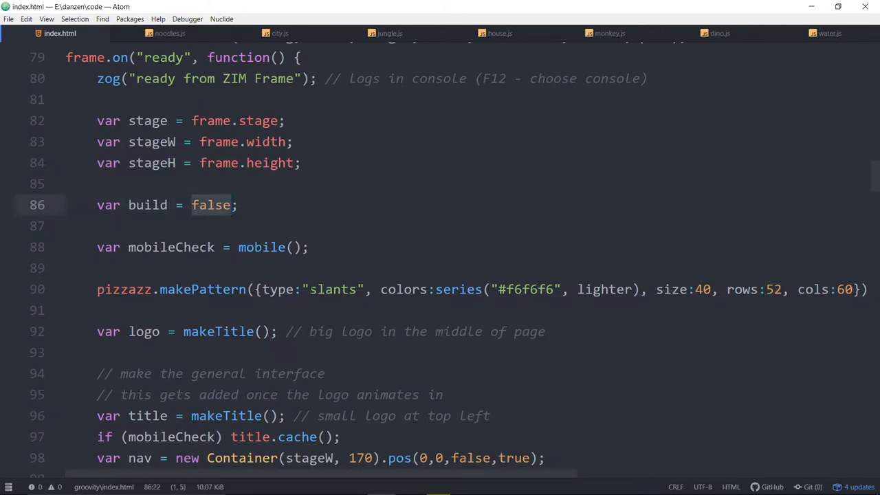
type("true")
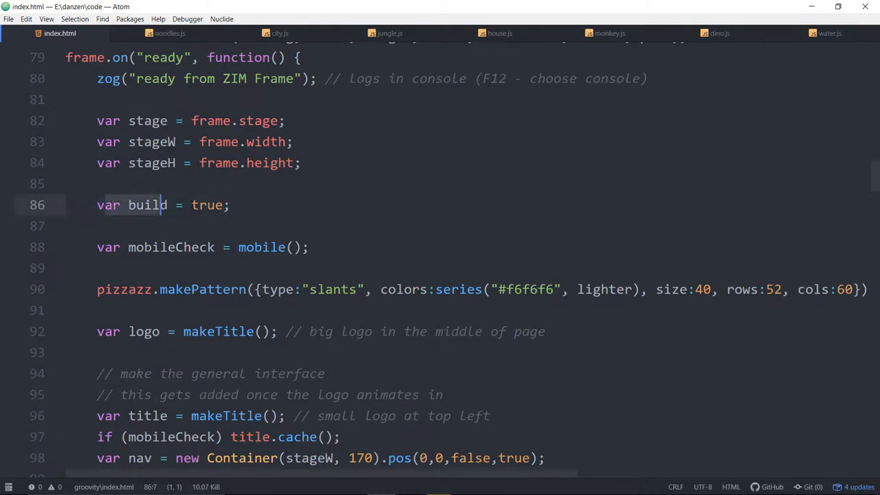
key("End")
double_click(207, 205)
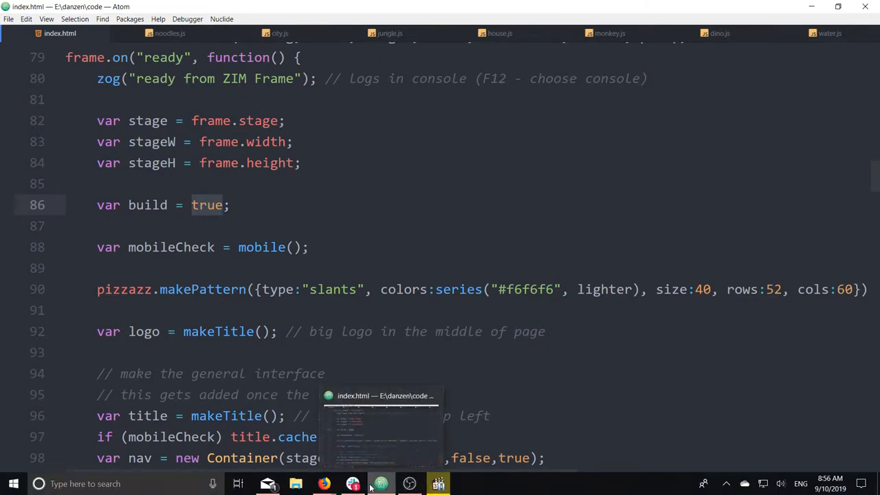
mouse_move(324, 484)
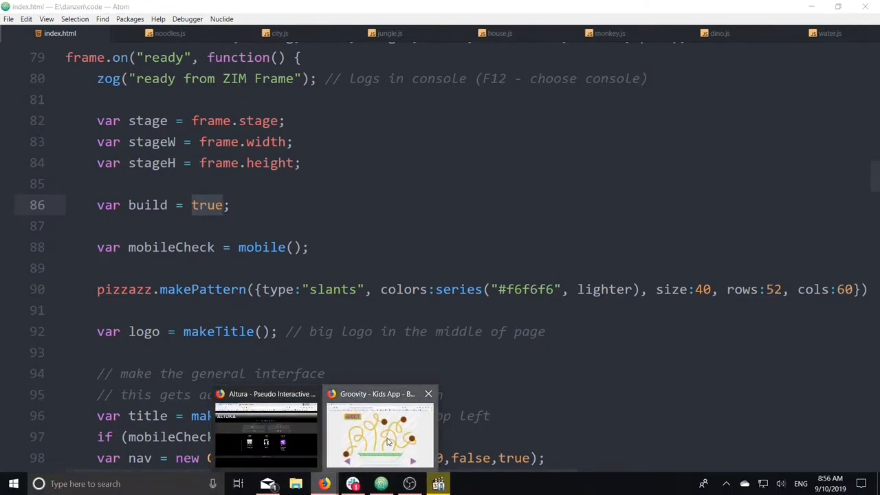
Bring Firefox forward, reload Groovity and enter the noodle bowl scene from the title
left_click(389, 444)
left_click(69, 46)
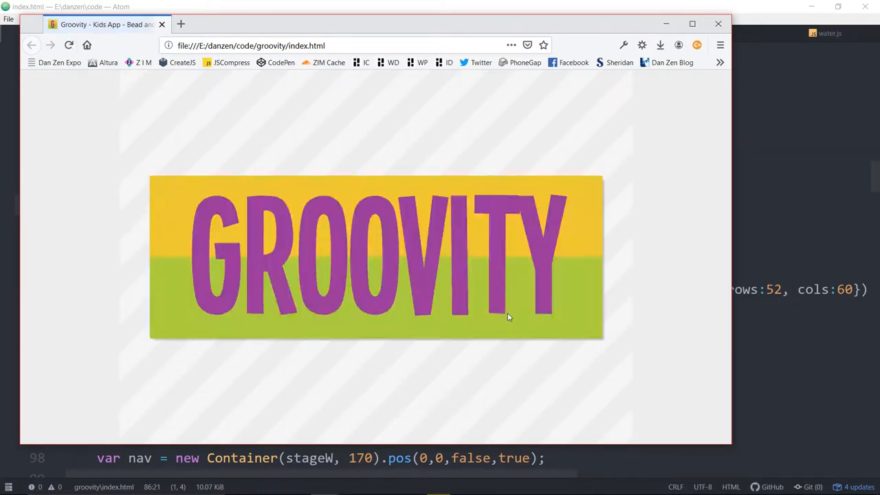
left_click(508, 316)
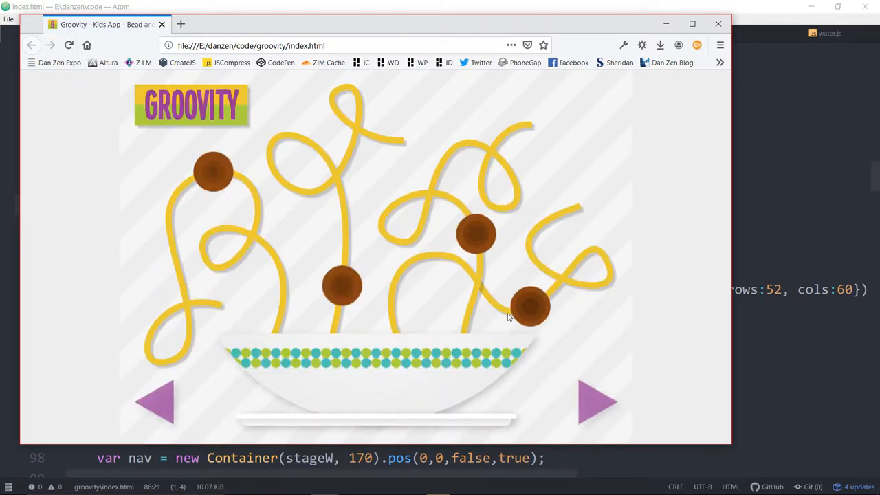
left_click(69, 45)
Step through the traffic roads scene to the jungle scene and reload the app
left_click(157, 403)
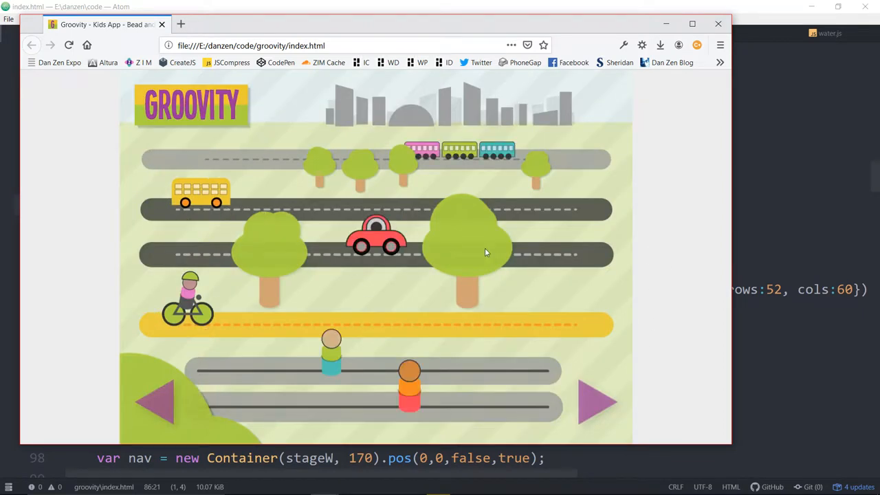
left_click(157, 403)
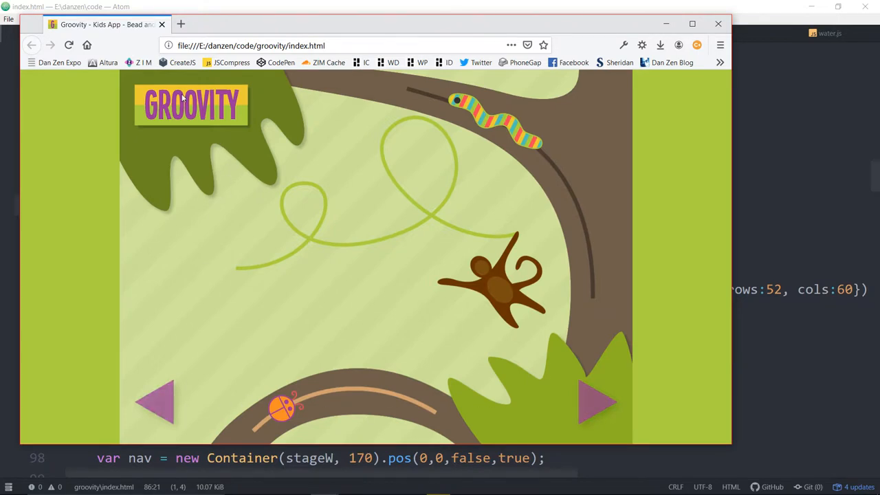
left_click(68, 45)
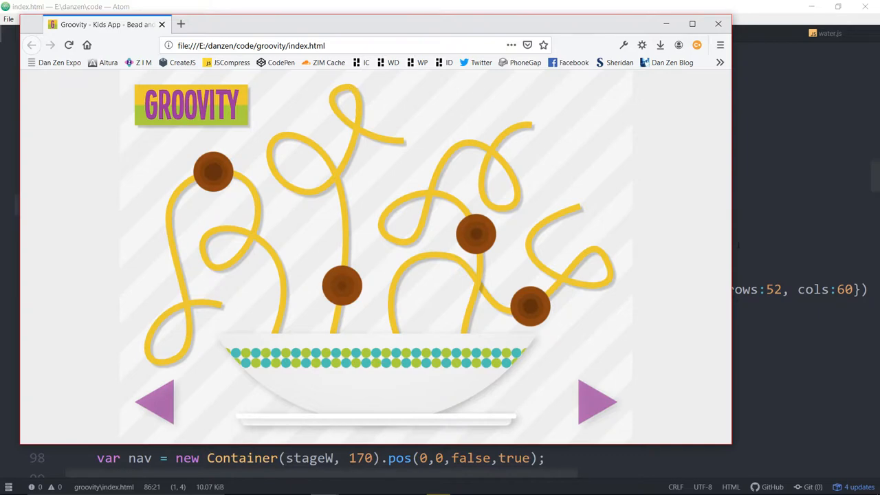
Switch back to Atom, bring up noodles.js and select the interactive false value
key("alt+Tab")
scroll(440, 275, "down", 5)
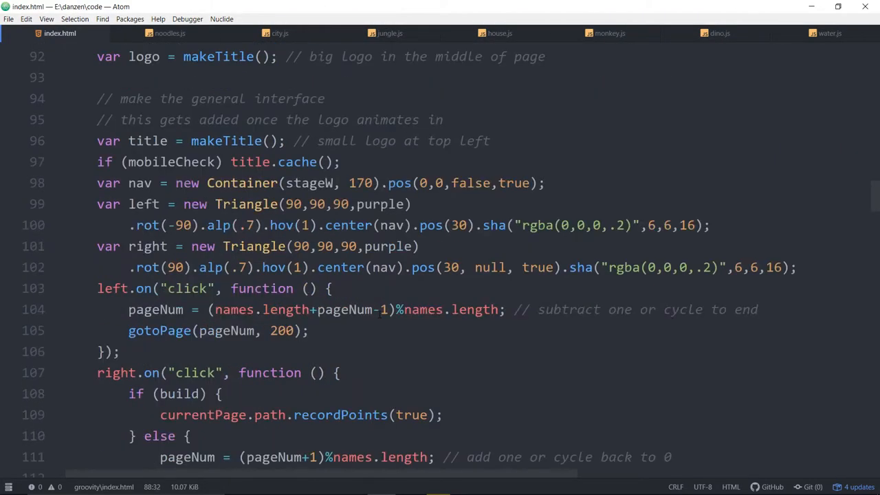
scroll(440, 275, "down", 3)
scroll(440, 275, "up", 2)
left_click(165, 33)
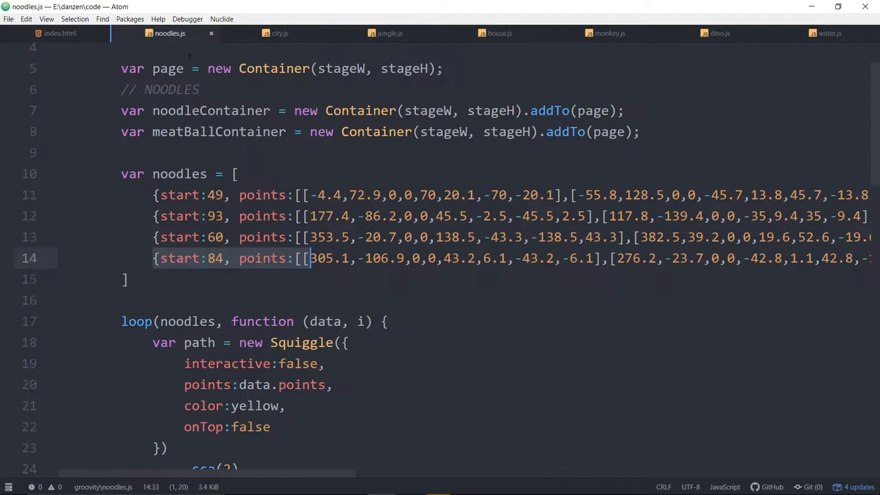
scroll(298, 324, "down", 3)
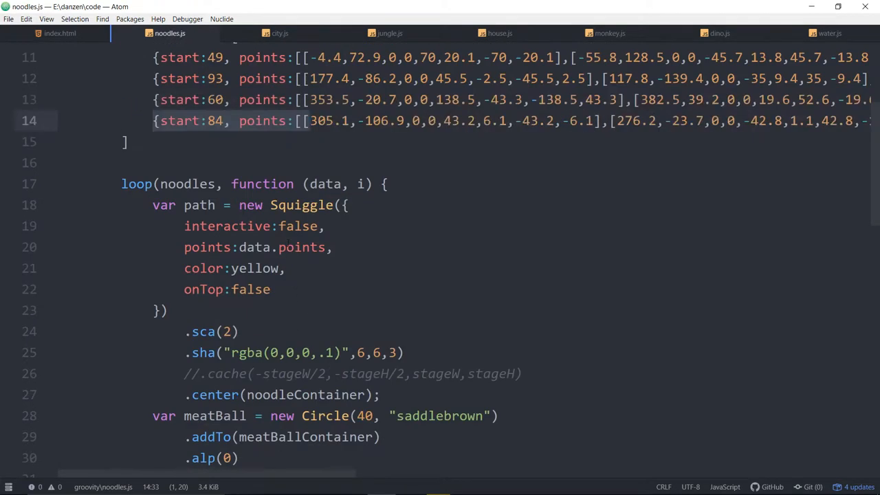
double_click(298, 227)
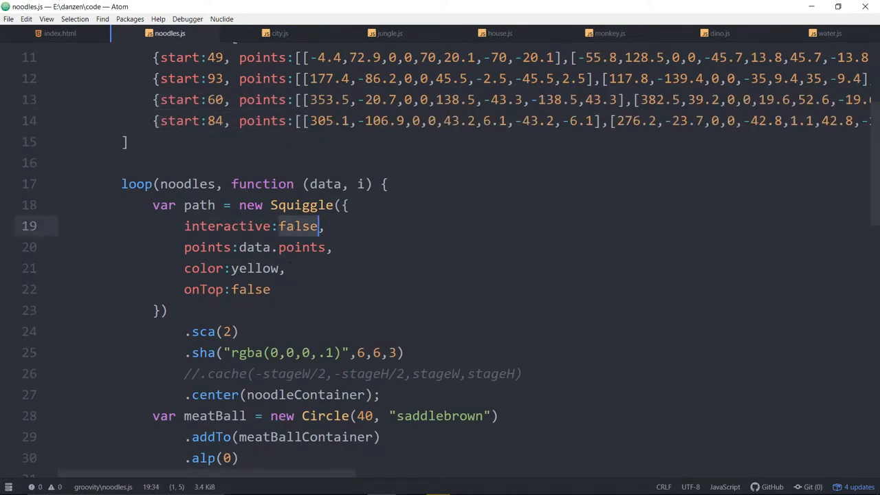
type("true")
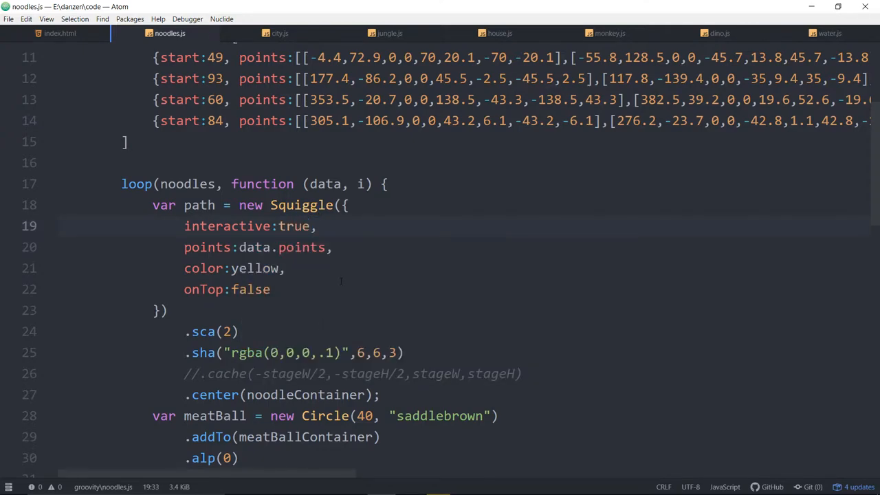
scroll(337, 284, "down", 3)
scroll(337, 284, "up", 3)
scroll(337, 284, "down", 5)
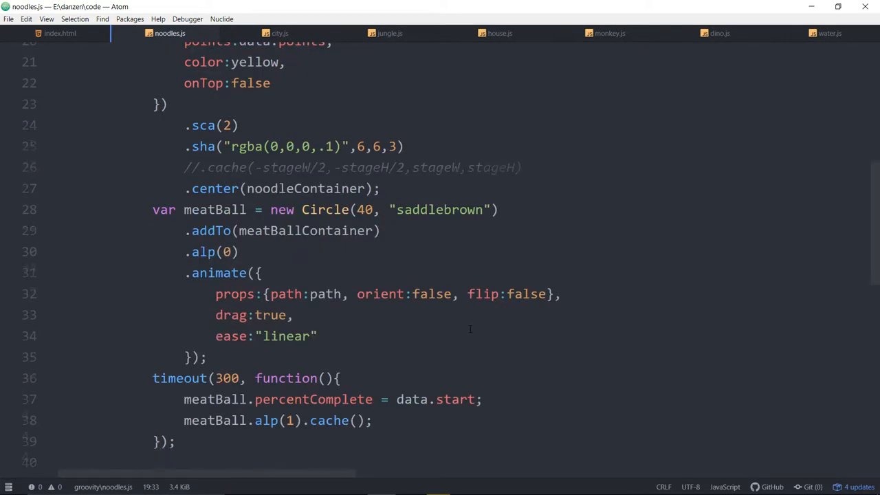
scroll(469, 330, "down", 3)
scroll(469, 329, "down", 2)
scroll(470, 329, "down", 3)
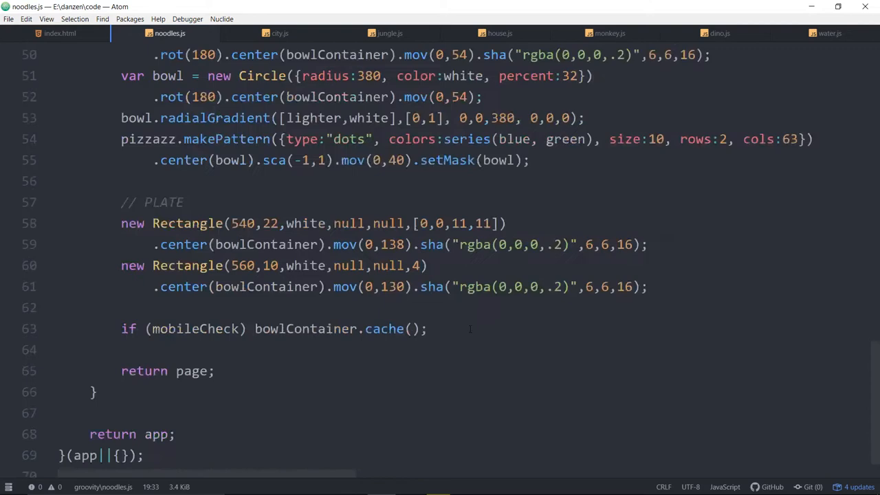
scroll(291, 304, "up", 2)
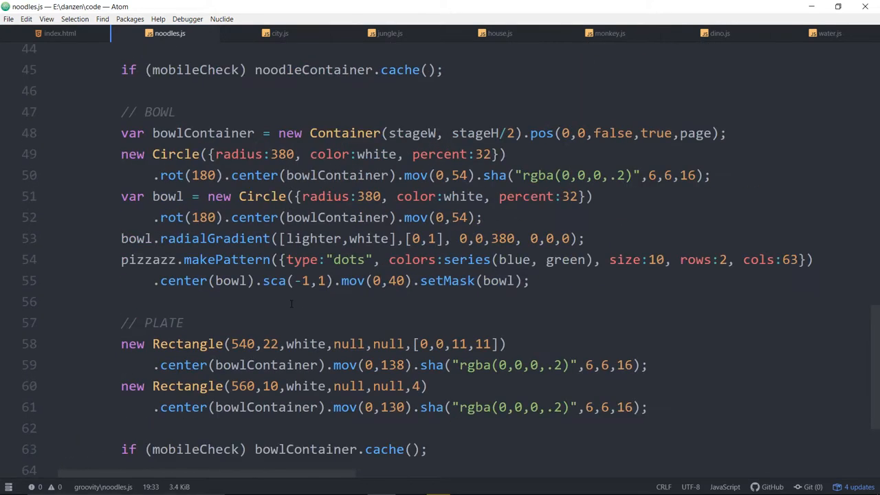
scroll(291, 303, "up", 3)
scroll(291, 304, "up", 1)
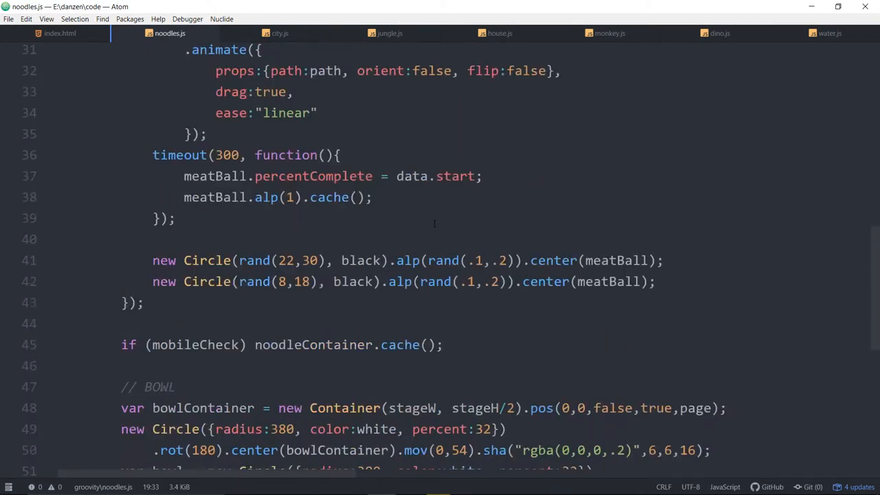
scroll(299, 219, "up", 2)
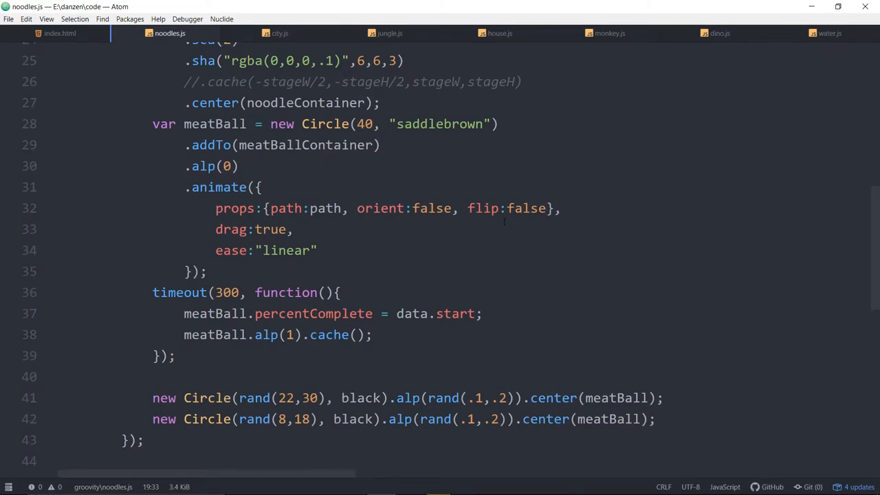
scroll(299, 219, "up", 3)
scroll(299, 218, "up", 1)
scroll(299, 219, "up", 2)
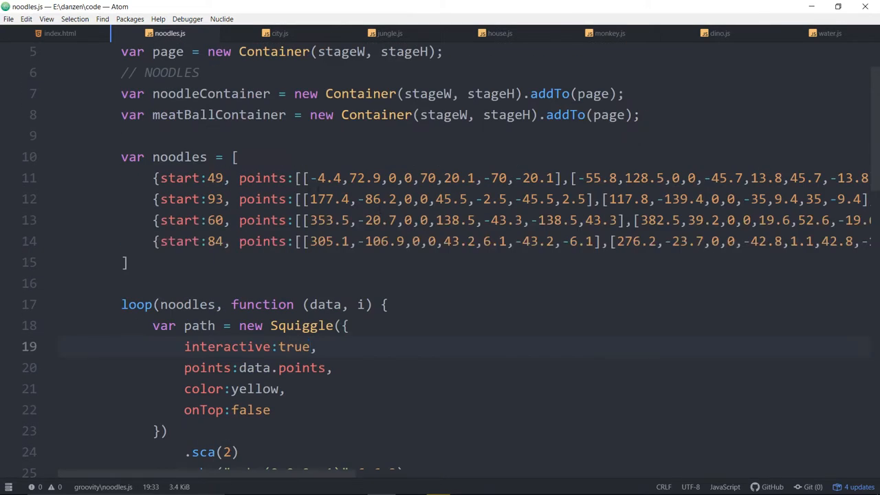
Select the second noodle's first point values on line 12, then deselect them unchanged
left_click(311, 199)
left_click_drag(311, 198, 421, 199)
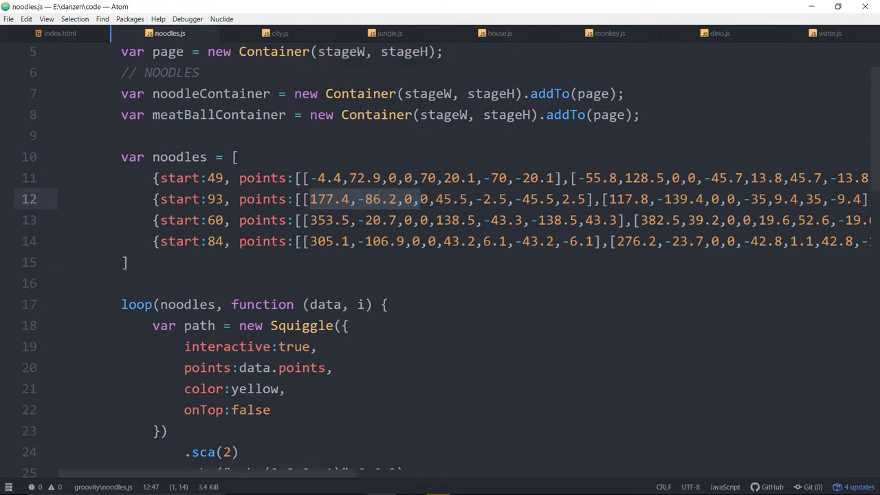
left_click(207, 199)
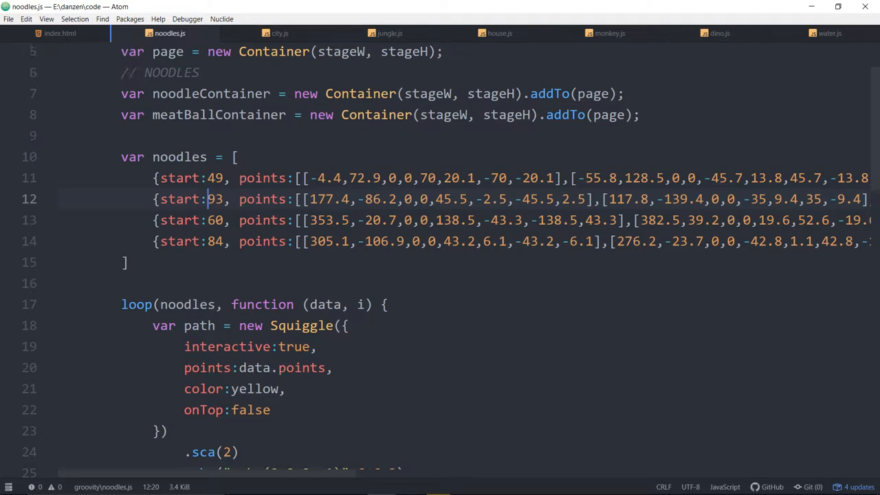
mouse_move(324, 483)
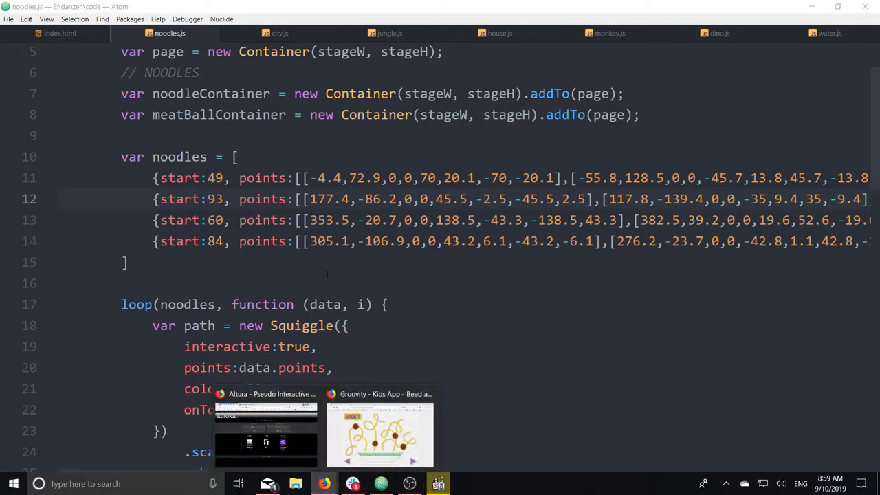
Close the Altura window, bring Groovity forward and reload it
left_click(312, 394)
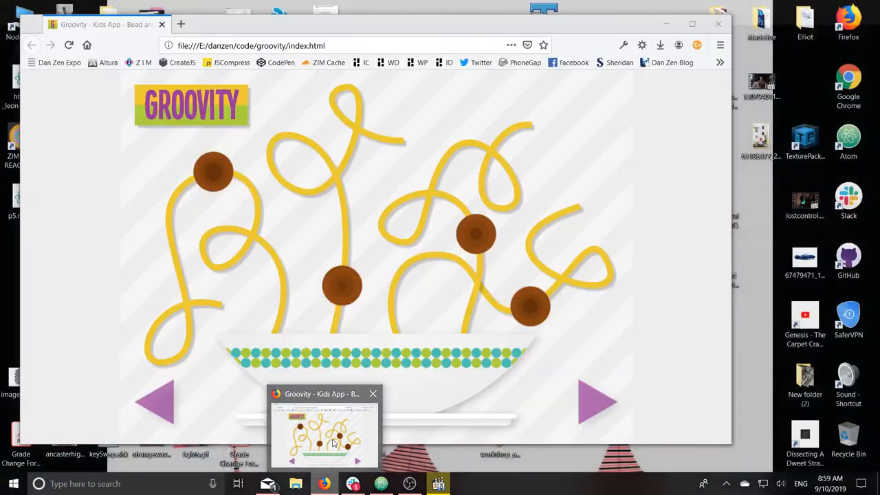
left_click(333, 437)
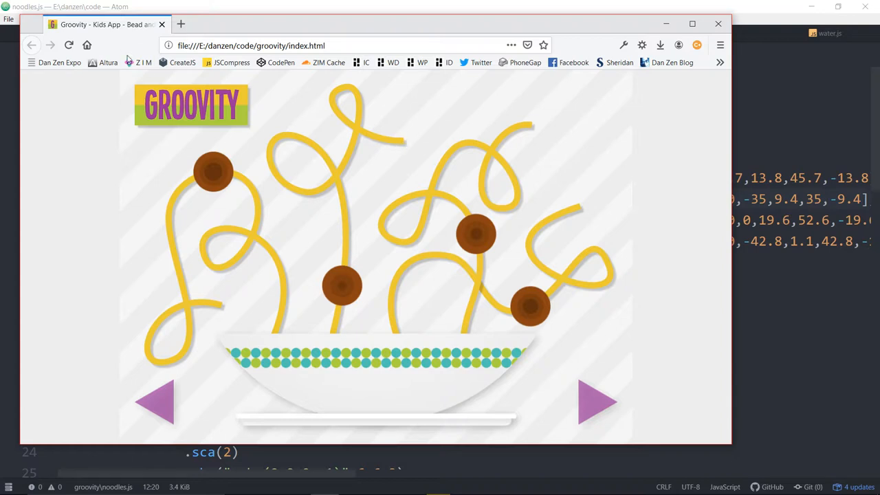
left_click(68, 46)
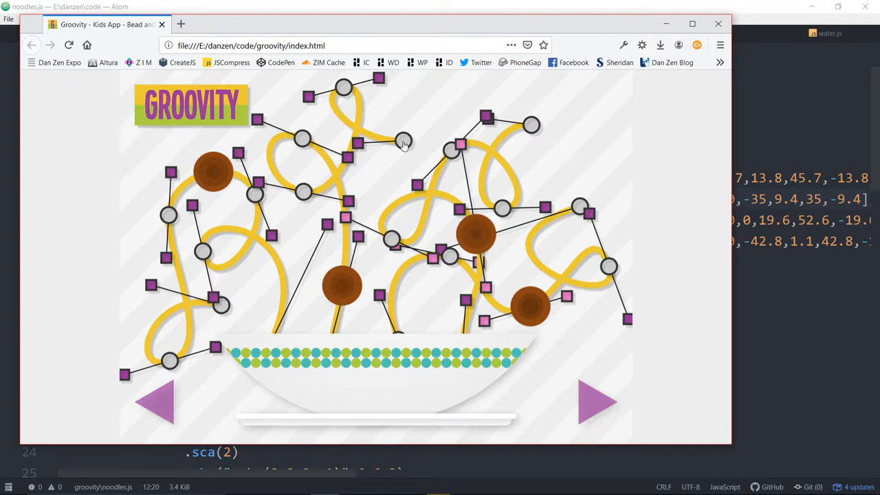
Reshape the top noodle via its top control point and slide its meatball up along the loop
left_click(344, 90)
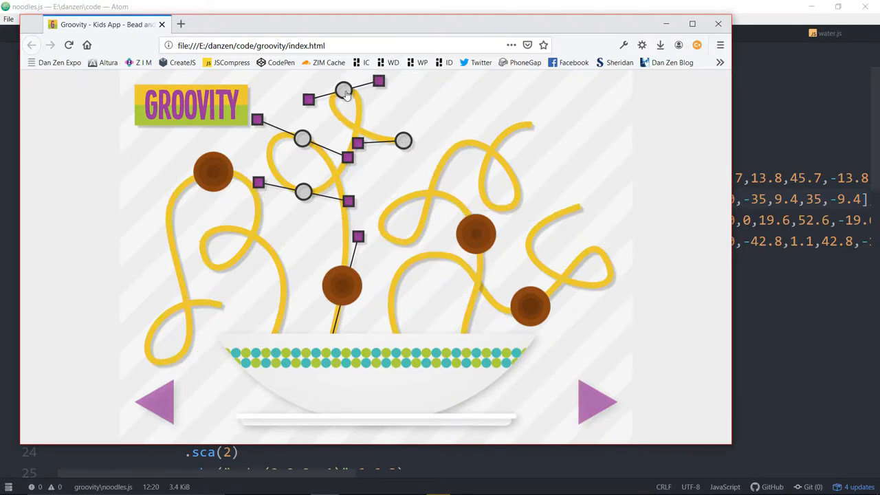
left_click_drag(343, 92, 342, 100)
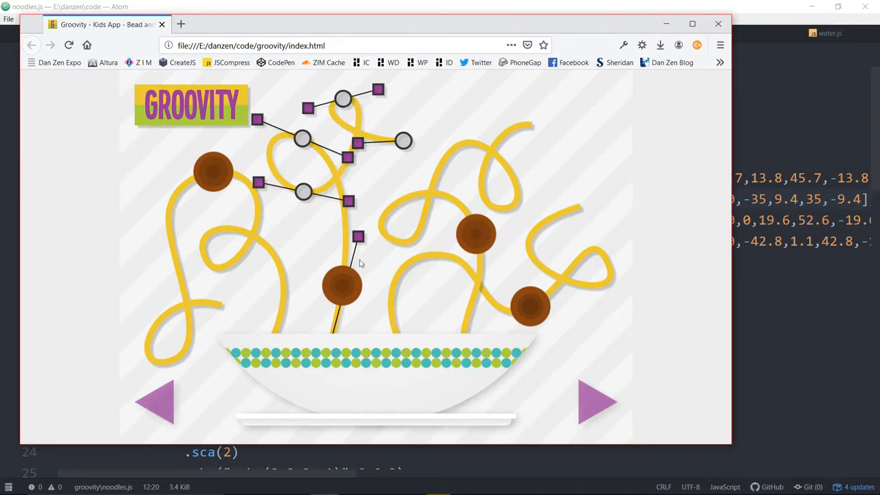
mouse_move(342, 287)
left_mouse_down()
mouse_move(318, 148)
mouse_move(337, 101)
left_mouse_up()
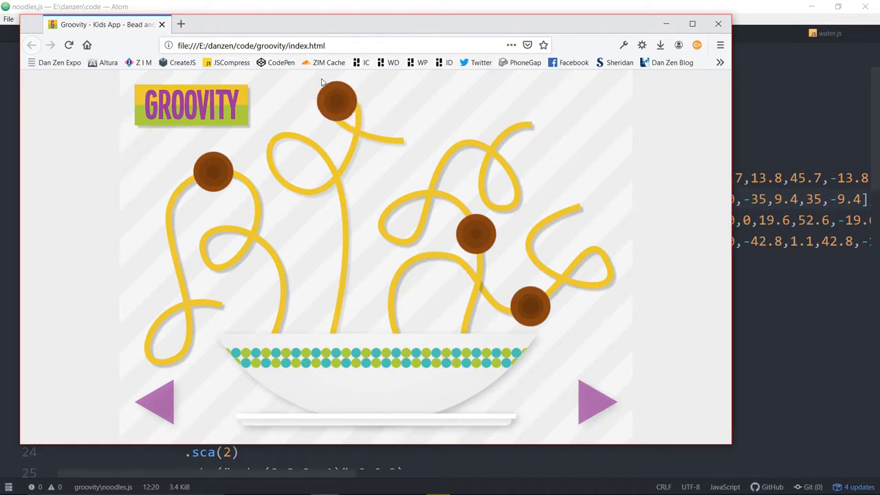
mouse_move(322, 82)
left_mouse_down()
mouse_move(451, 136)
mouse_move(406, 146)
left_mouse_up()
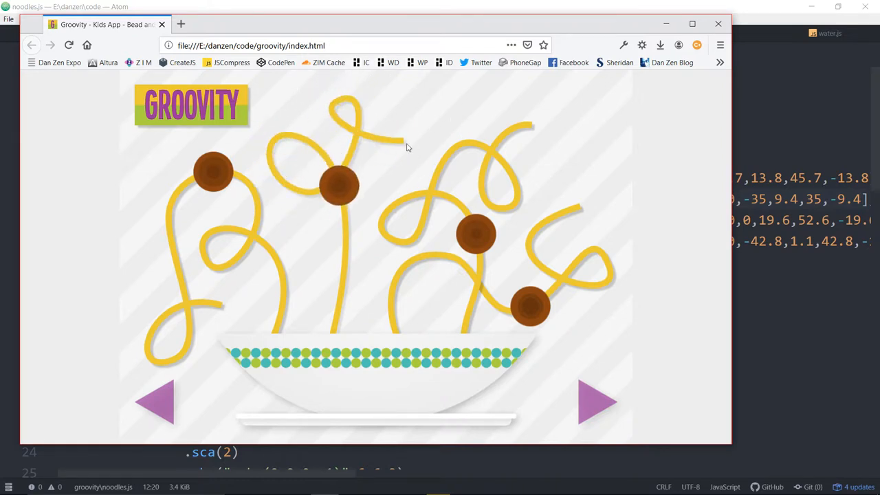
Review the four noodle start values in noodles.js against the Groovity scene in the browser
key("alt+Tab")
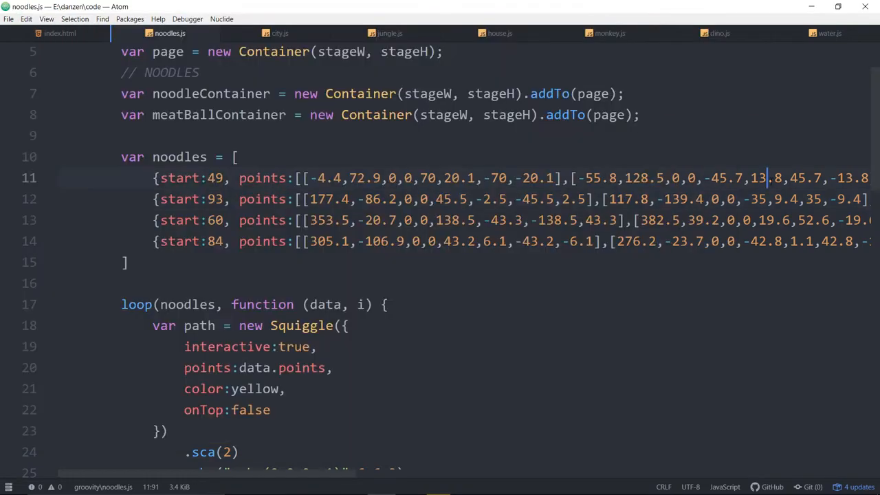
left_click(264, 199)
left_click(210, 179)
left_click(227, 237)
key("Up")
key("Up")
key("Up")
key("Down")
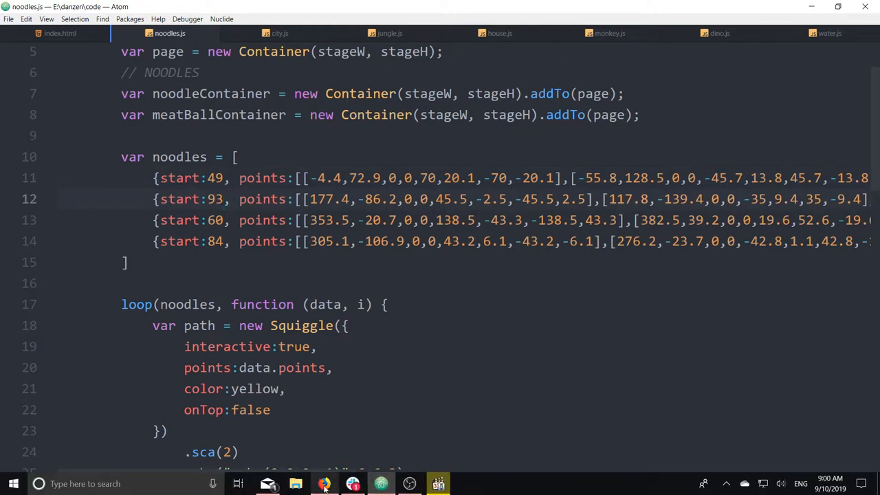
left_click(325, 484)
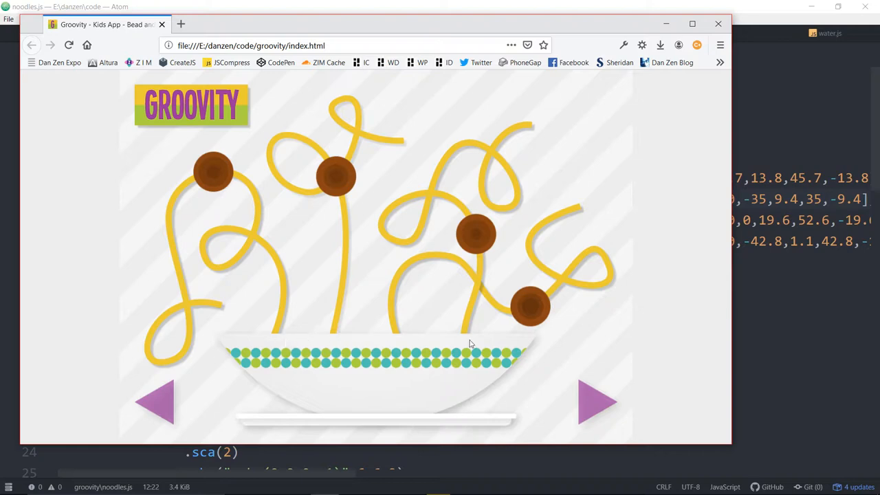
left_click(794, 262)
scroll(440, 247, "down", 6)
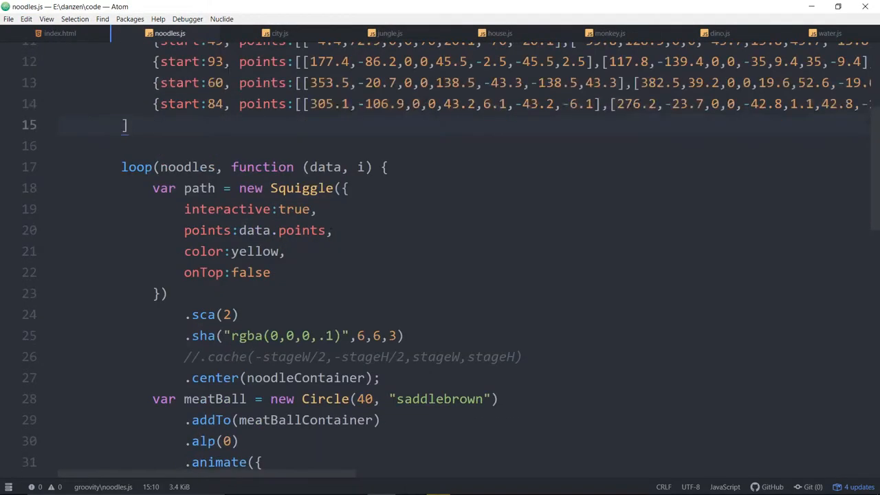
scroll(440, 247, "down", 2)
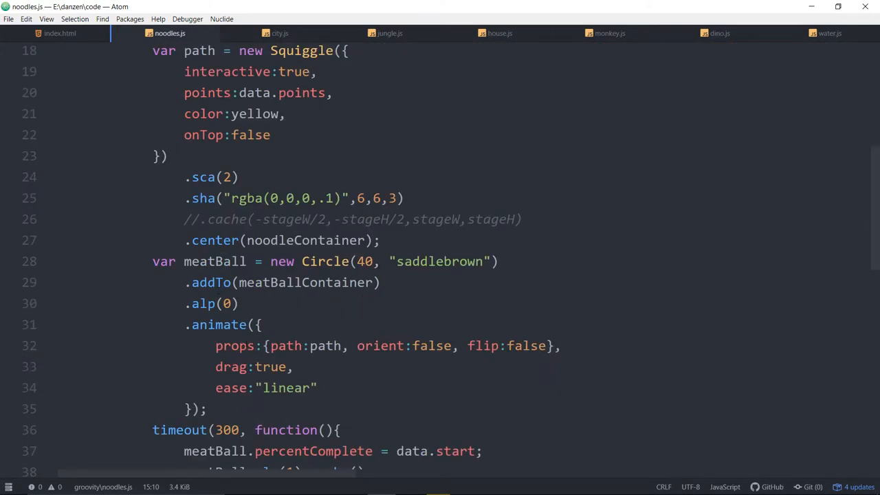
scroll(257, 337, "down", 1)
scroll(257, 337, "up", 3)
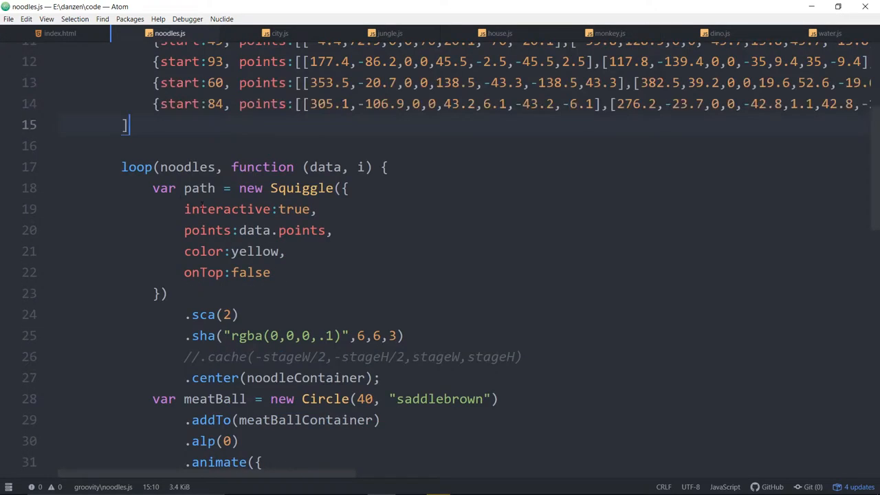
Look over the Squiggle settings block and mark the point data of all four noodles
left_click_drag(153, 188, 167, 293)
left_click(234, 315)
left_click(272, 377)
scroll(272, 378, "up", 2)
left_click(208, 178)
left_click(217, 199)
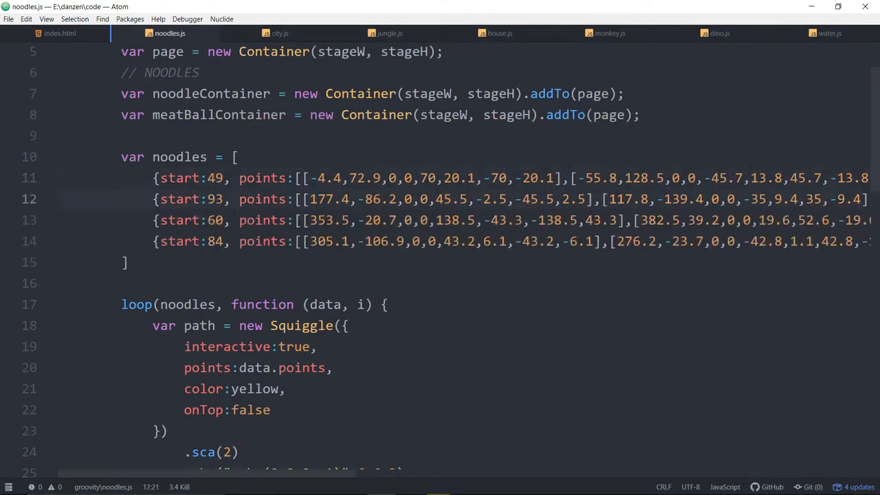
left_click_drag(318, 178, 421, 241)
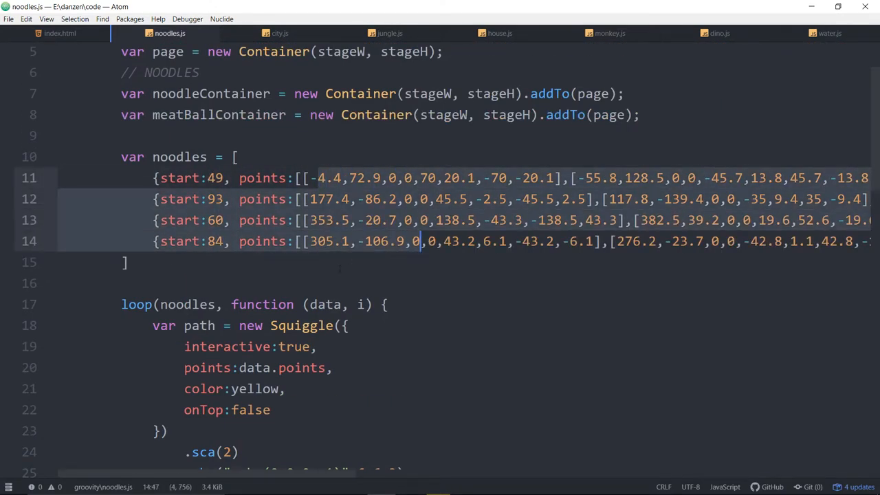
scroll(339, 268, "down", 2)
Change the second noodle's first y value from -66.2 to -86.2 and save noodles.js
left_click_drag(153, 188, 169, 293)
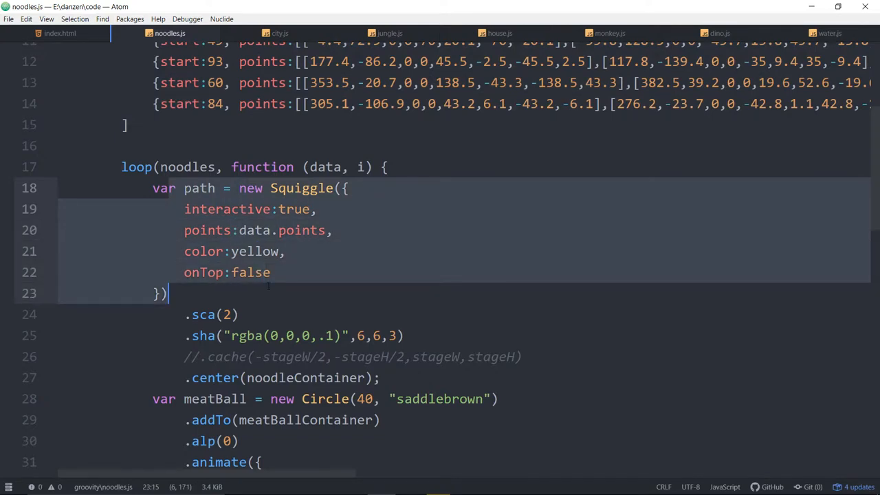
scroll(475, 216, "up", 2)
left_click(318, 178)
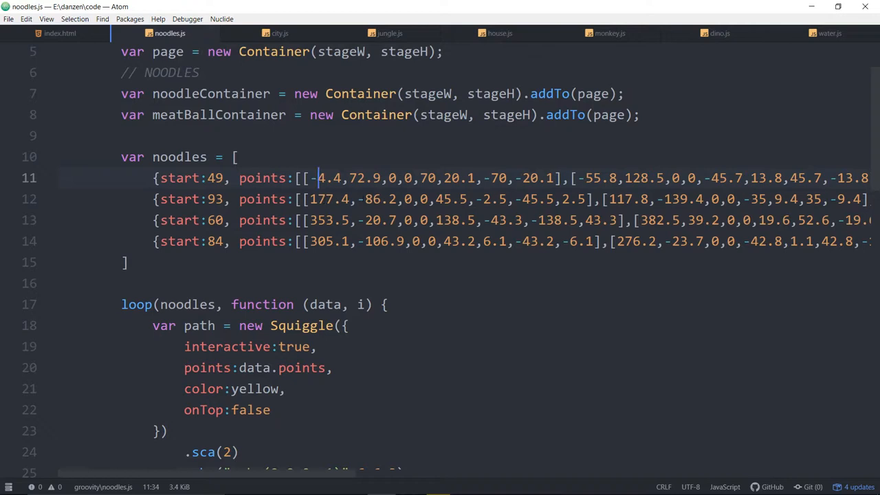
left_click_drag(364, 199, 399, 199)
left_click(365, 198)
type("6")
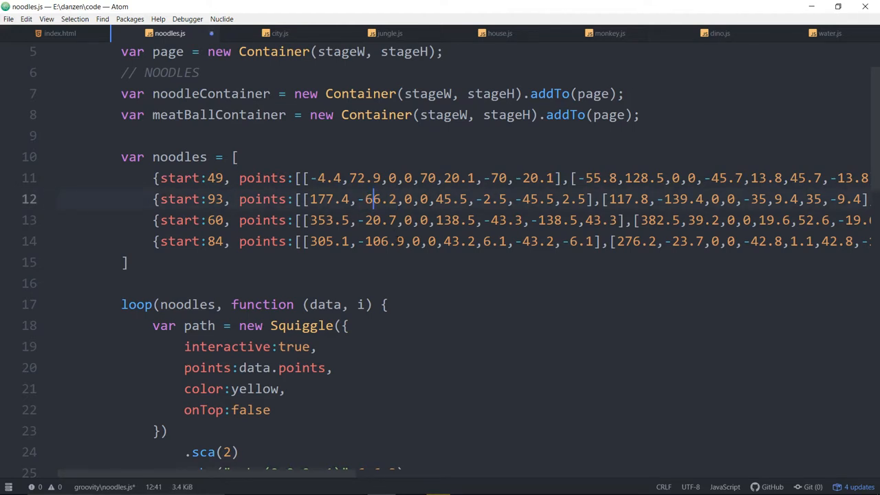
key("ctrl+s")
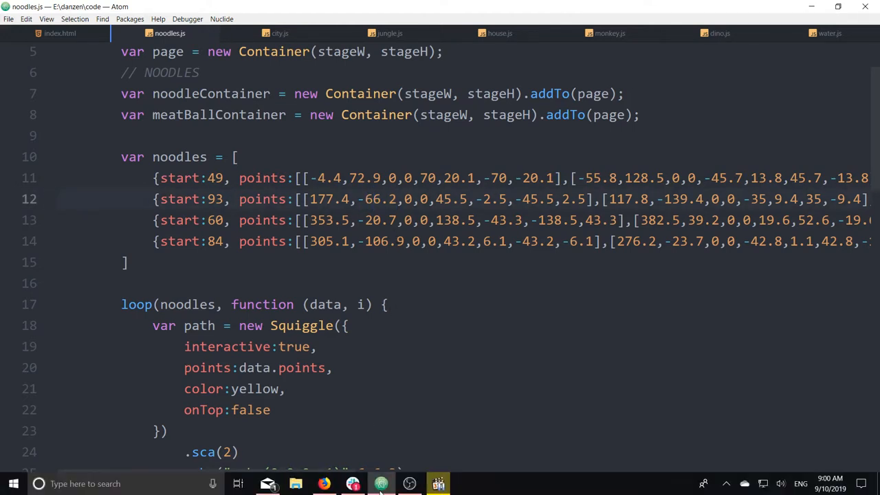
Reload Groovity in Firefox and reshape the tall middle noodle's top loop to test
left_click(326, 484)
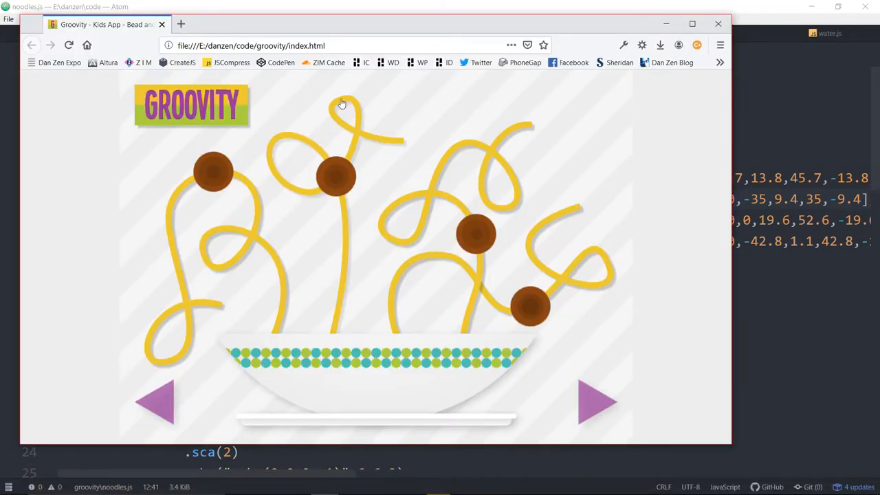
left_click(69, 45)
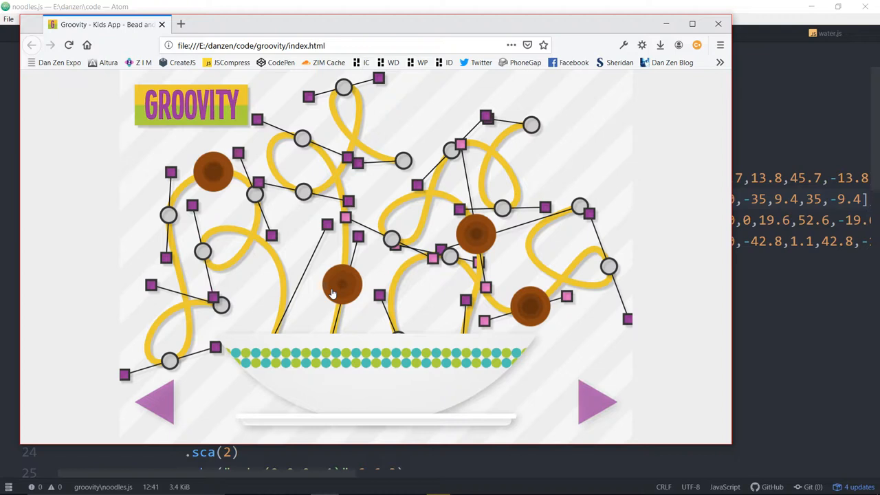
left_click(405, 113)
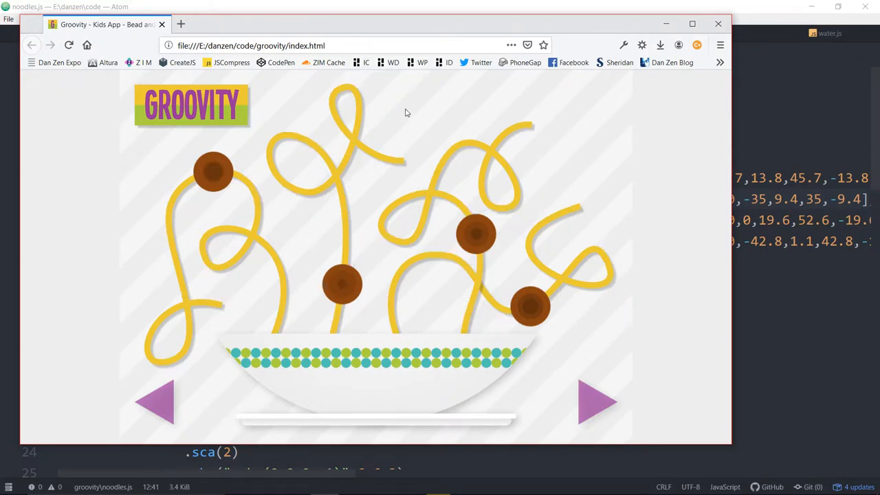
left_click(349, 90)
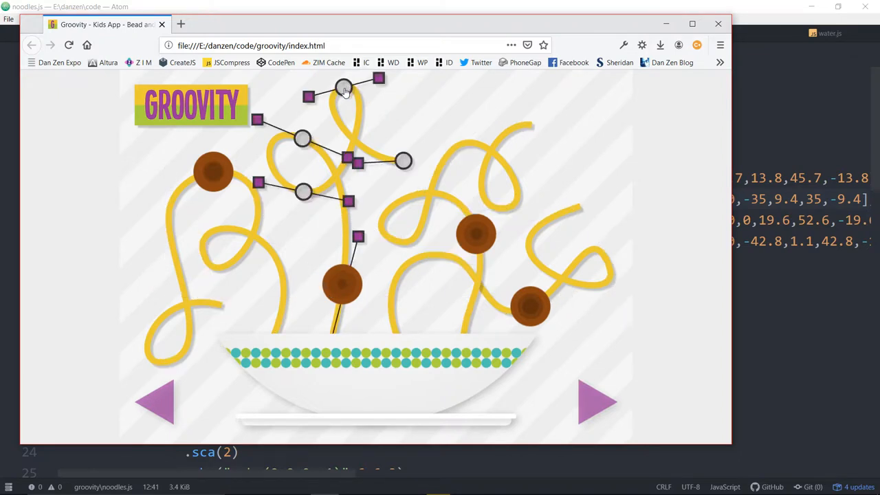
left_click_drag(350, 90, 343, 107)
left_click(395, 110)
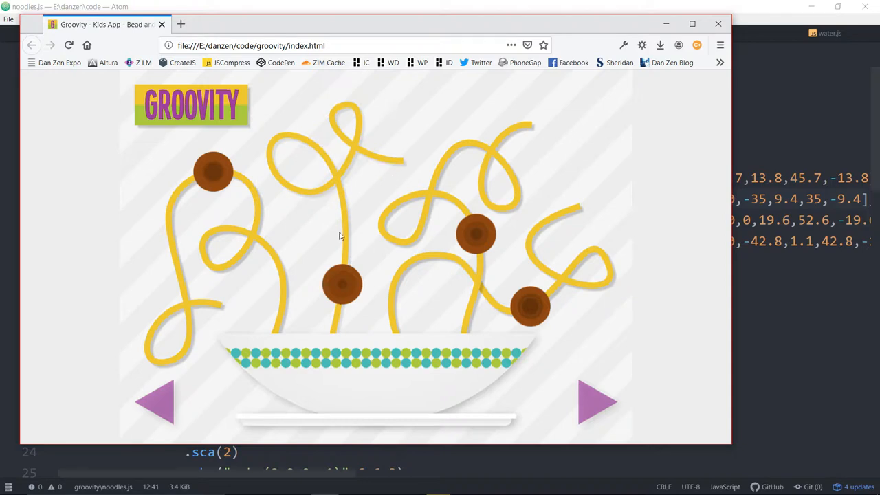
key("alt+Tab")
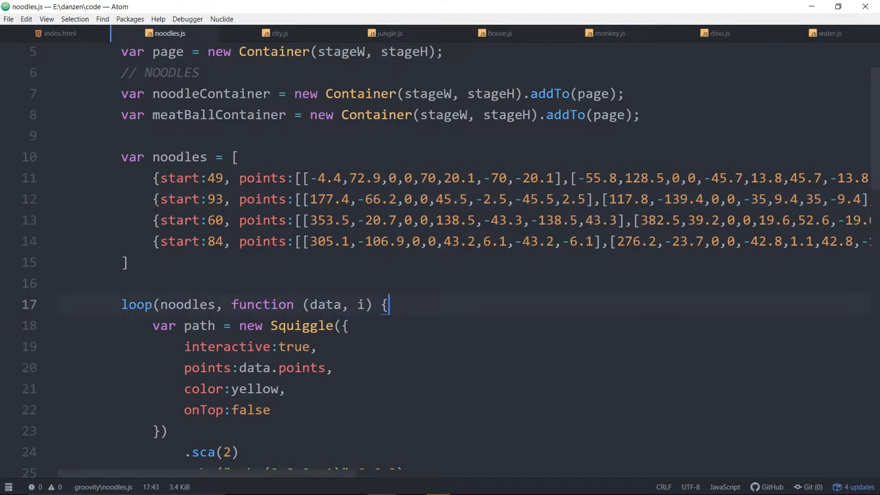
Comment out the second noodle's points line with // and reload the app to check
left_click(365, 199)
key("Delete")
type("8")
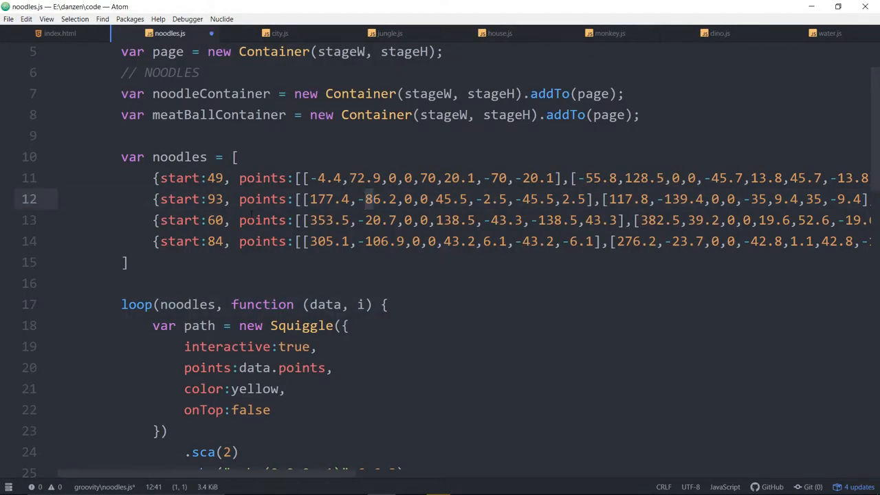
key("Home")
type("//")
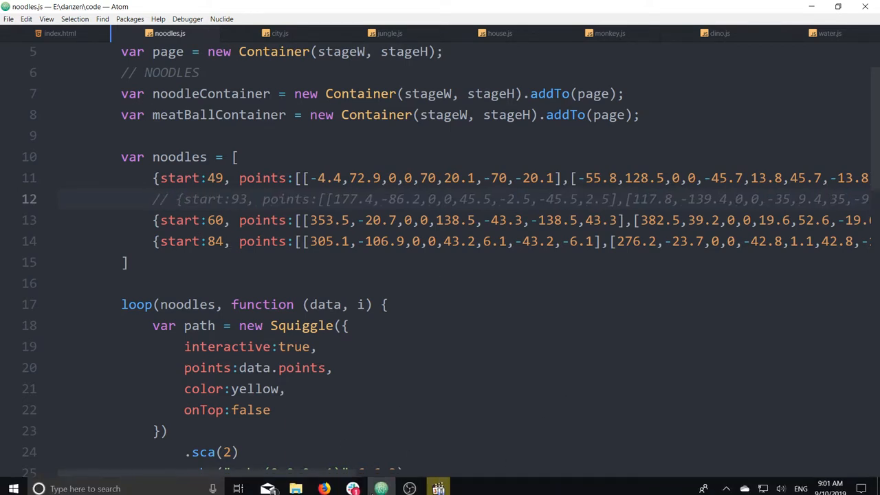
left_click(324, 483)
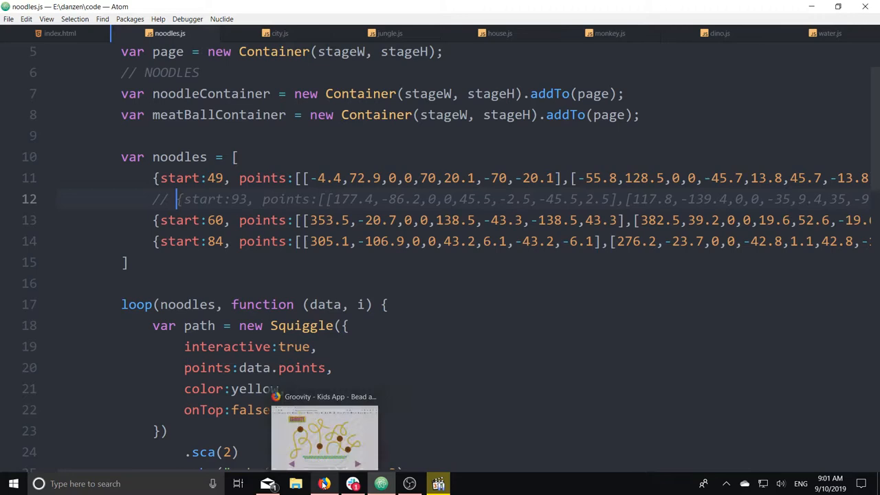
left_click(71, 46)
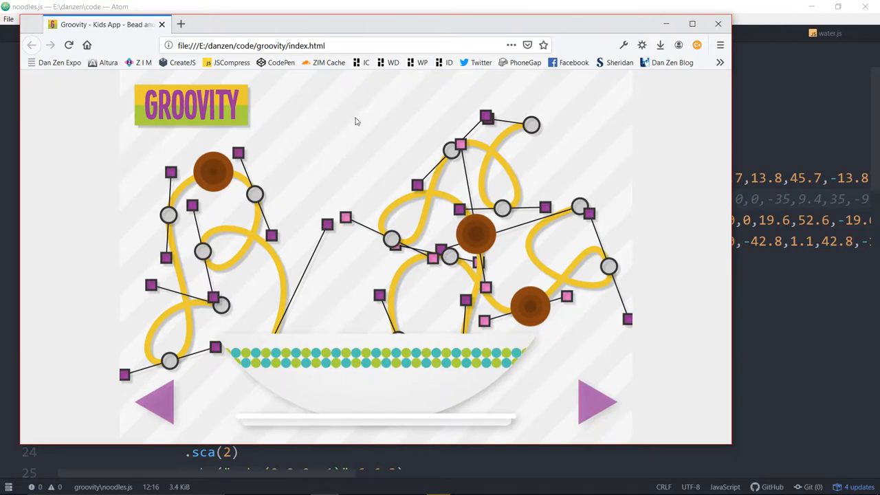
key("alt+Tab")
left_click(318, 347)
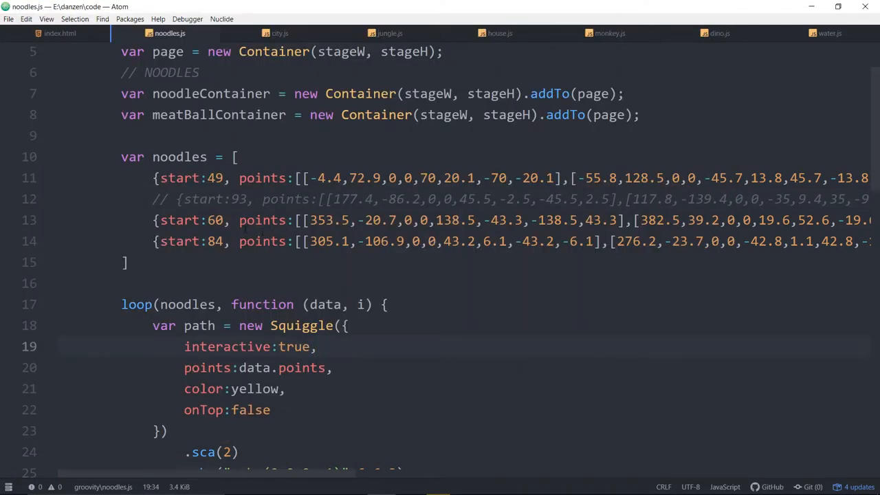
Uncomment line 12 and change the second noodle's first y value to -186.2
left_click(177, 199)
key("BackSpace")
key("BackSpace")
key("BackSpace")
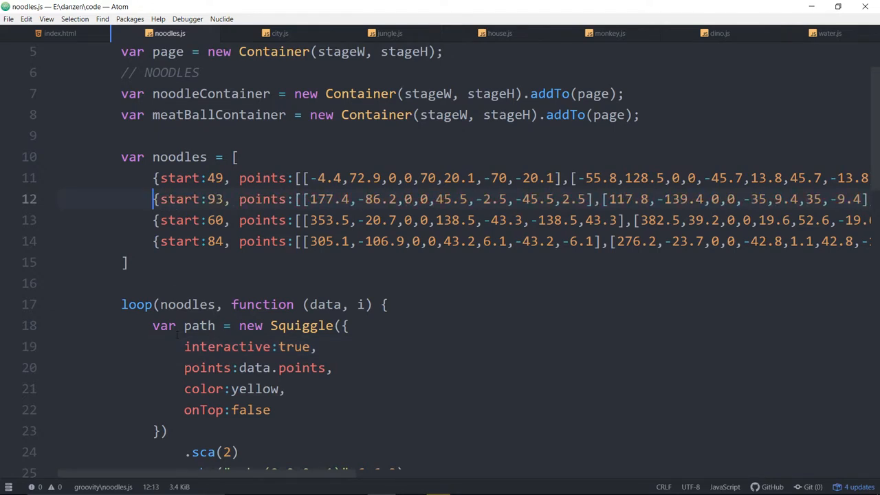
left_click_drag(310, 199, 469, 199)
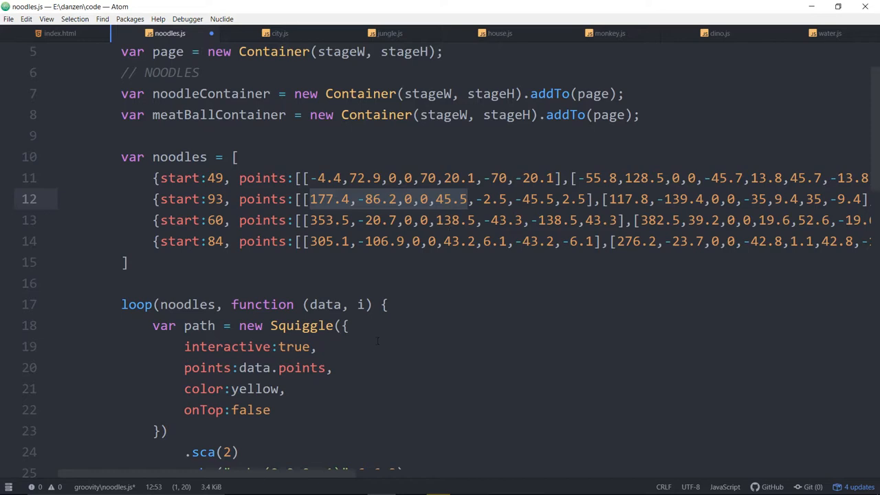
left_click_drag(306, 477, 748, 476)
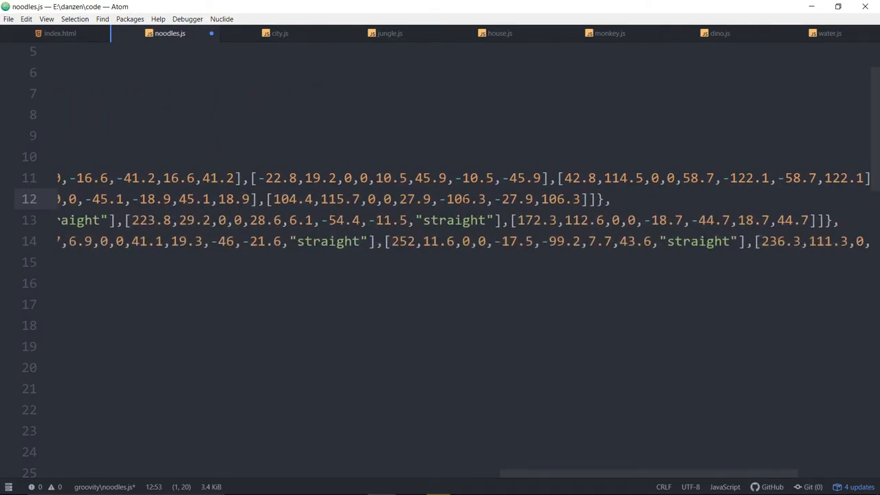
left_click(460, 198)
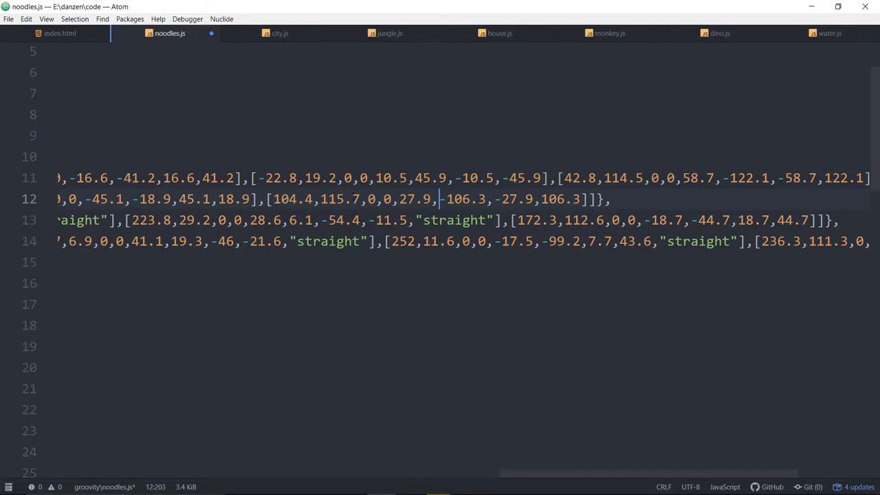
left_click_drag(274, 199, 360, 199)
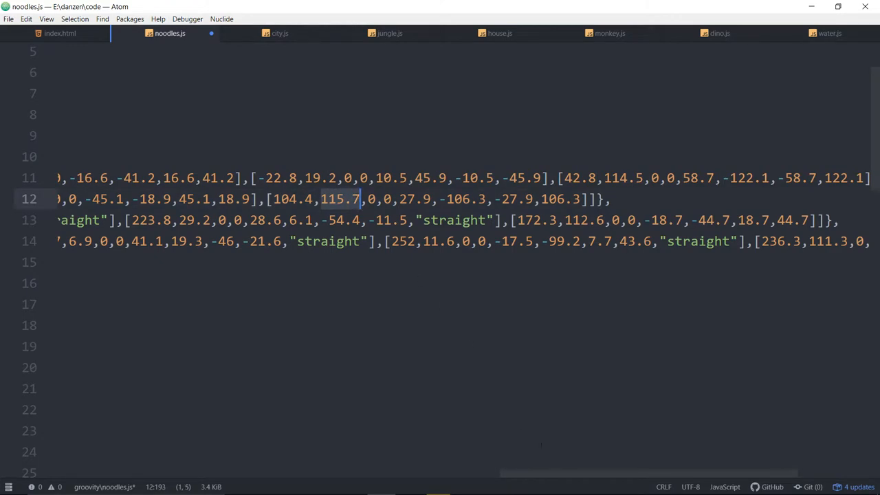
left_click_drag(555, 473, 152, 459)
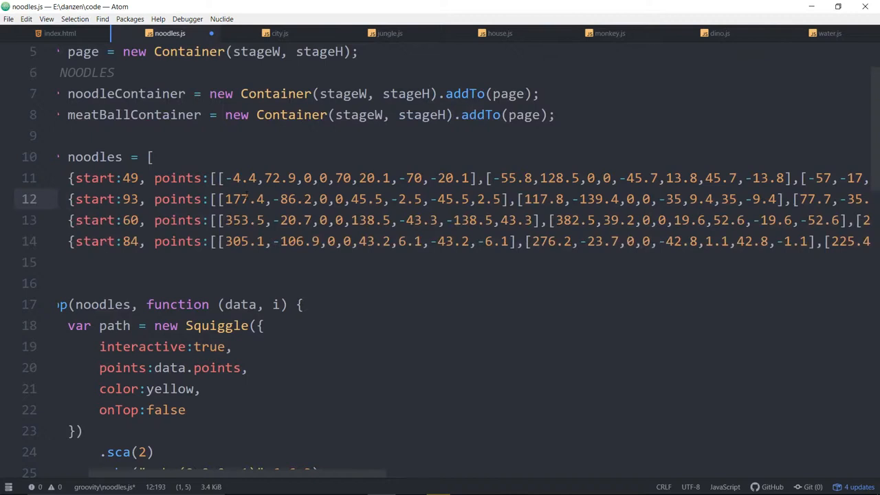
left_click(242, 199)
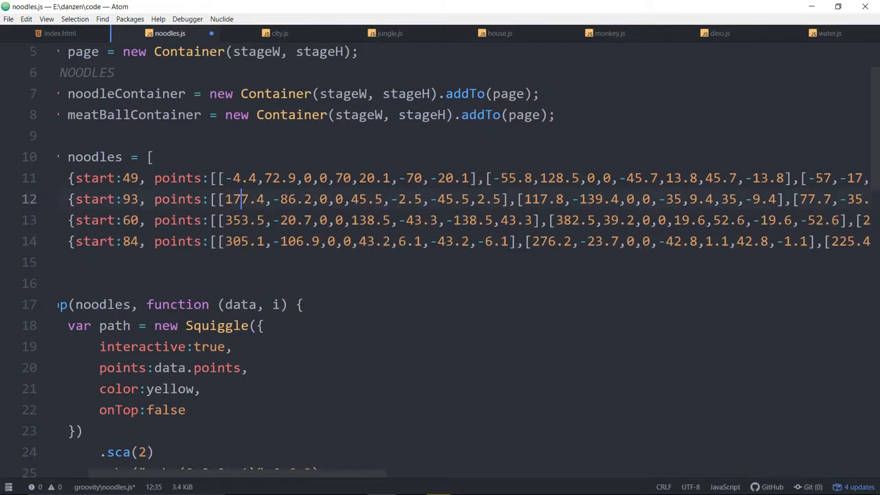
left_click(281, 199)
type("1")
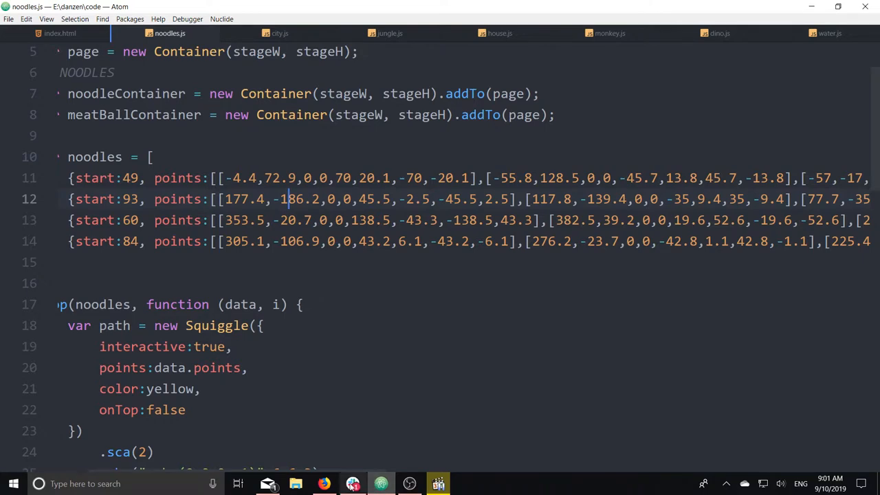
Reload Groovity in Firefox and check the taller middle noodle's editing points
left_click(332, 487)
left_click(68, 45)
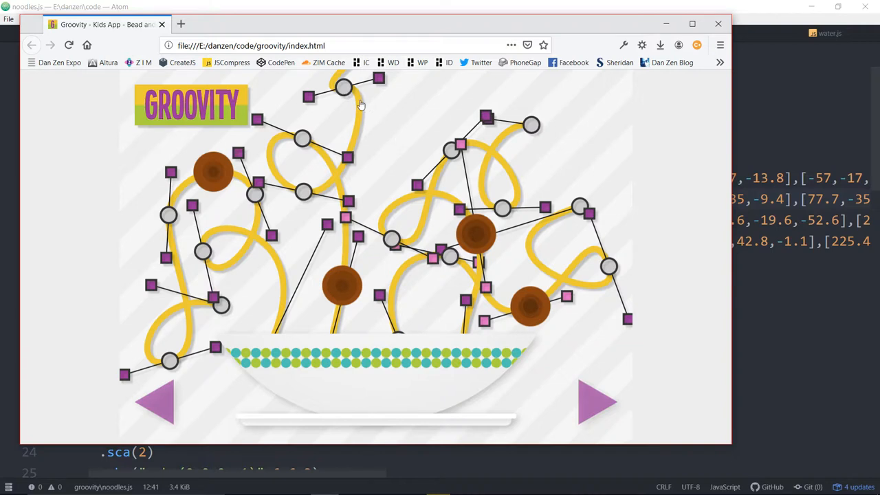
left_click(355, 141)
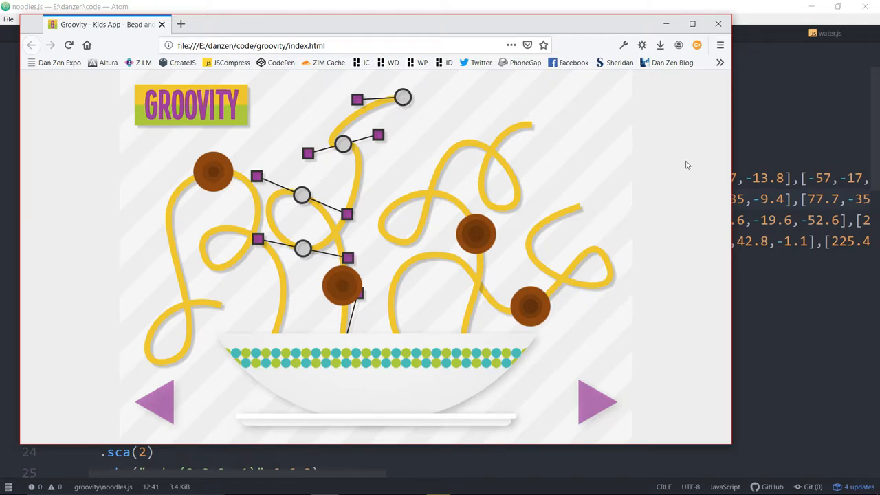
left_click(751, 159)
Restore the first y value to -86.2 and change the second point's -139.4 to -119.4
left_click(289, 200)
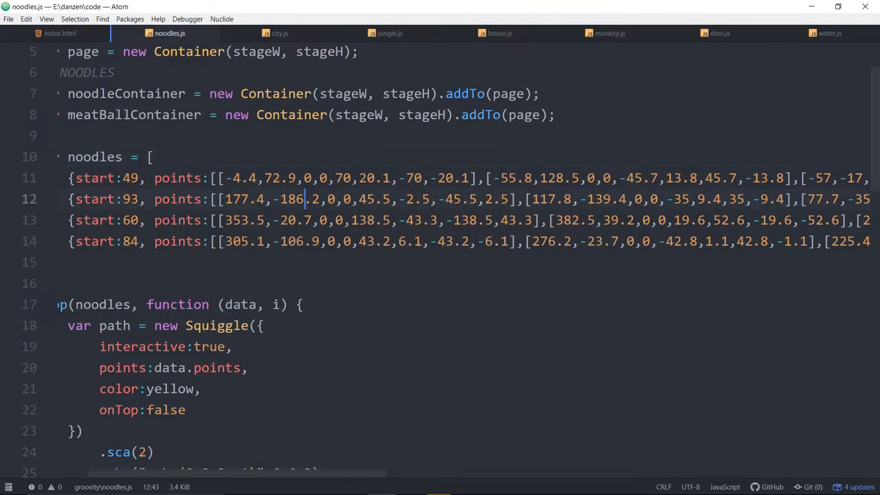
key("BackSpace")
key("Right")
key("Right")
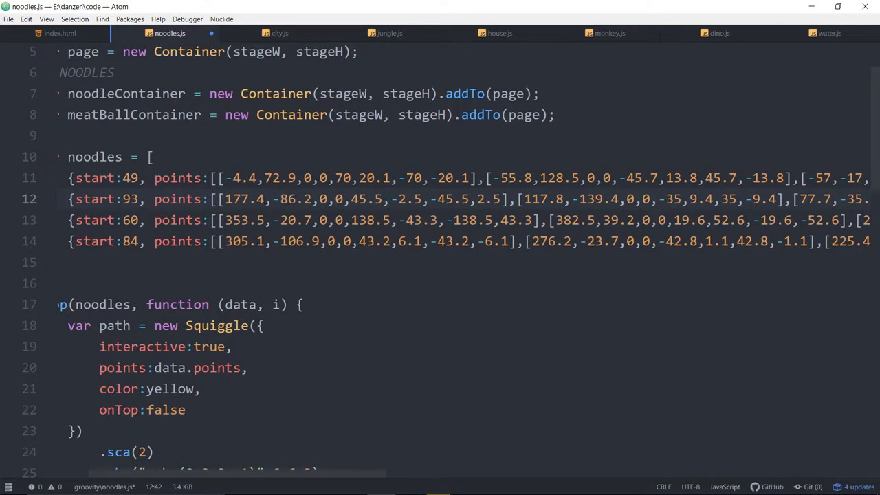
left_click_drag(225, 199, 313, 200)
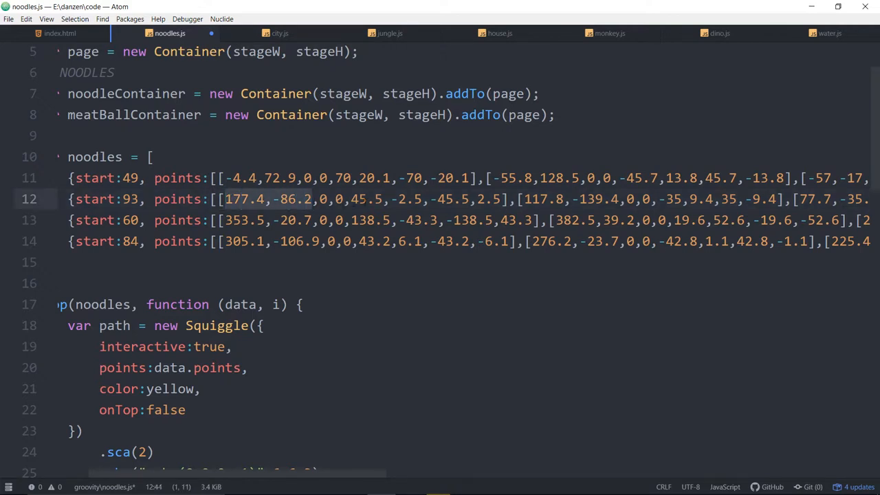
left_click_drag(528, 199, 634, 198)
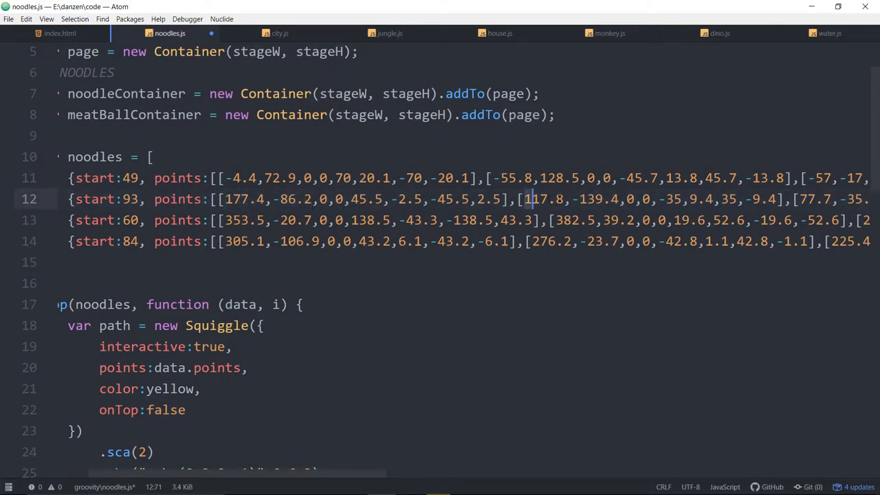
left_click(604, 199)
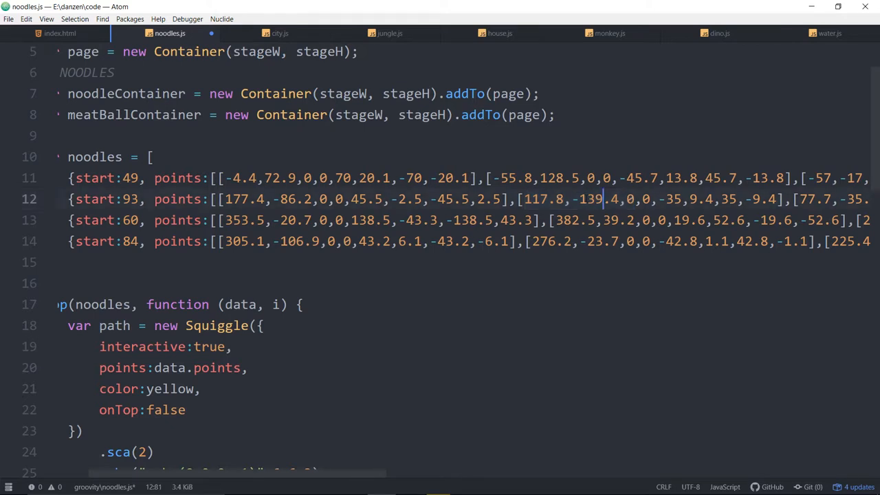
key("shift+Left")
type("1")
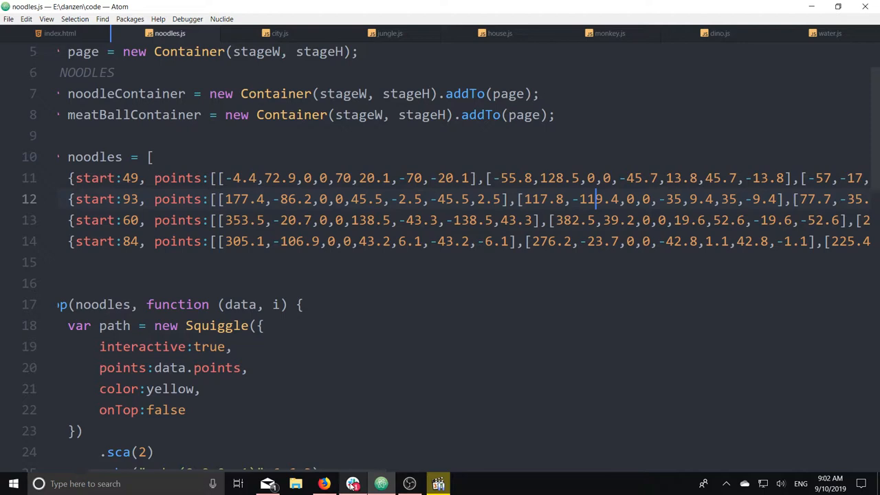
Reload Groovity and slide a meatball up the middle noodle to test the new curve
left_click(324, 484)
left_click(68, 45)
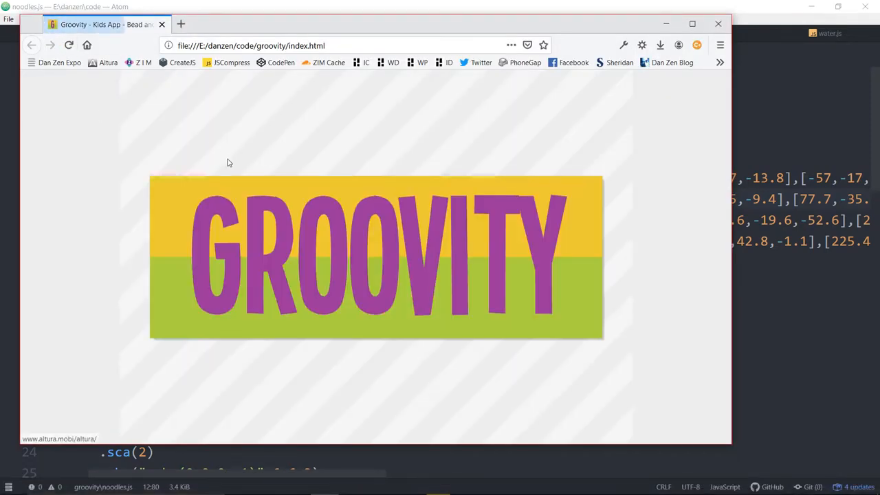
left_click(419, 112)
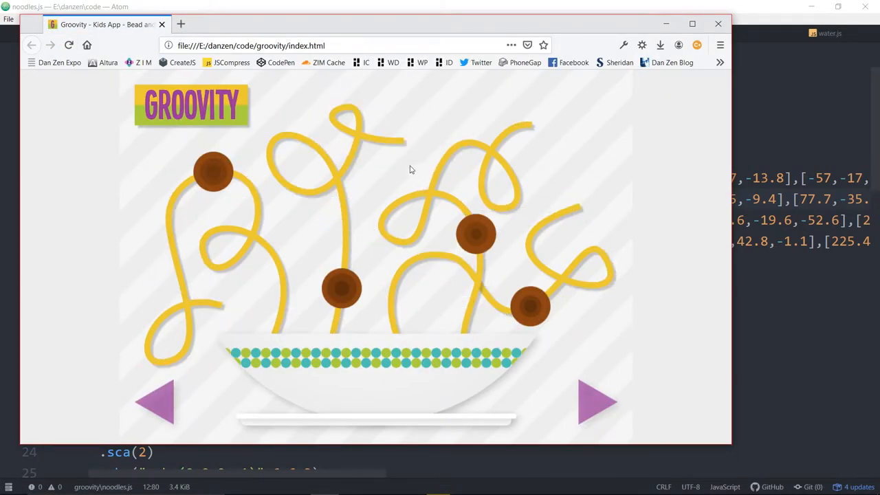
mouse_move(356, 289)
left_mouse_down()
mouse_move(293, 100)
mouse_move(389, 137)
left_mouse_up()
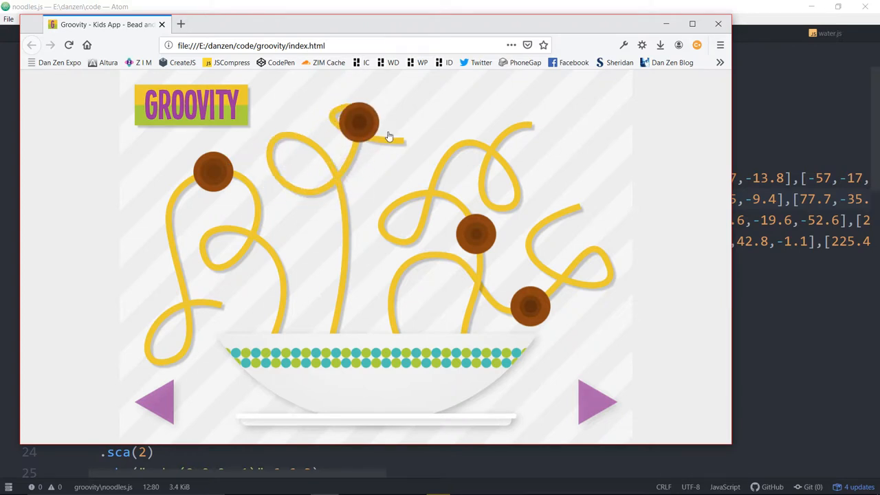
left_click(768, 220)
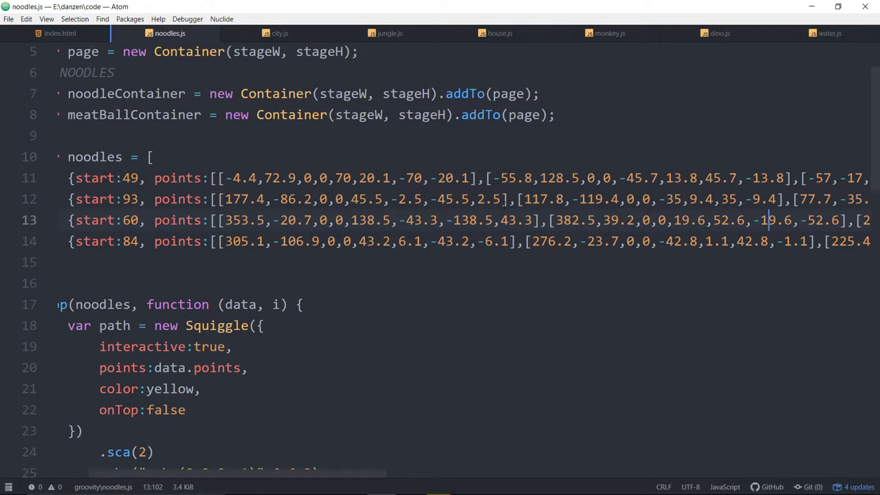
Change -119.4 to -129.4 on line 12, reload Groovity and slide meatballs along the noodle
left_click(591, 199)
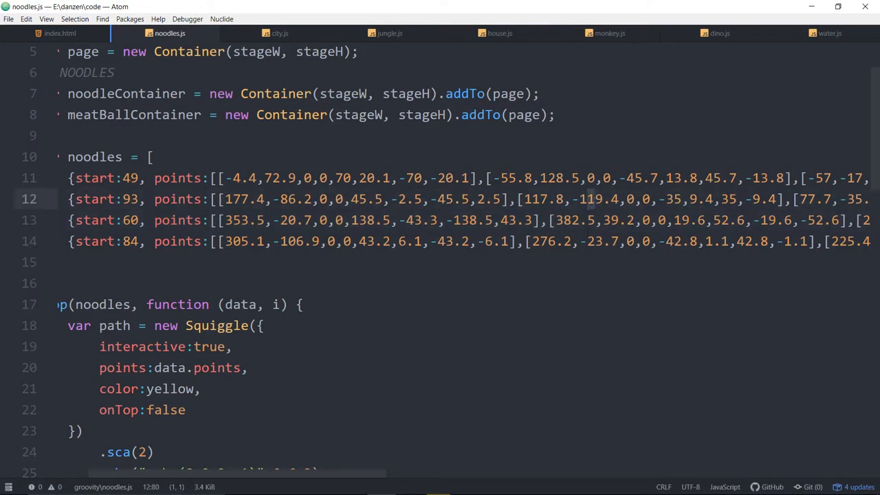
type("2")
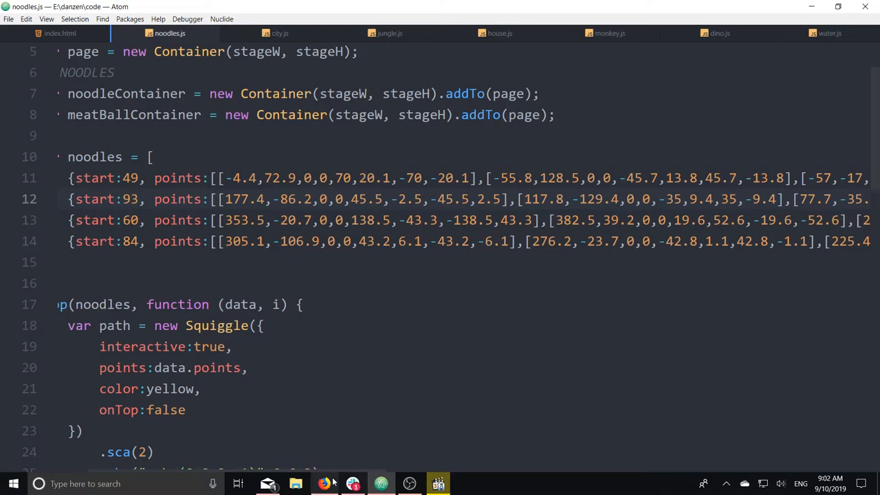
left_click(325, 484)
left_click(69, 44)
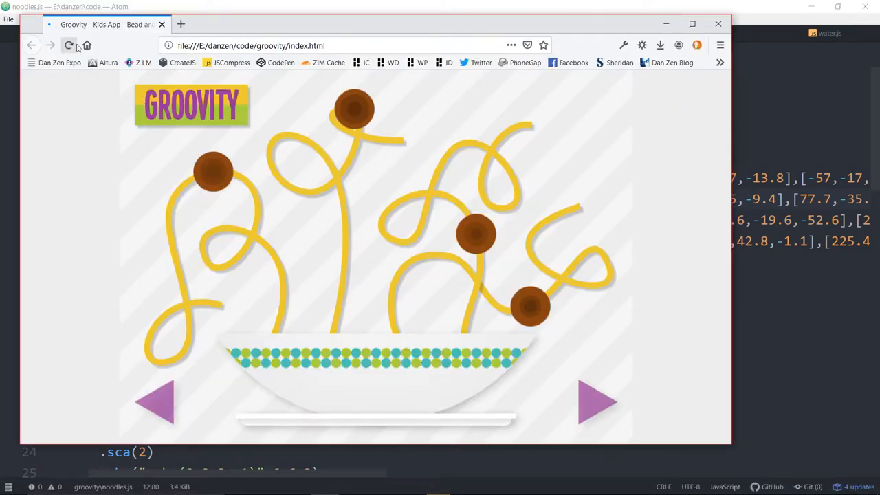
left_click(409, 137)
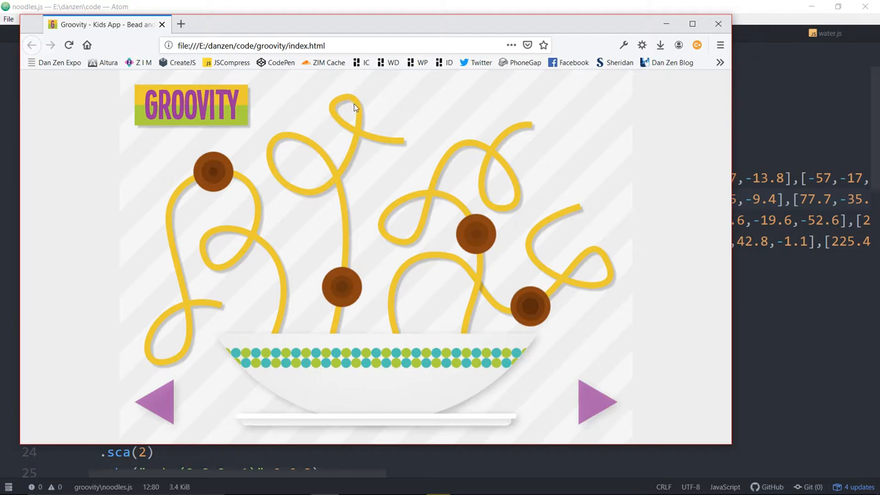
mouse_move(333, 303)
left_mouse_down()
mouse_move(330, 85)
mouse_move(358, 89)
left_mouse_up()
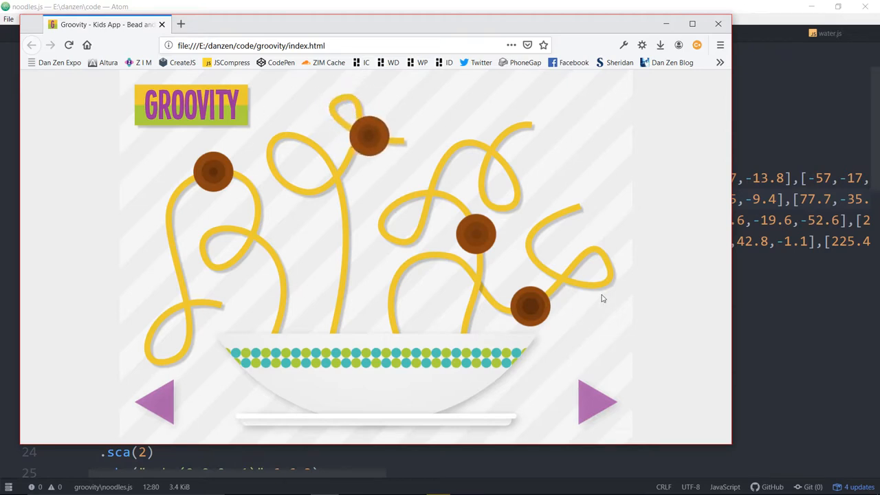
left_click_drag(372, 135, 323, 89)
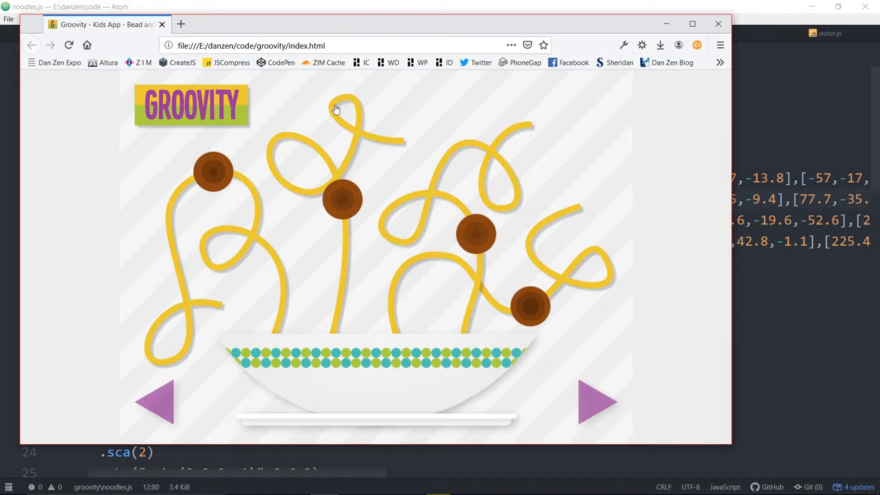
left_click(335, 109)
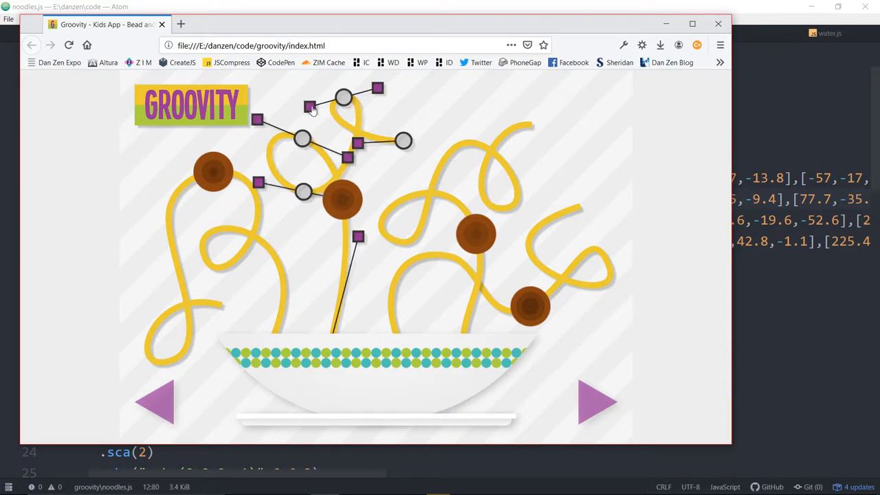
left_click(381, 184)
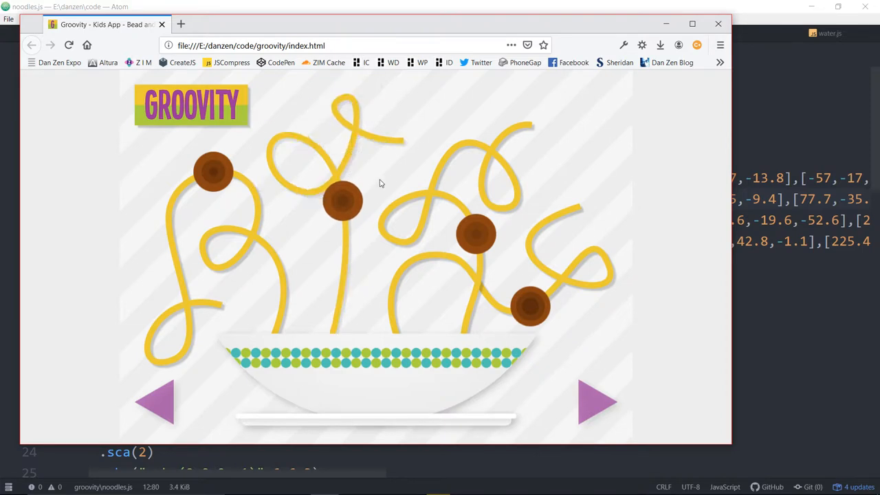
left_click(349, 109)
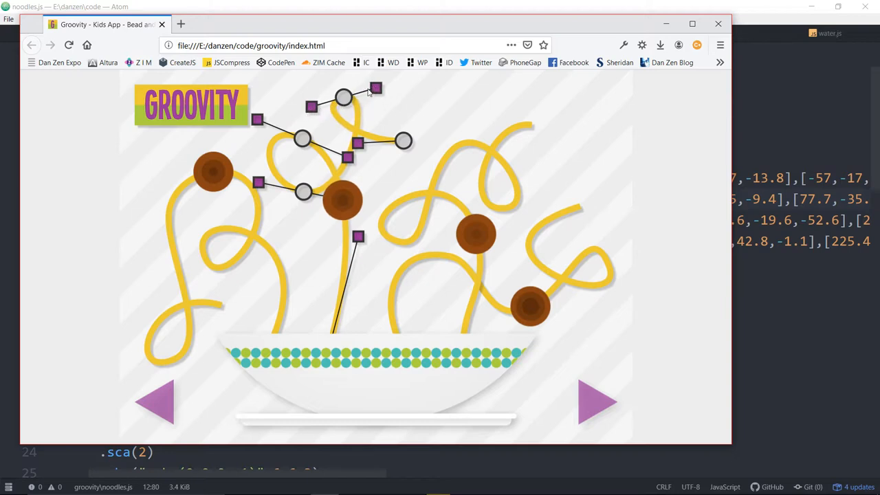
key("alt+Tab")
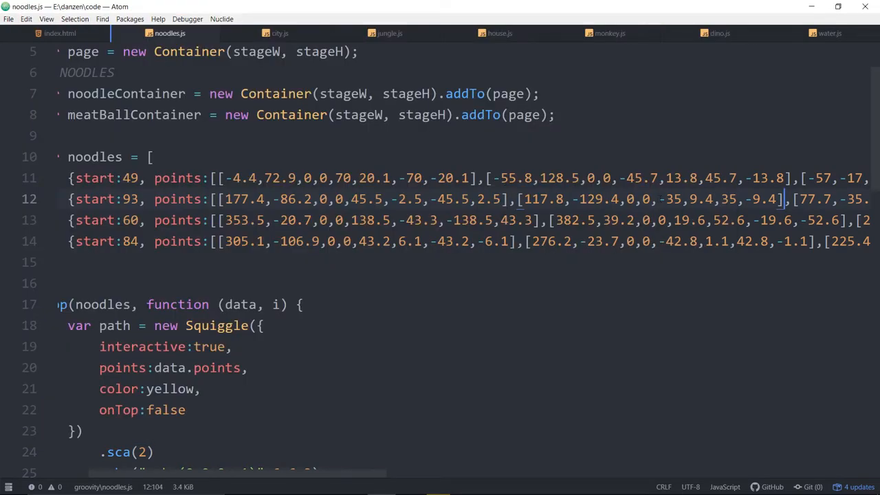
Change the second point's handle values from -35/35 to -30/30 and save noodles.js
left_click(729, 199)
double_click(674, 199)
double_click(729, 198)
left_click(674, 198)
key("shift+Right")
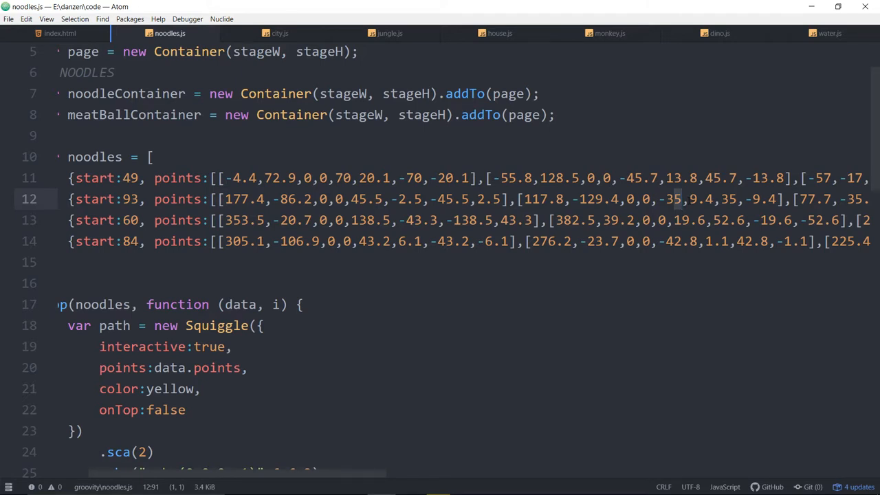
type("0")
key("Right")
key("Right")
key("Right")
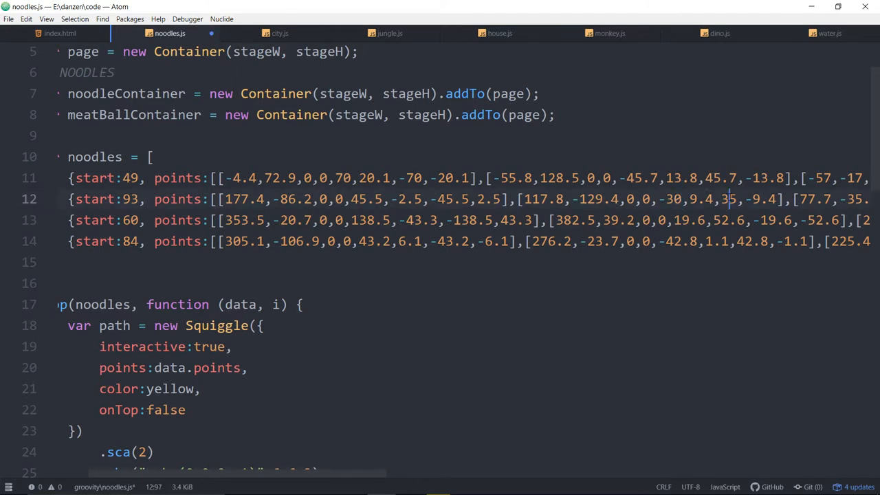
key("shift+Right")
type("0")
key("ctrl+s")
left_click(325, 483)
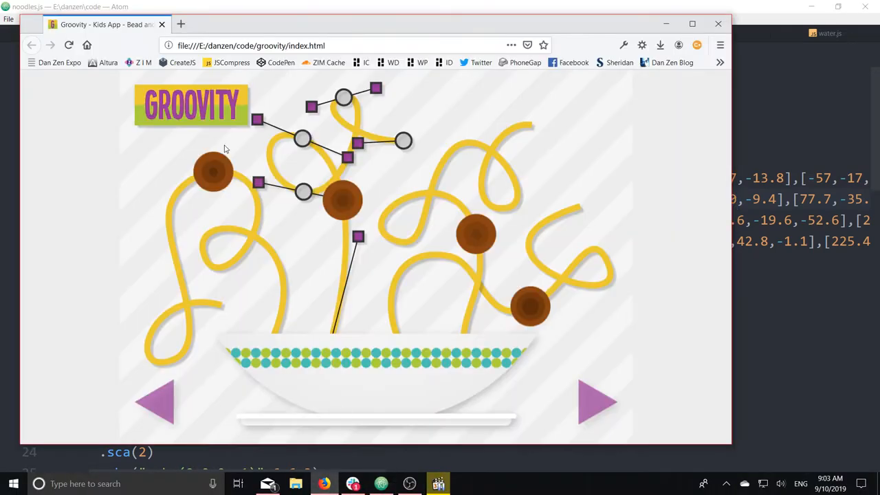
Reload Groovity and slide the middle meatball to the noodle's top, nudging a control handle
left_click(69, 45)
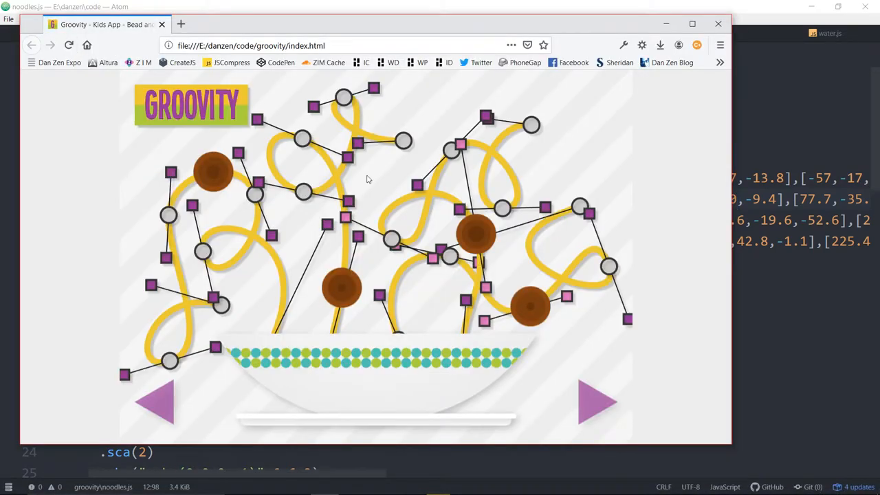
left_click(434, 144)
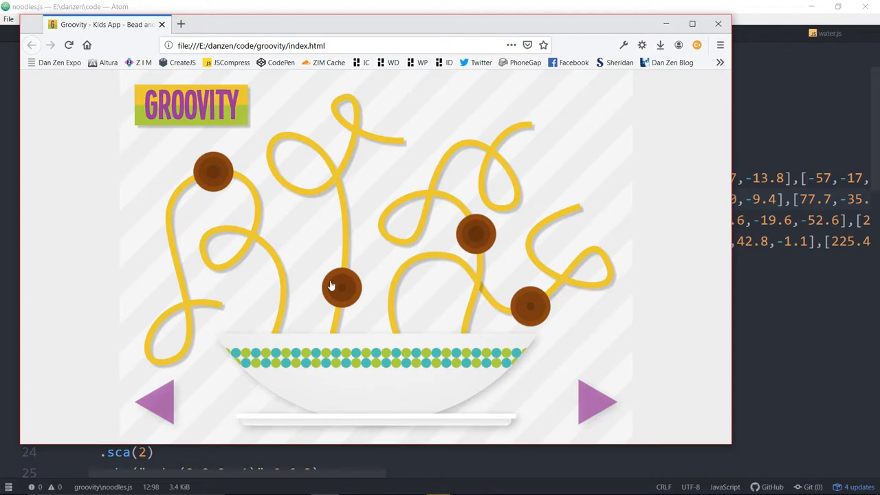
mouse_move(342, 287)
left_mouse_down()
mouse_move(321, 88)
mouse_move(365, 121)
left_mouse_up()
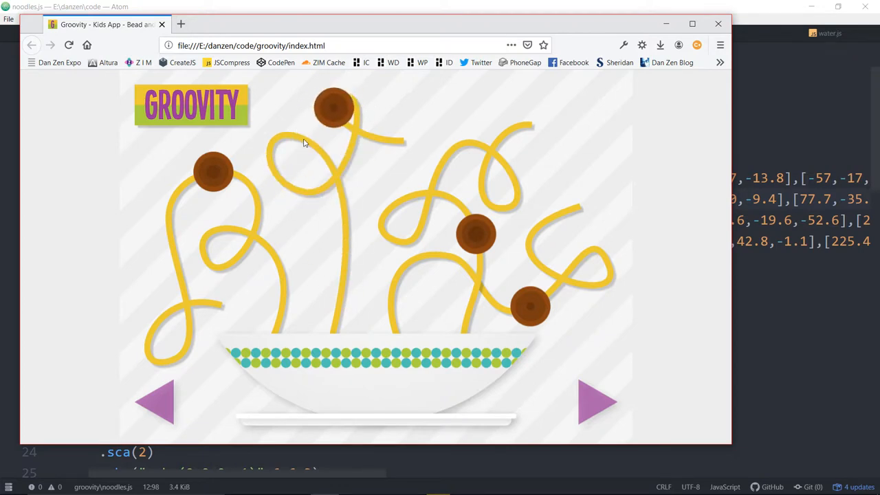
left_click(346, 113)
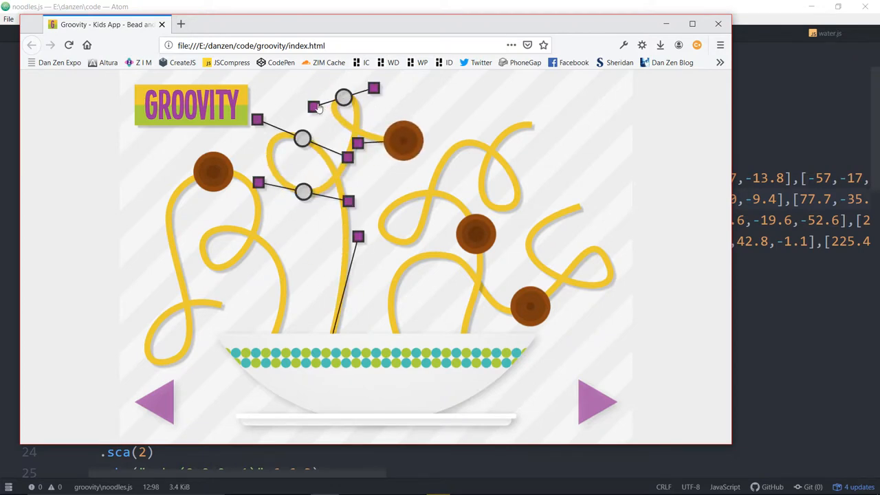
left_click_drag(313, 109, 313, 110)
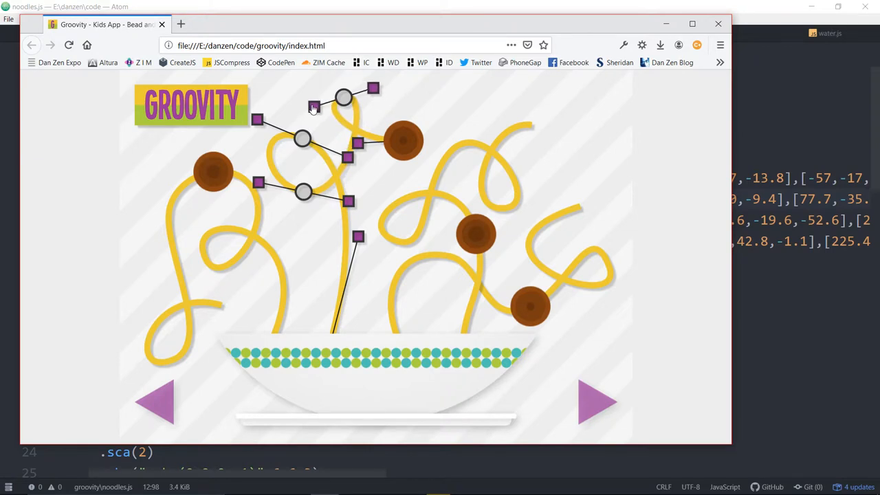
left_click(403, 141)
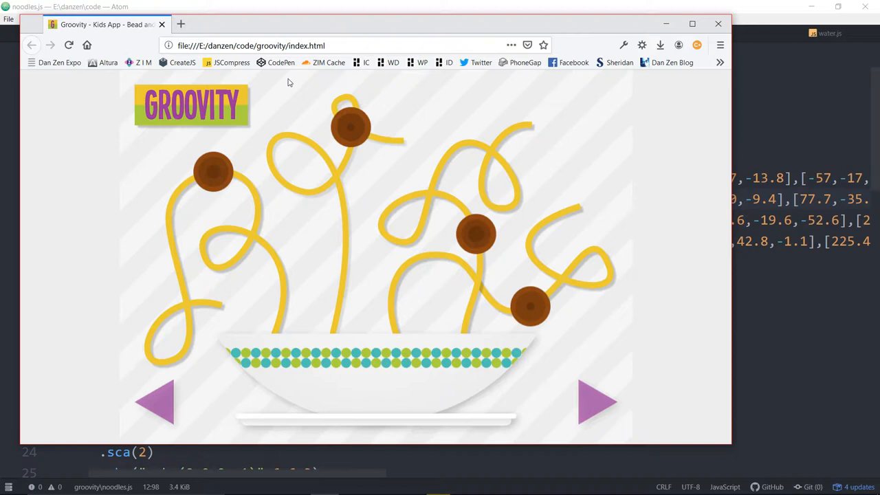
Reload again and slide the centre meatball along its noodle before returning to Atom
left_click(69, 45)
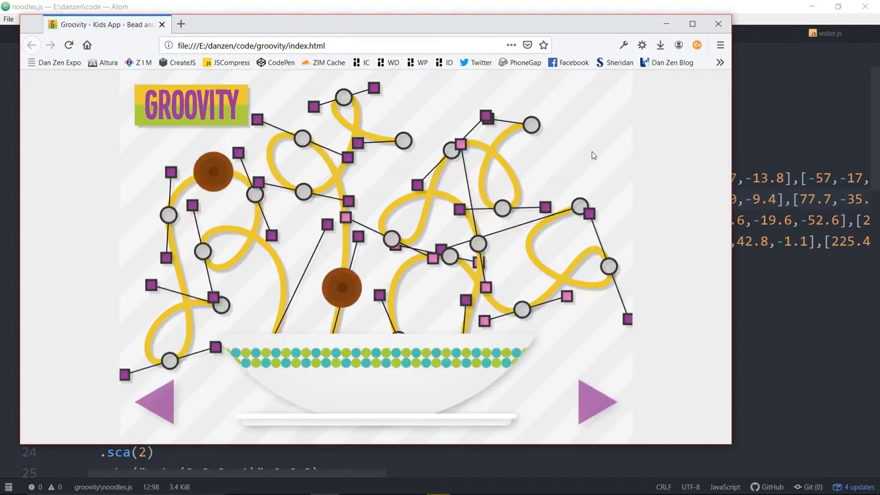
left_click(586, 123)
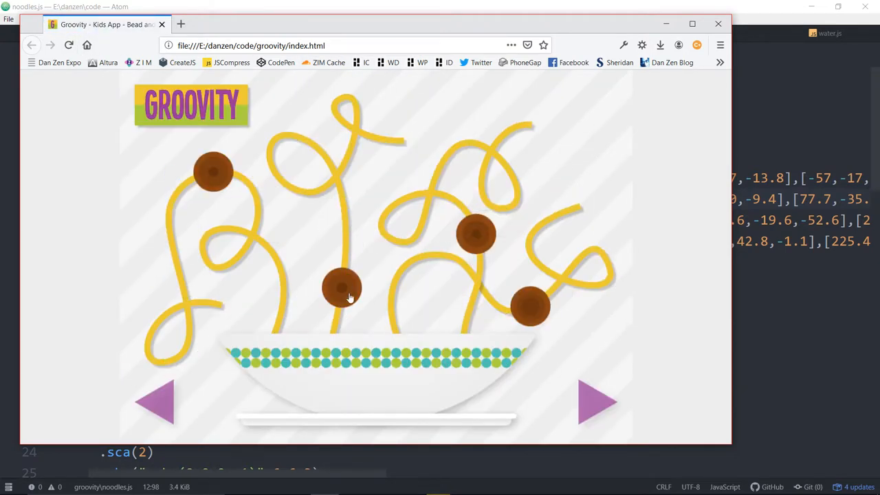
left_click_drag(341, 283, 403, 141)
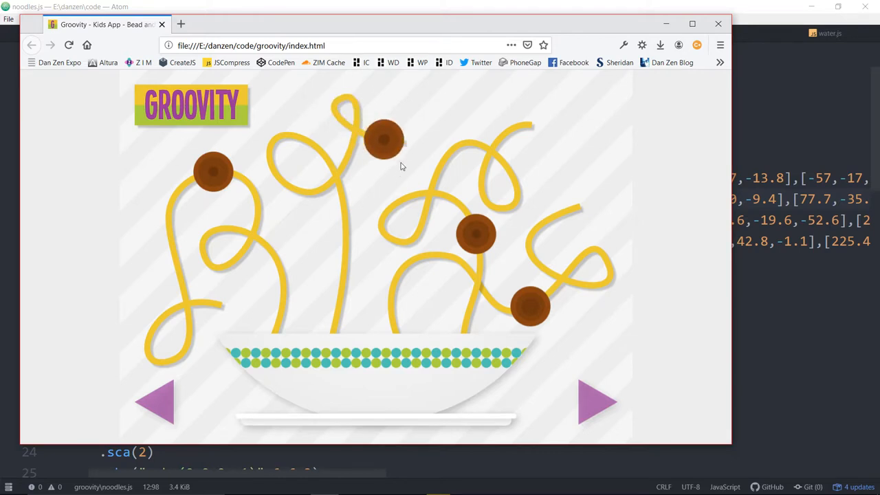
key("alt+Tab")
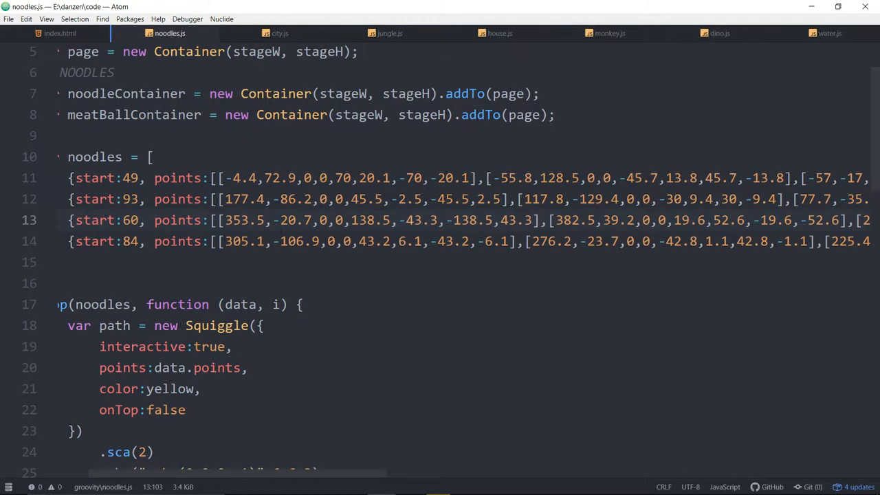
scroll(441, 248, "left", 5)
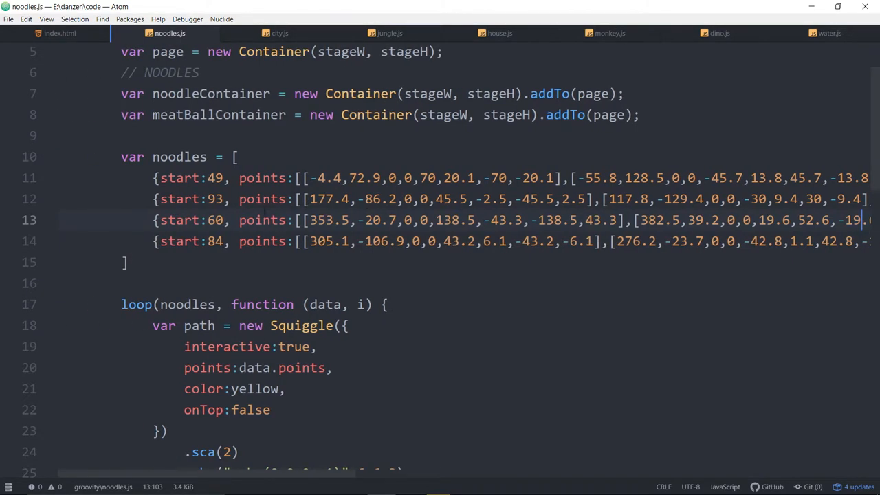
scroll(440, 247, "up", 3)
scroll(440, 248, "down", 5)
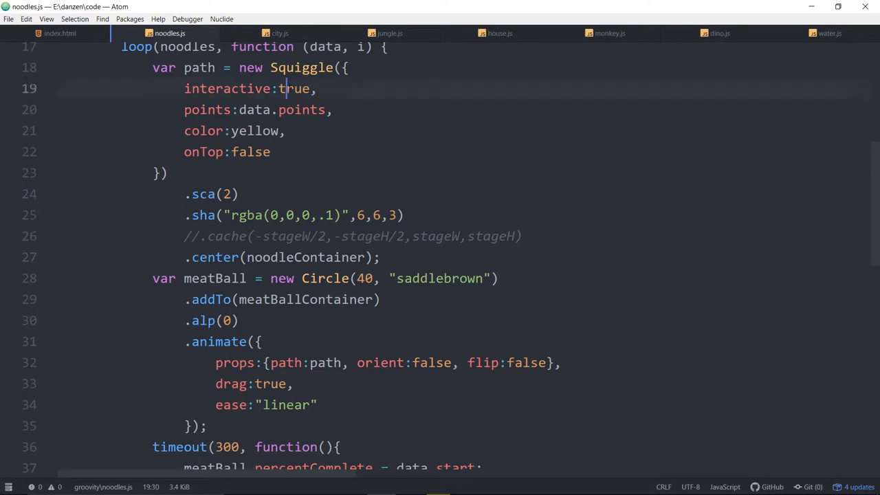
Set the noodle Squiggle's interactive option on line 19 from true to false
double_click(294, 88)
type("false")
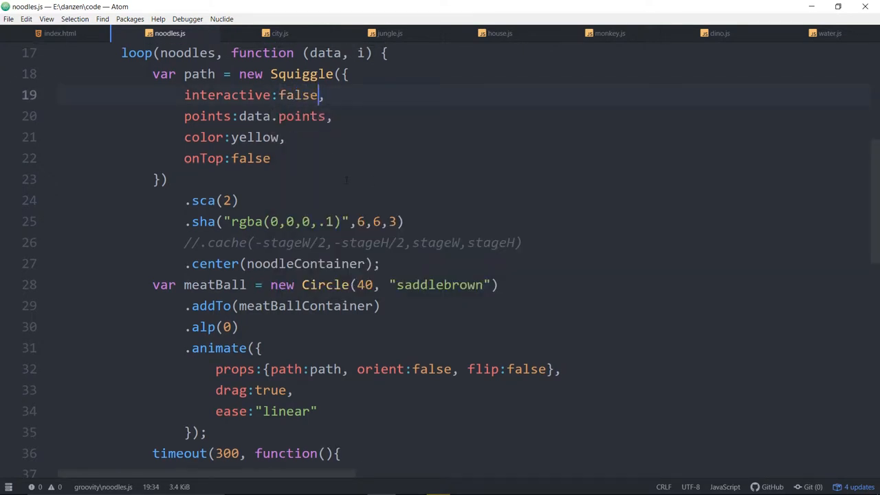
left_click(404, 166)
Switch to jungle.js and highlight page.path on line 125 of the snake path code
left_click(392, 34)
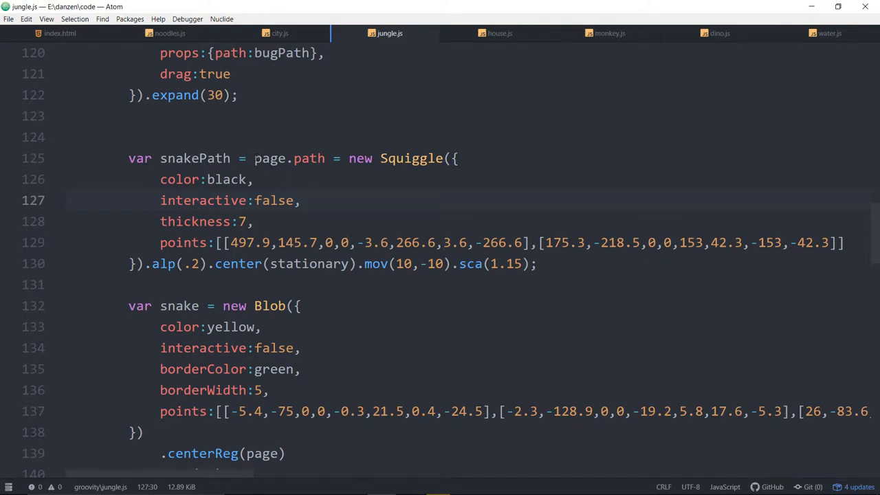
left_click_drag(255, 158, 327, 158)
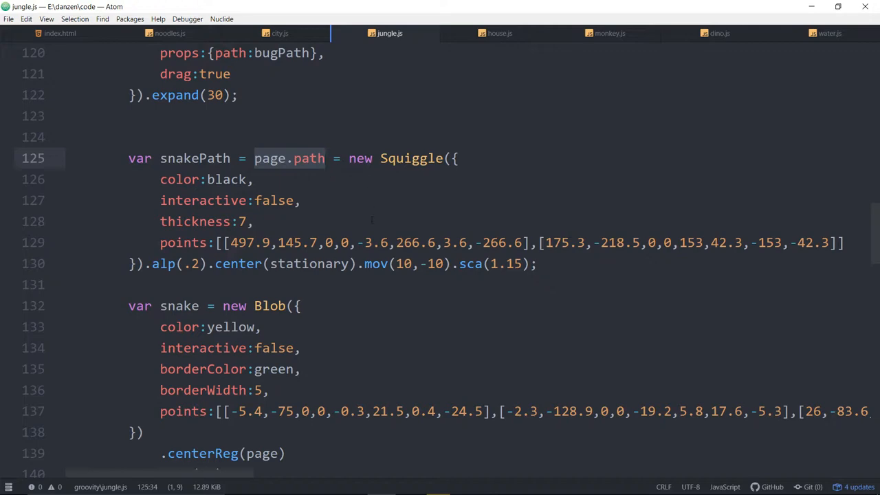
In index.html mark the right-arrow click handler's build branch and its recordPoints(true) call
left_click(56, 34)
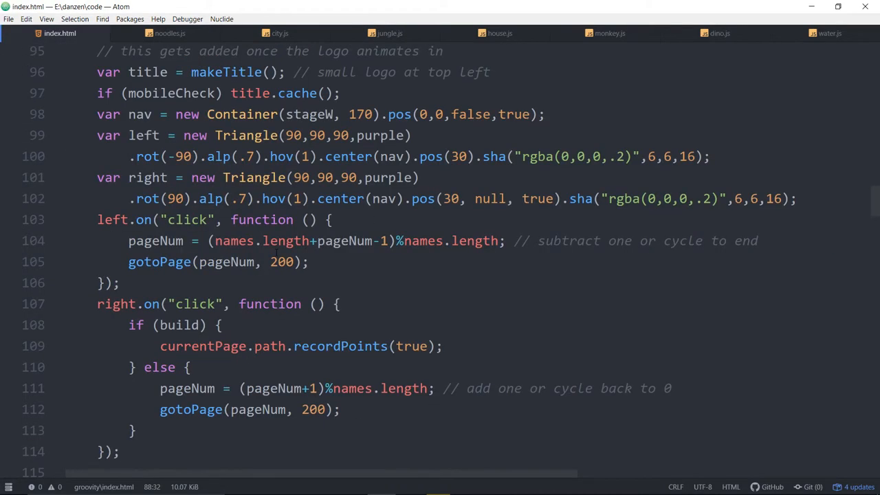
scroll(440, 248, "down", 5)
scroll(440, 248, "down", 7)
scroll(440, 247, "down", 10)
scroll(440, 248, "down", 4)
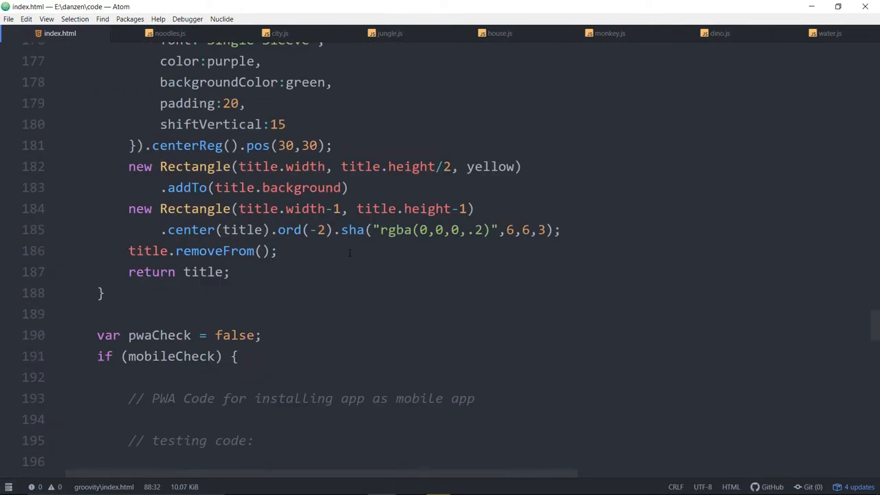
scroll(349, 253, "down", 4)
scroll(349, 253, "down", 4)
scroll(350, 253, "down", 4)
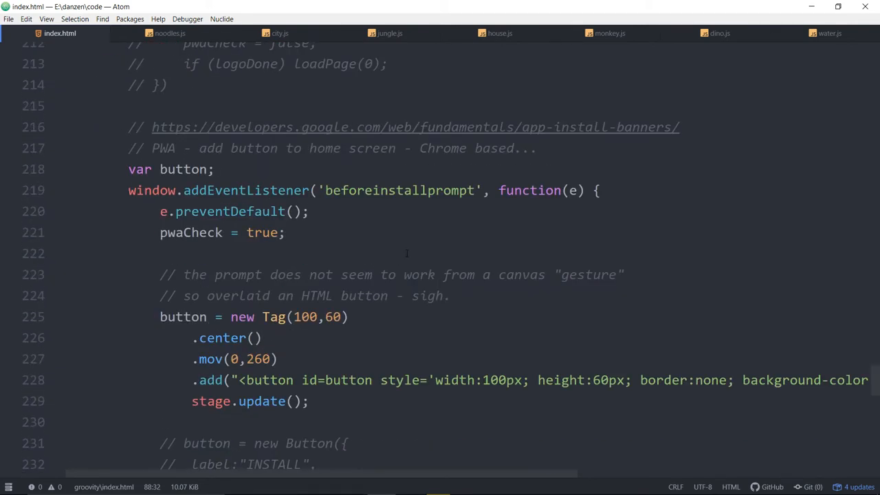
scroll(406, 253, "up", 11)
scroll(406, 253, "up", 5)
scroll(405, 253, "down", 2)
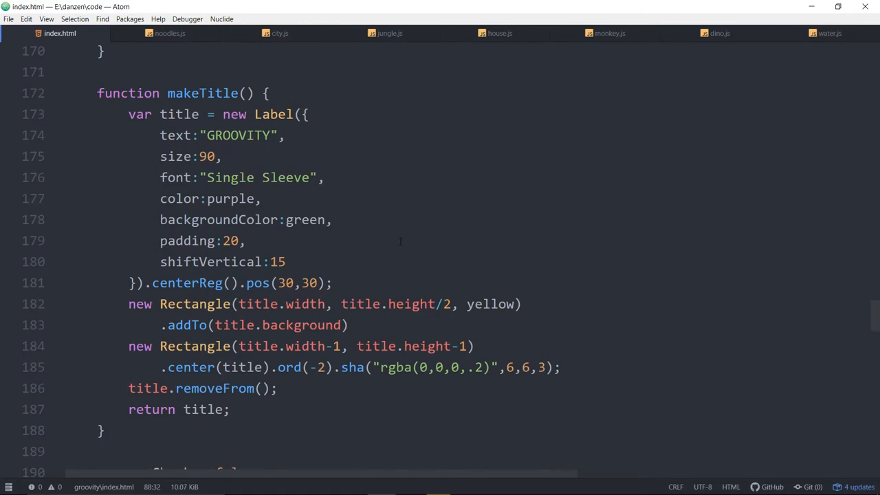
scroll(330, 282, "up", 5)
scroll(259, 269, "up", 3)
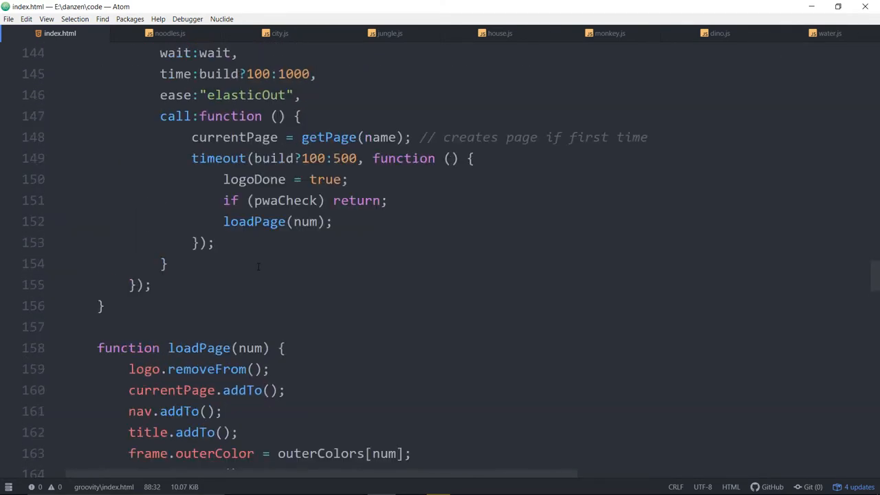
scroll(258, 266, "up", 3)
scroll(258, 267, "up", 3)
scroll(258, 267, "up", 3)
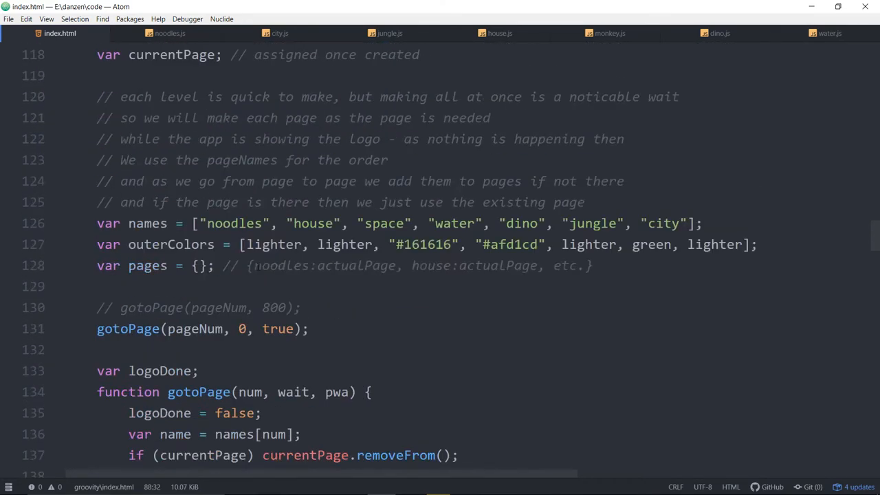
scroll(258, 267, "up", 2)
scroll(258, 266, "up", 3)
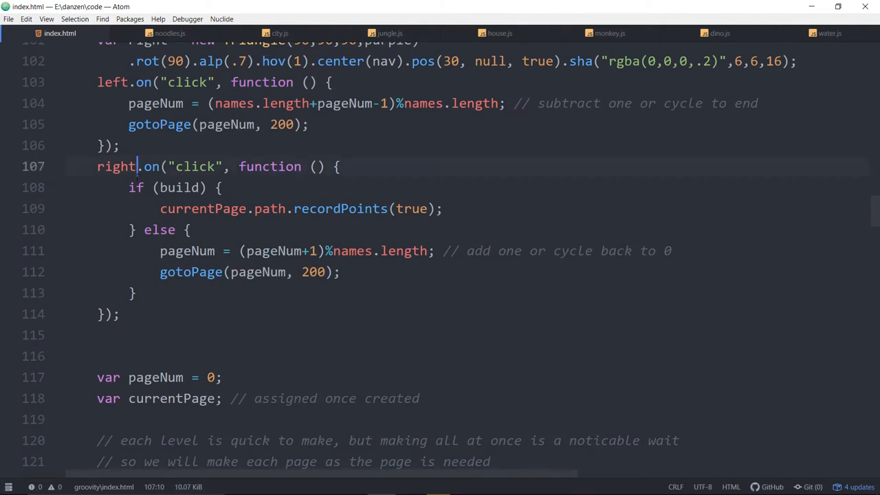
left_click_drag(97, 167, 363, 180)
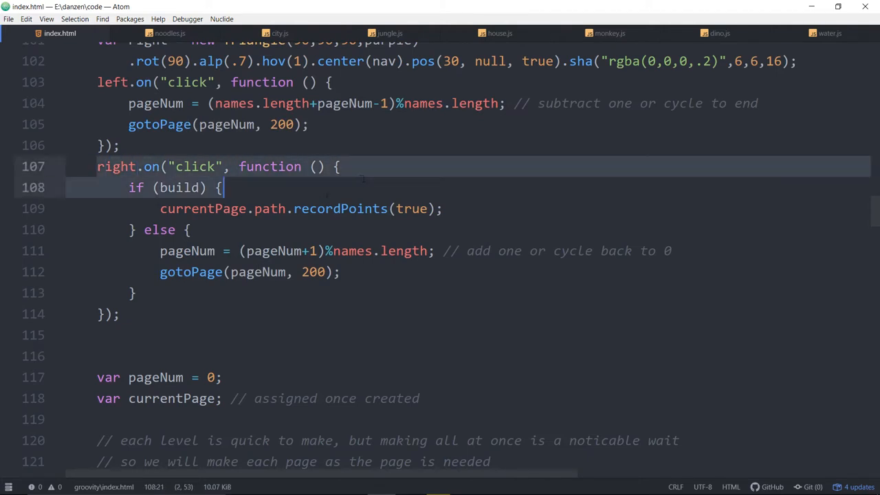
left_click(249, 187)
double_click(178, 187)
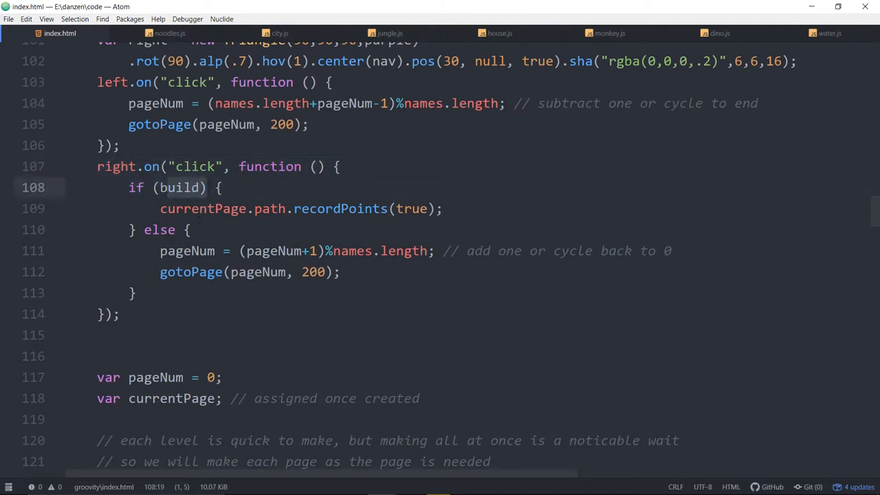
left_click_drag(160, 208, 286, 209)
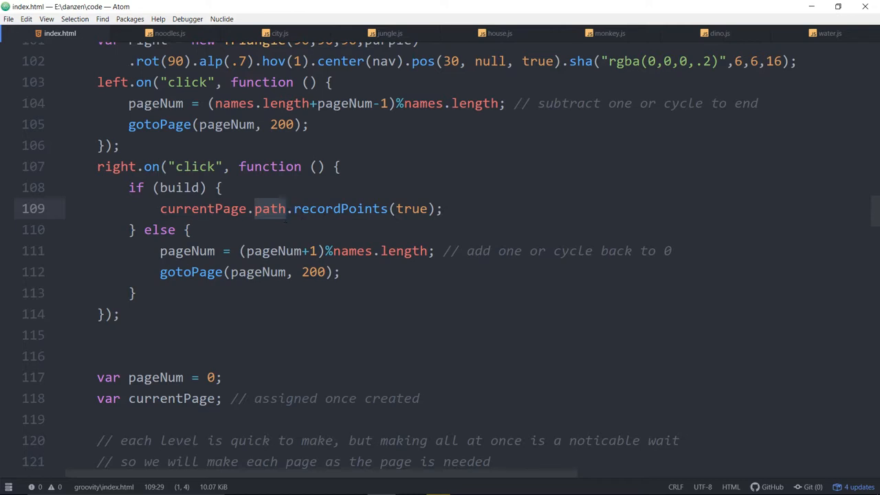
left_click_drag(294, 208, 436, 209)
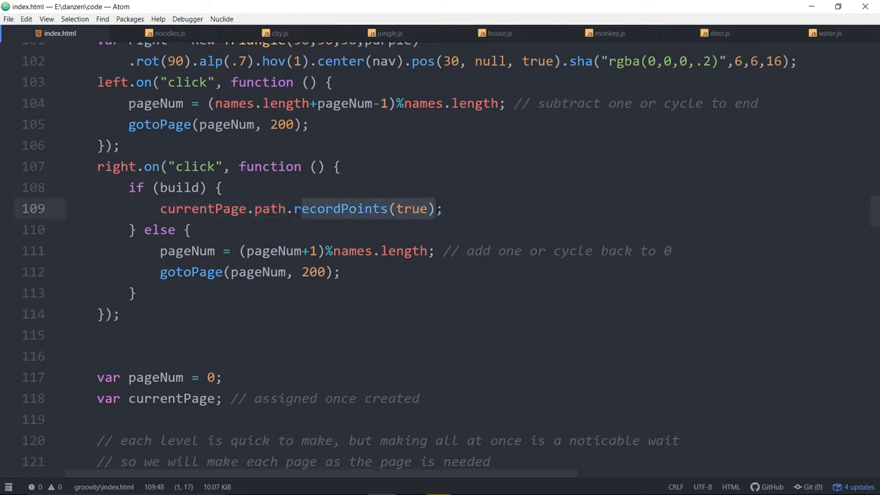
left_click(343, 208)
left_click_drag(295, 208, 438, 208)
left_click(349, 208)
left_click_drag(396, 208, 427, 208)
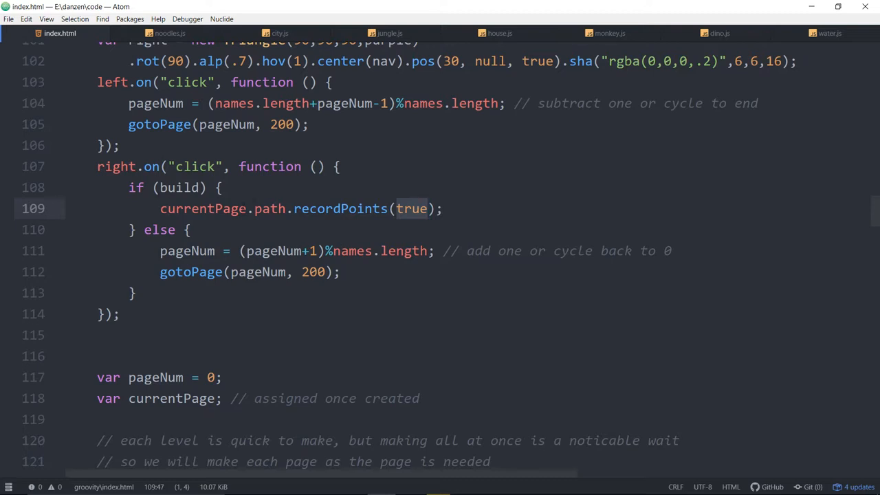
Mark currentPage.path.recordPoints, the page-advance lines 111-112 and previous-page lines 104-105
left_click_drag(161, 208, 387, 208)
double_click(179, 188)
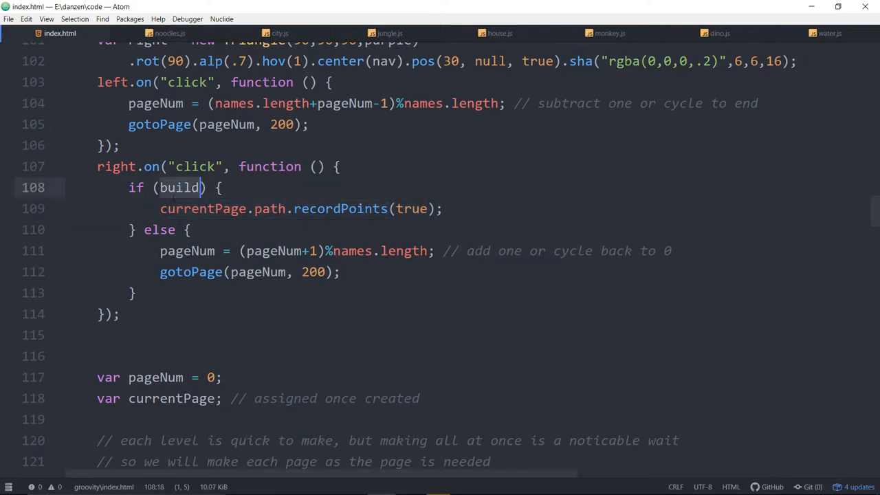
left_click_drag(161, 208, 443, 208)
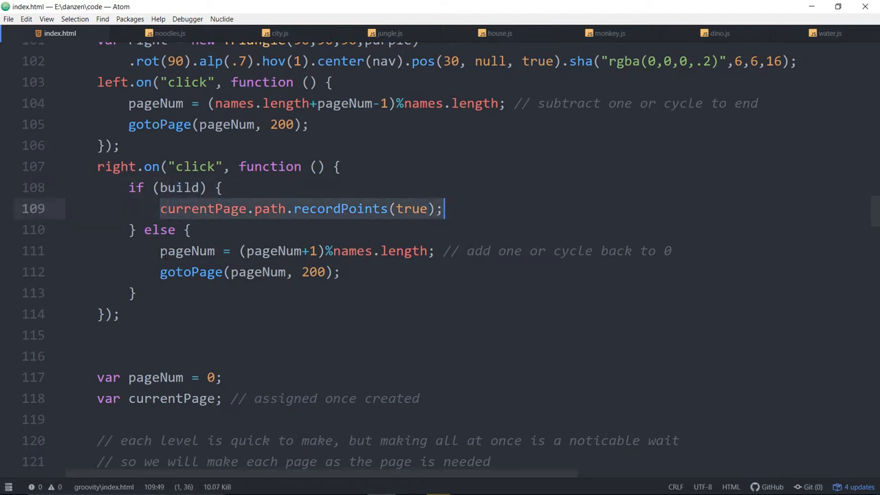
left_click_drag(160, 251, 137, 293)
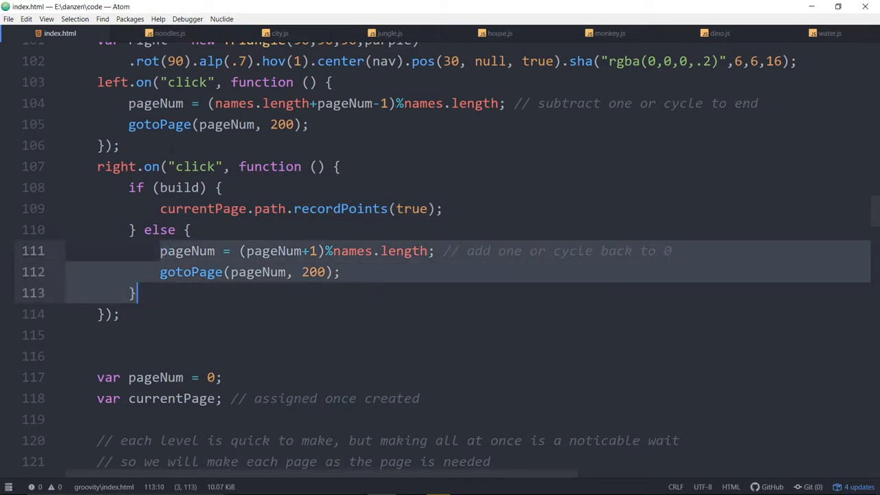
left_click_drag(128, 103, 311, 124)
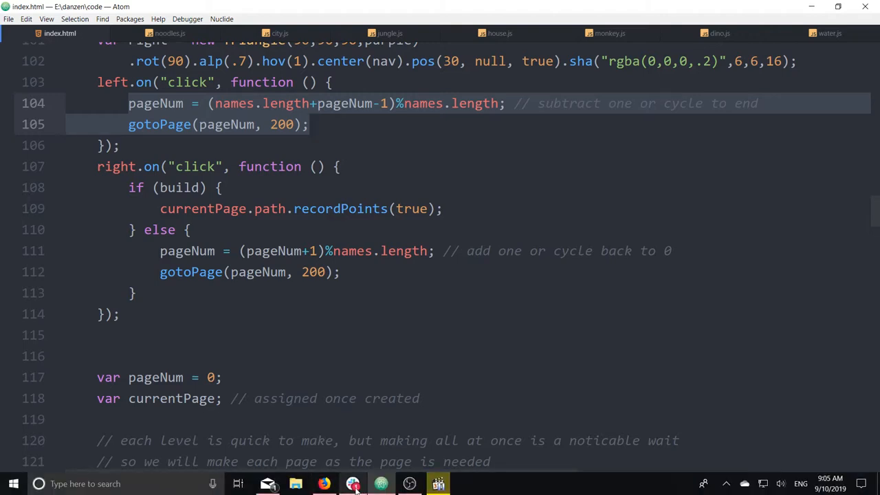
Reload Groovity, page back to the jungle scene and slide the snake along its branch path
left_click(325, 483)
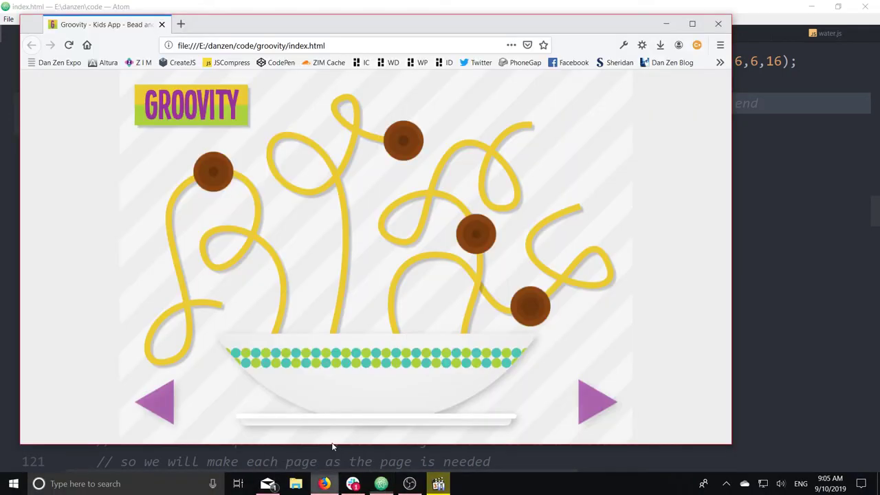
left_click(68, 45)
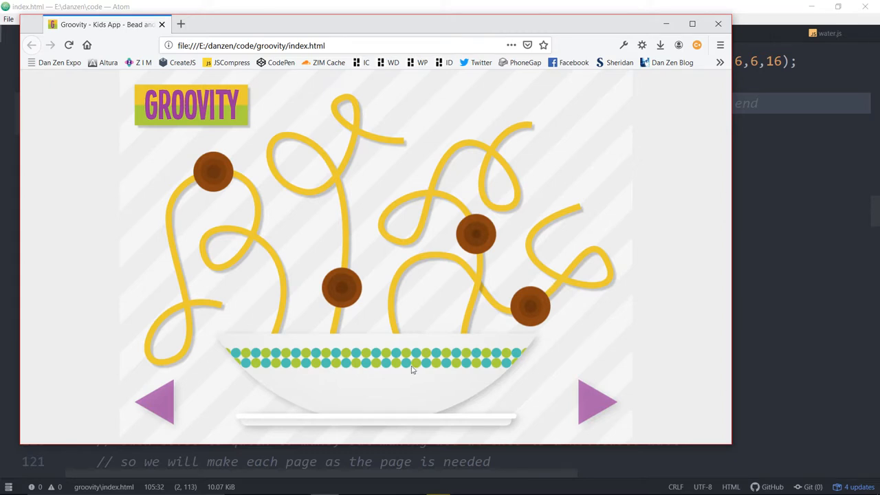
left_click(160, 403)
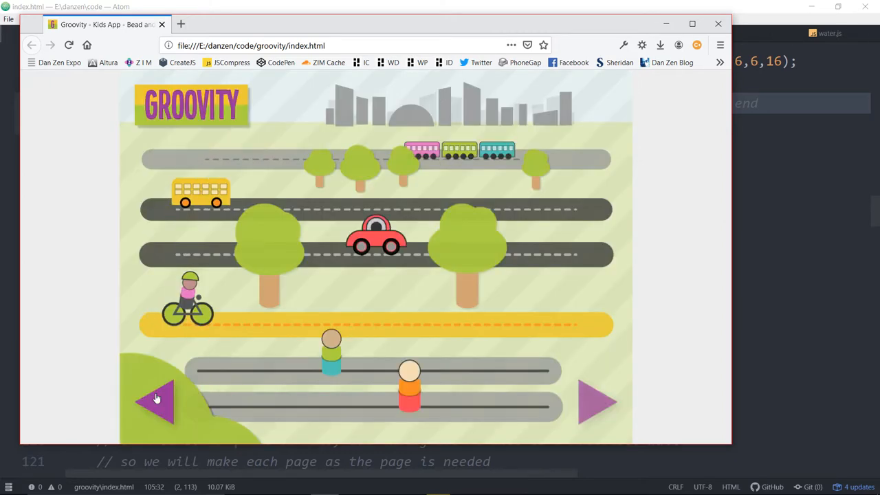
left_click(157, 399)
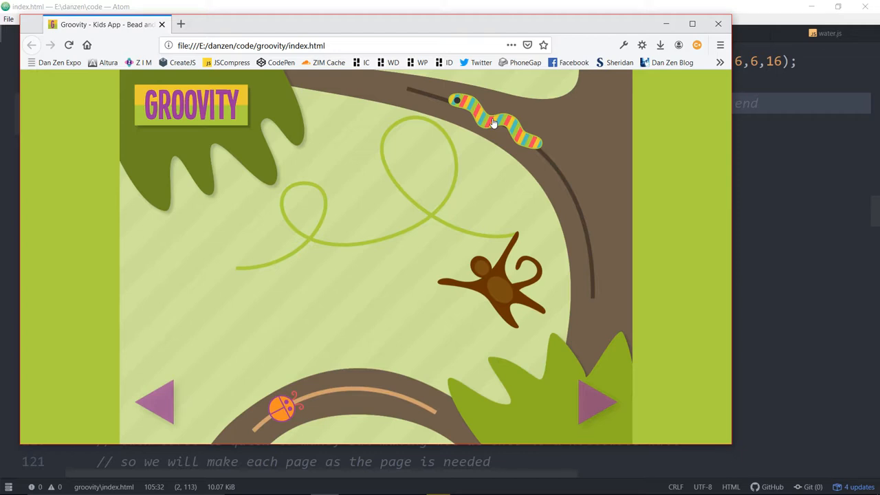
mouse_move(492, 123)
left_mouse_down()
mouse_move(351, 102)
mouse_move(572, 175)
mouse_move(581, 189)
left_mouse_up()
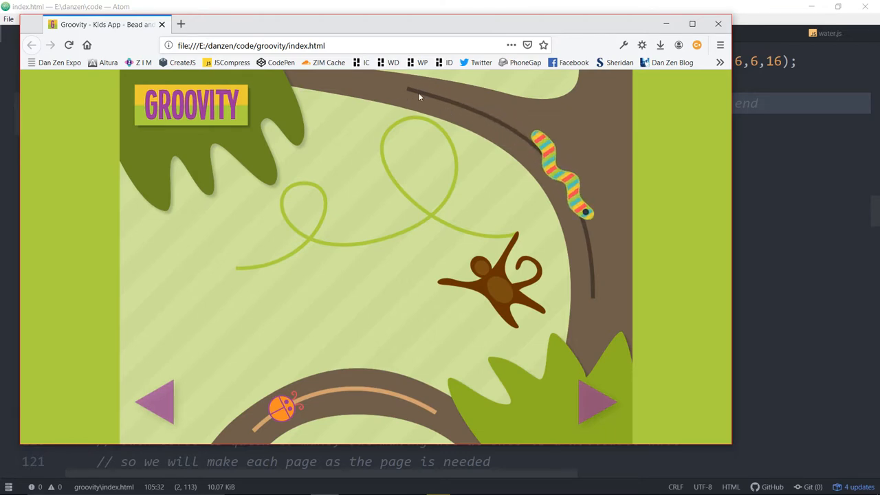
key("alt+Tab")
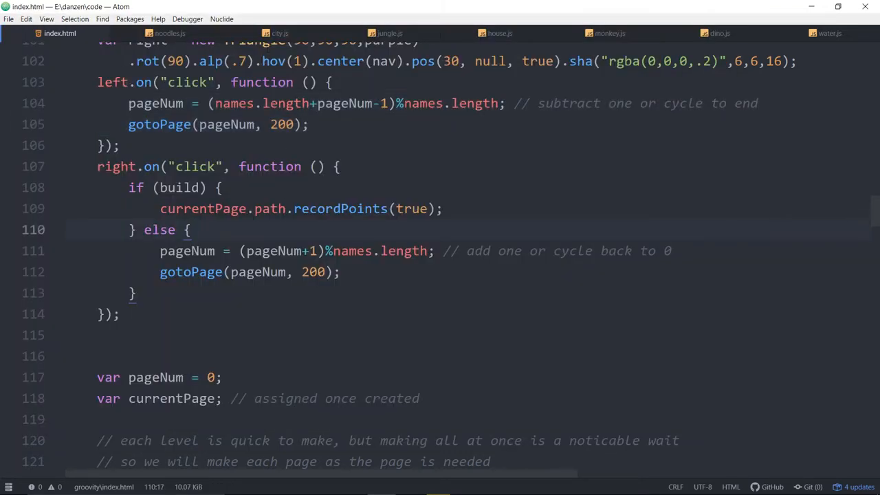
Set the snake path's interactive value to true on line 127 and select its point arrays on line 129
left_click(392, 33)
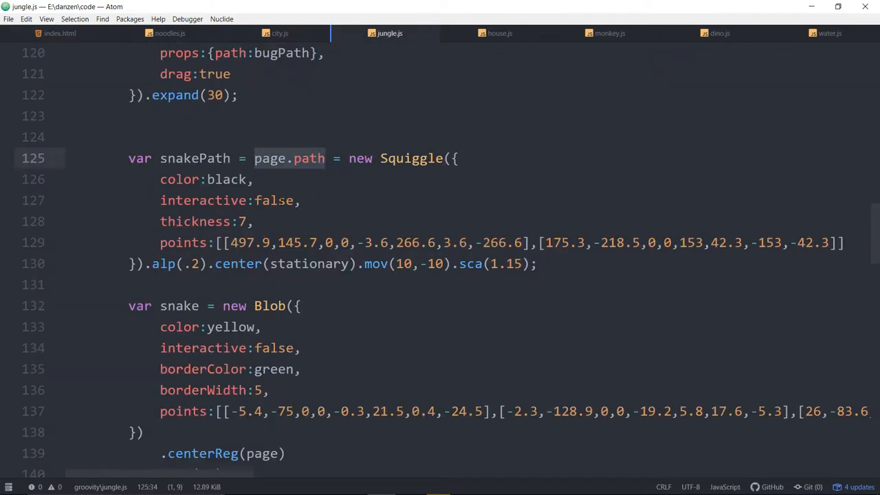
double_click(275, 200)
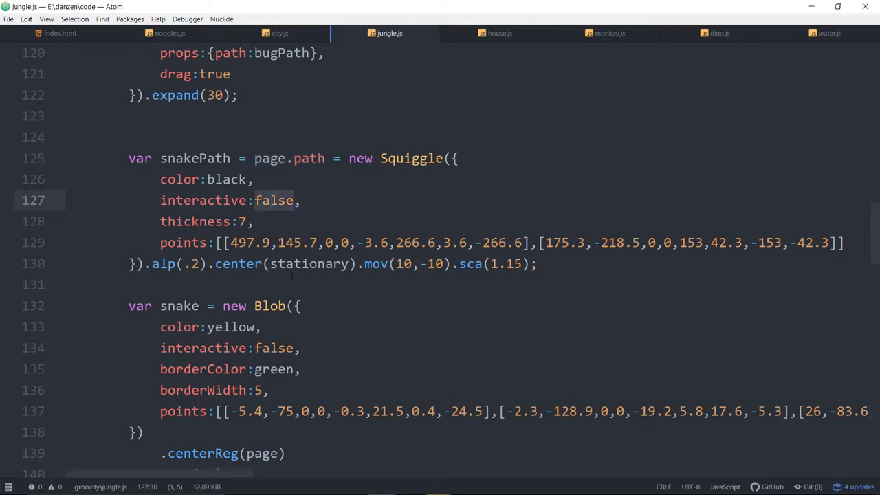
type("true")
key("Escape")
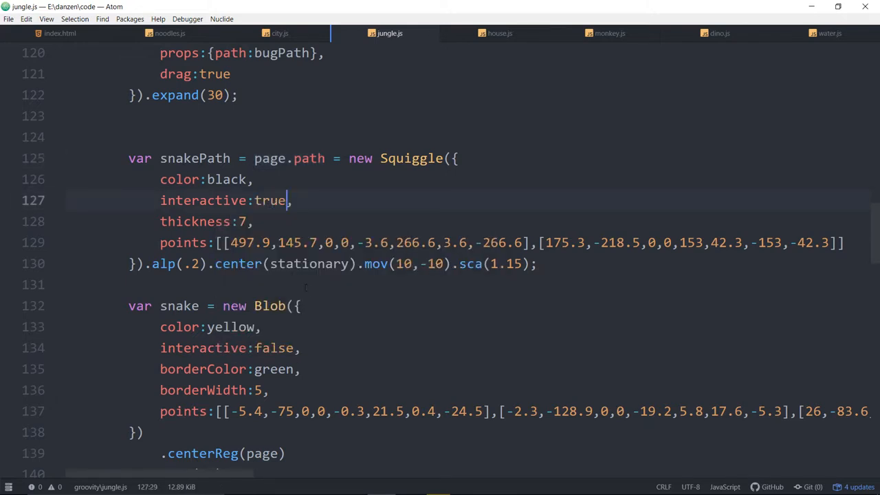
key("Down")
key("Down")
key("ctrl+shift+Right")
key("ctrl+shift+Right")
key("ctrl+shift+Right")
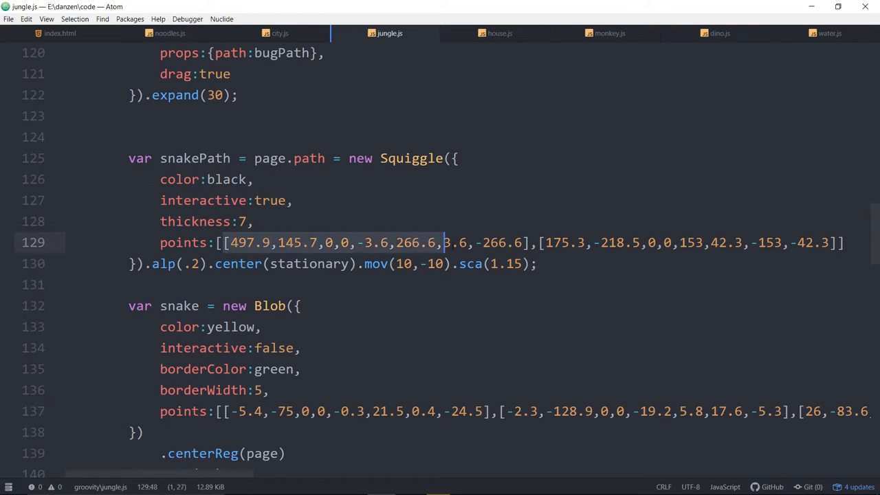
key("Right")
key("ctrl+shift+Right")
key("ctrl+shift+Right")
key("ctrl+shift+Right")
key("ctrl+shift+Right")
key("ctrl+shift+Right")
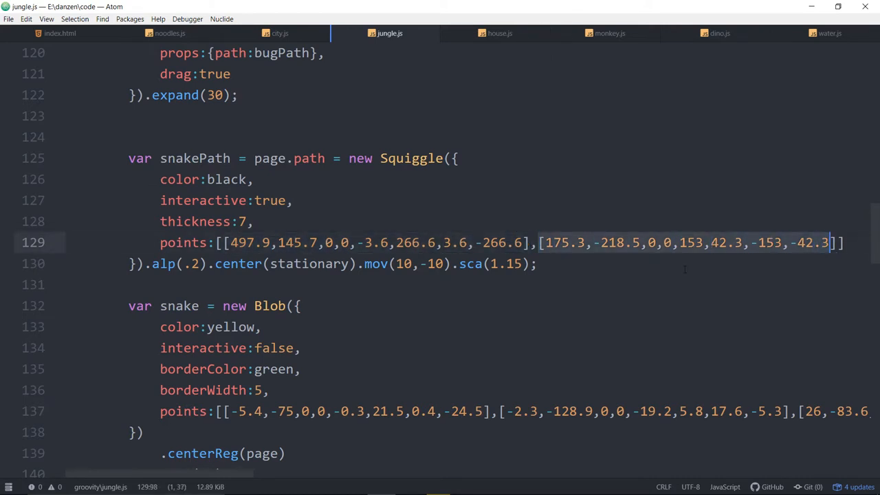
Reload Groovity, page back to the jungle scene and slide the snake along its now-editable groove
left_click(353, 484)
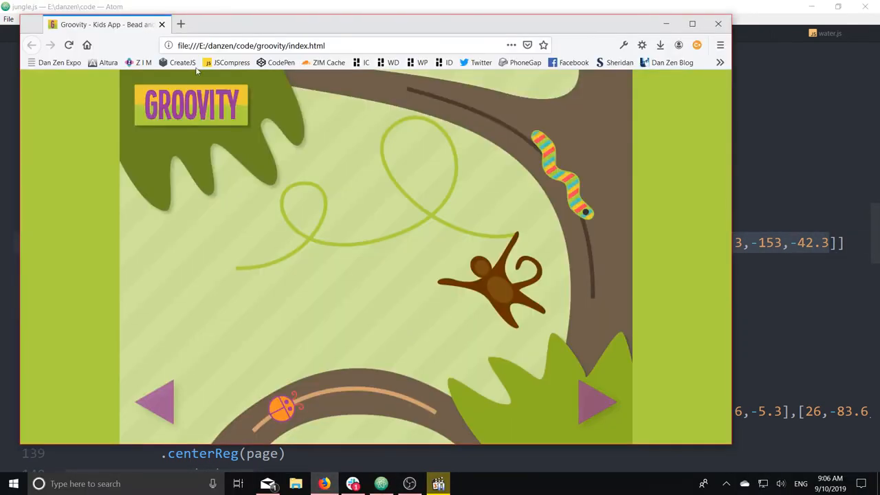
left_click(68, 45)
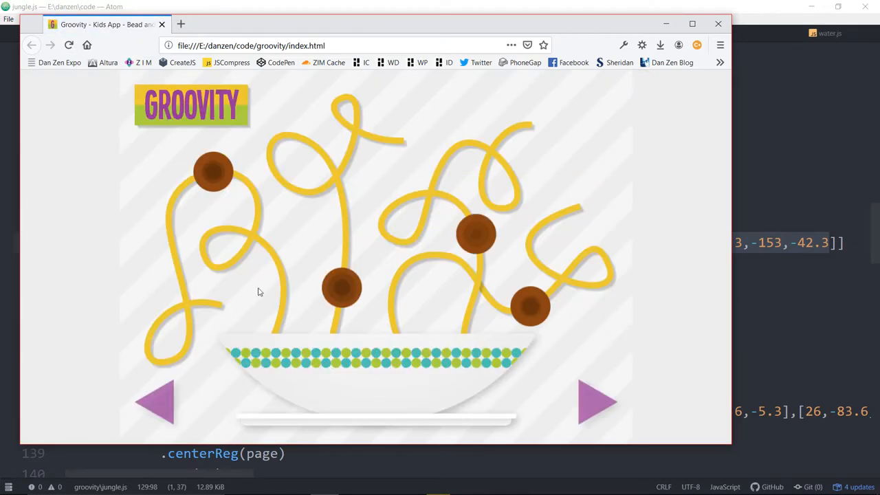
left_click(163, 407)
left_click(163, 406)
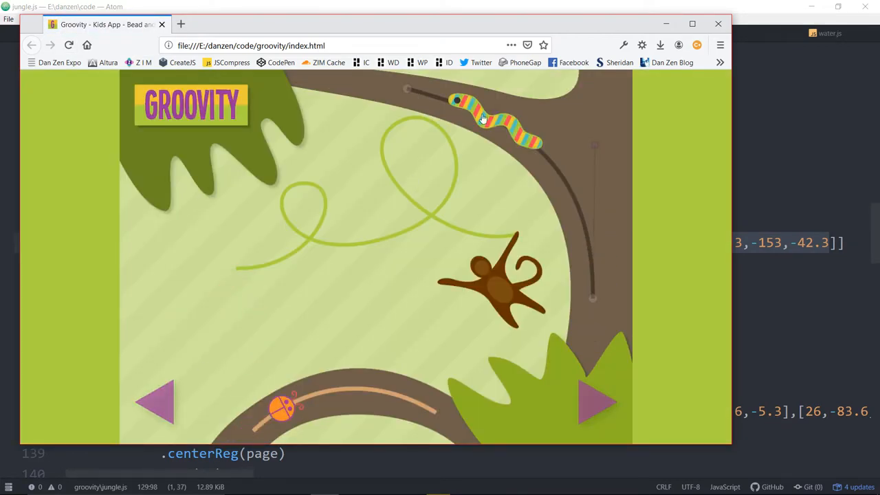
left_click_drag(457, 101, 563, 222)
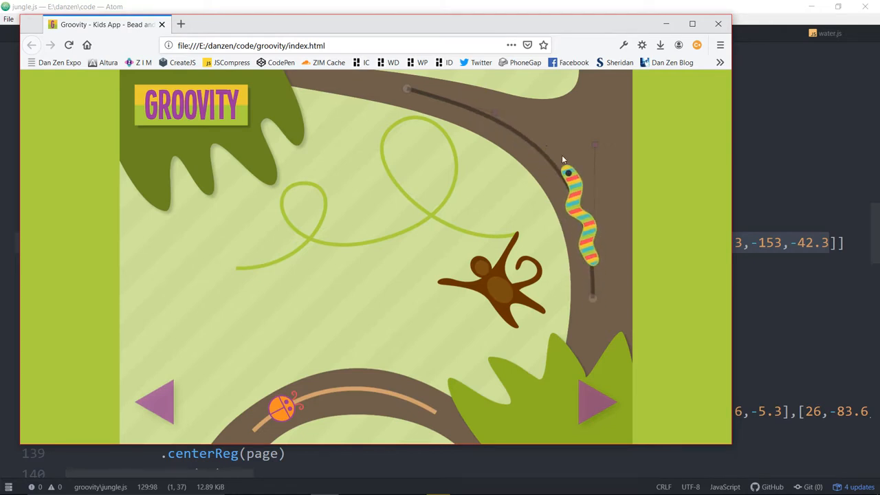
Bend the snake path's curve and handles to fit the brown track's bend, testing the worm's travel
left_click_drag(504, 118, 503, 125)
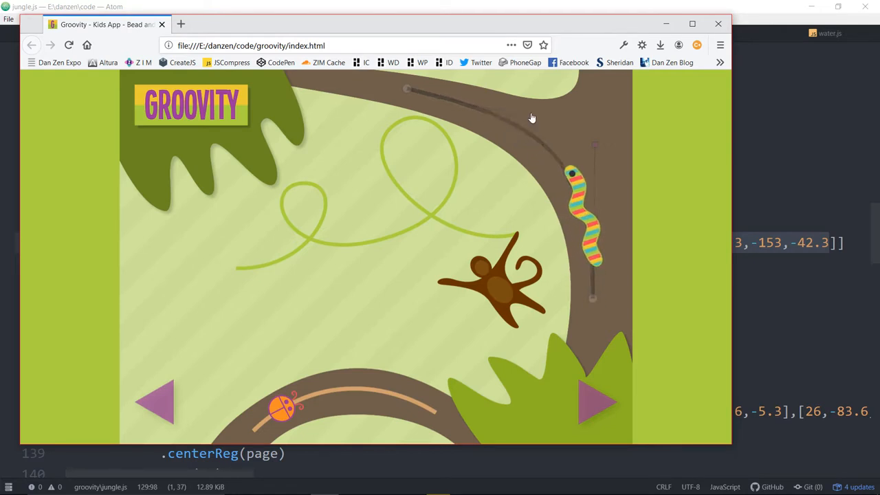
left_click_drag(406, 89, 426, 101)
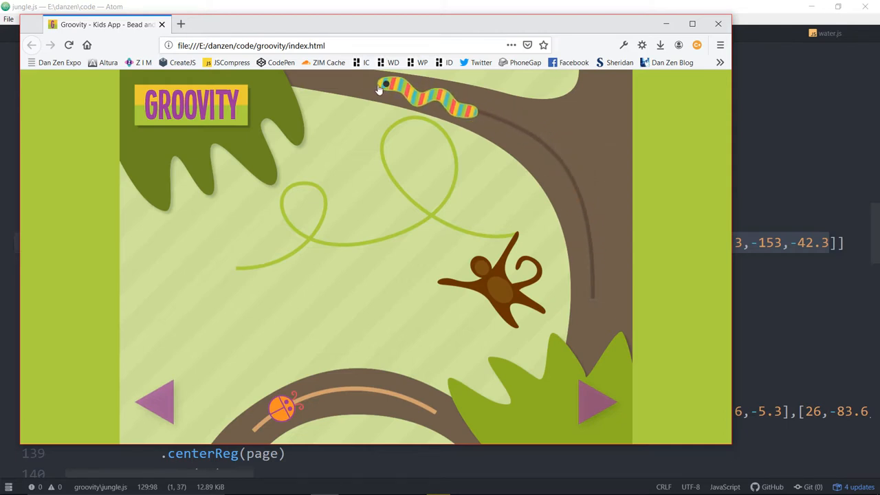
left_click(408, 96)
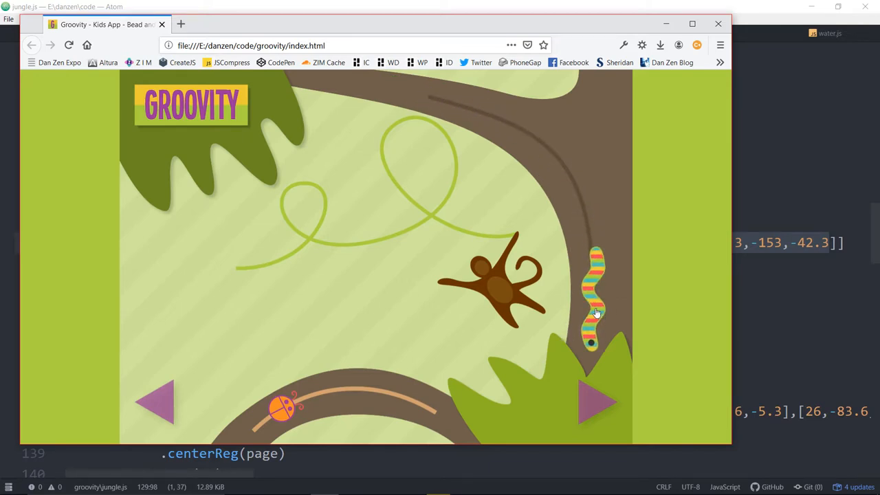
left_click(593, 275)
left_click(540, 126)
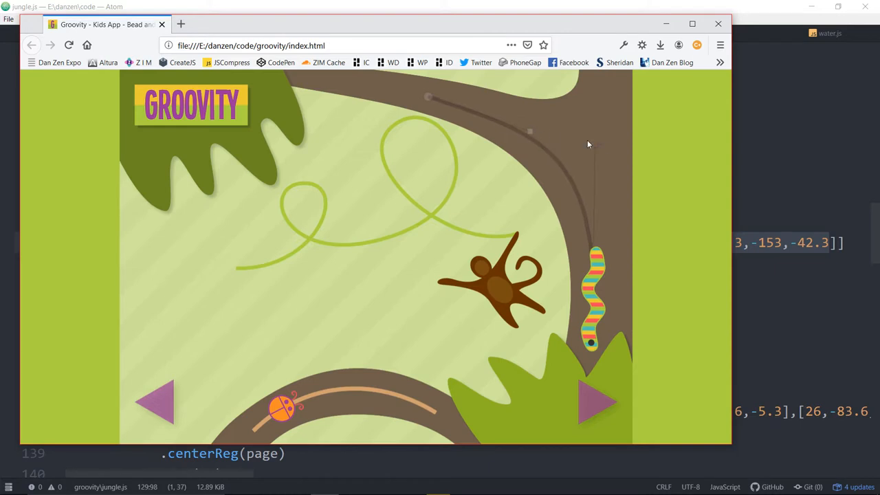
left_click_drag(599, 149, 587, 158)
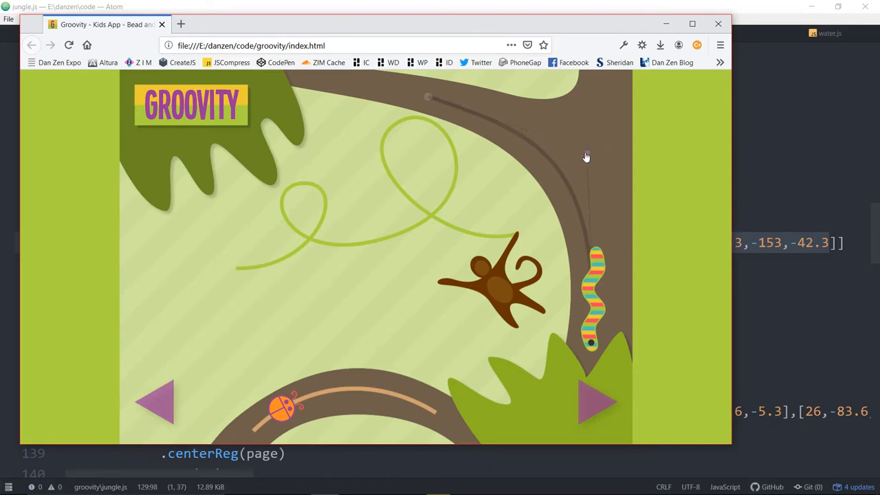
left_click(534, 131)
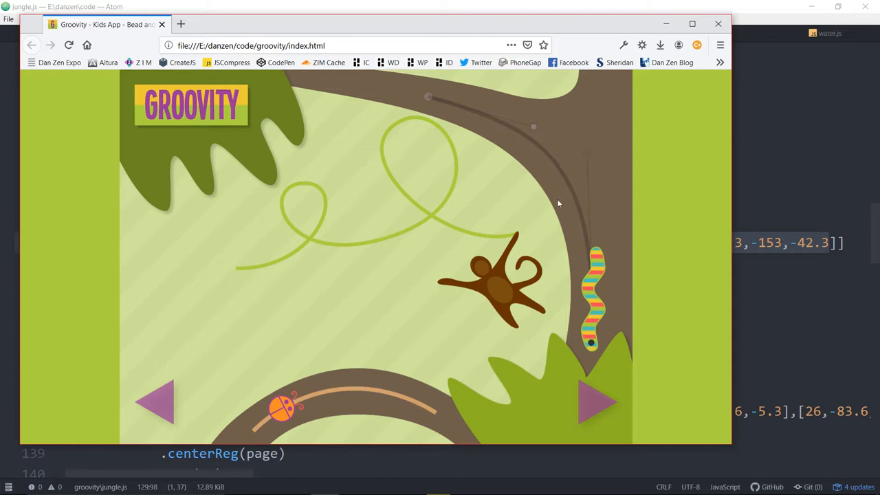
Run the worm up and down the reshaped path and nudge the right-side curve handle upward
left_click(592, 296)
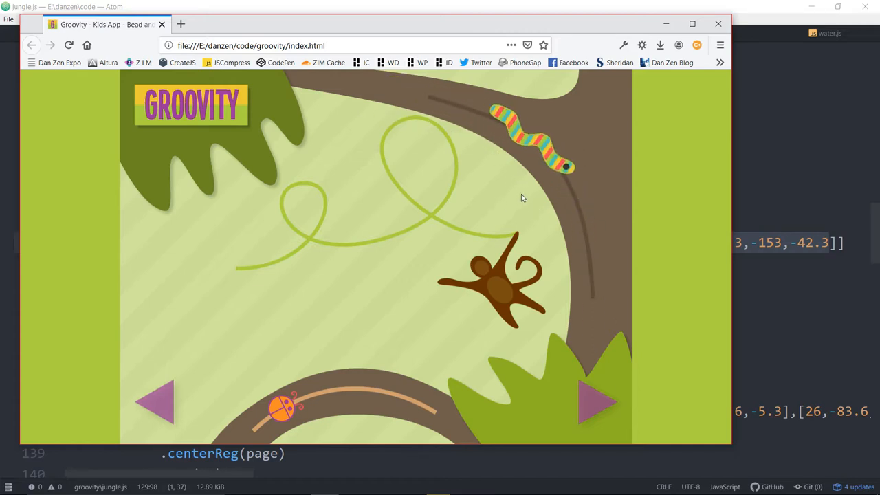
left_click(531, 318)
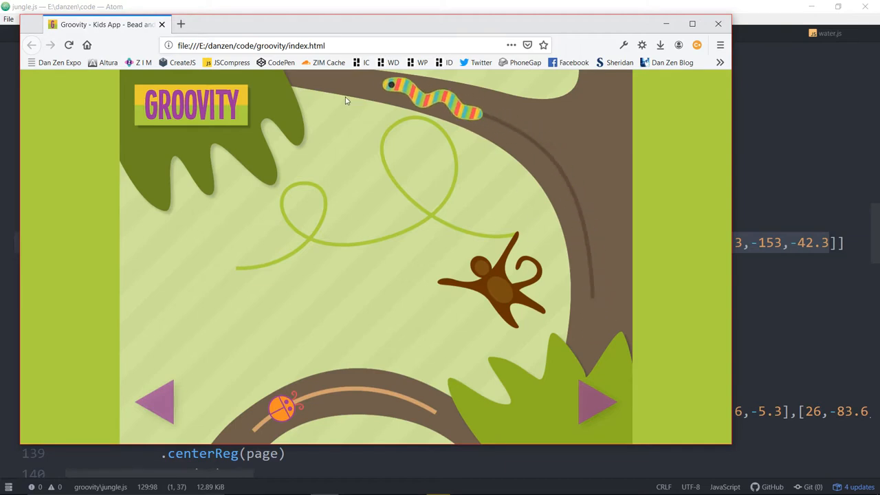
left_click(425, 93)
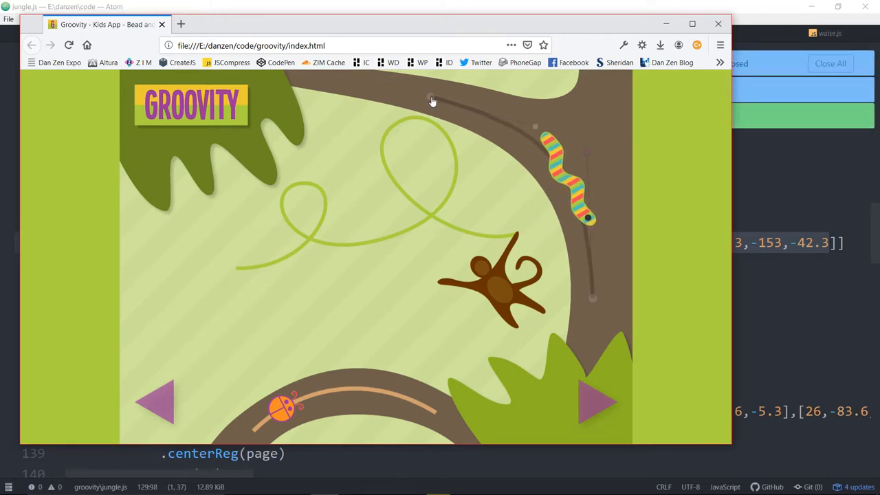
left_click(432, 100)
left_click_drag(550, 165, 386, 98)
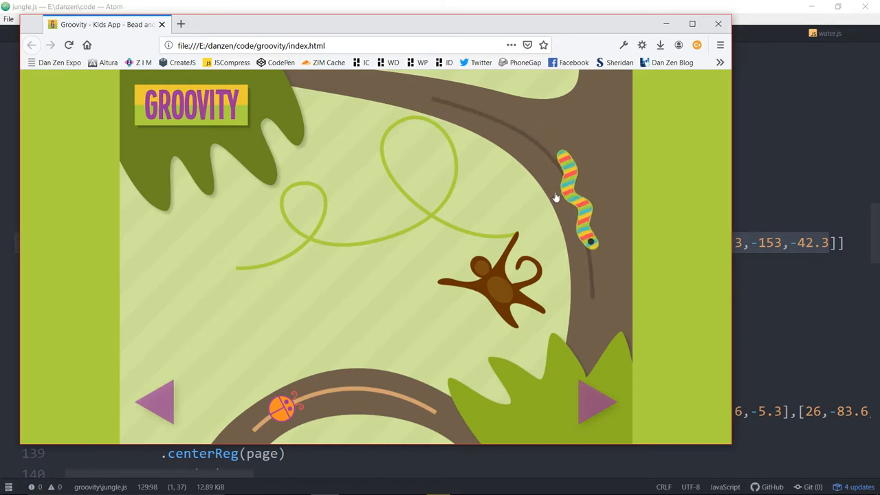
left_click_drag(386, 88, 528, 311)
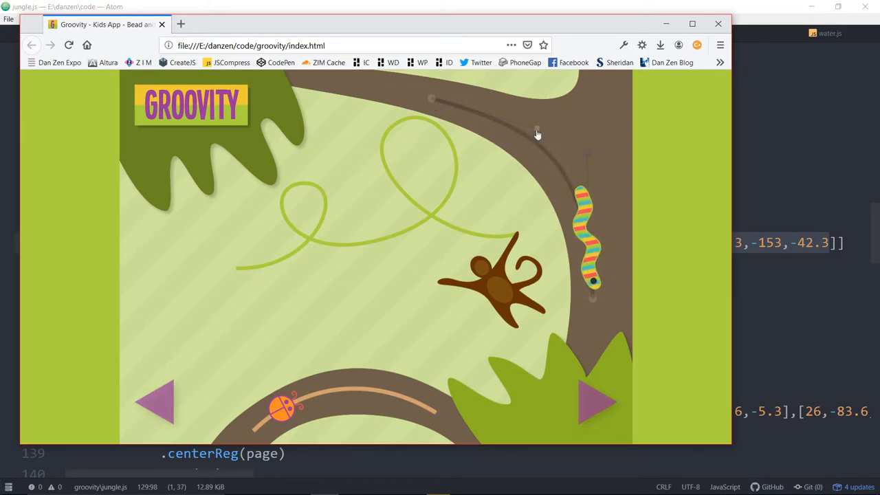
left_click_drag(538, 135, 539, 125)
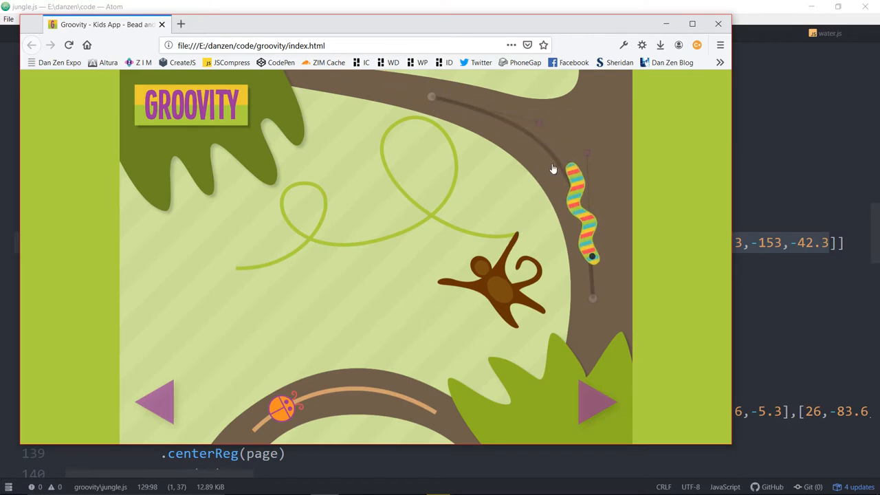
Show the snake path's point coordinates, copy the full coordinate text and close the dialog
left_click(590, 410)
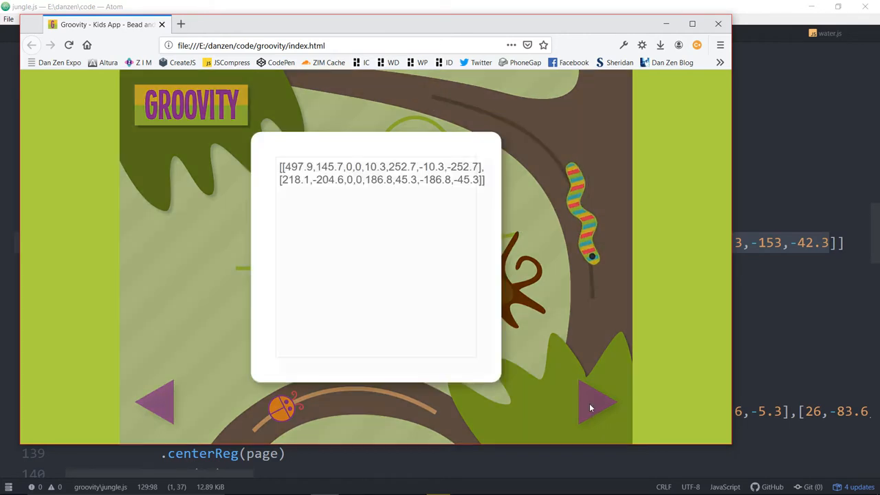
left_click_drag(485, 180, 273, 149)
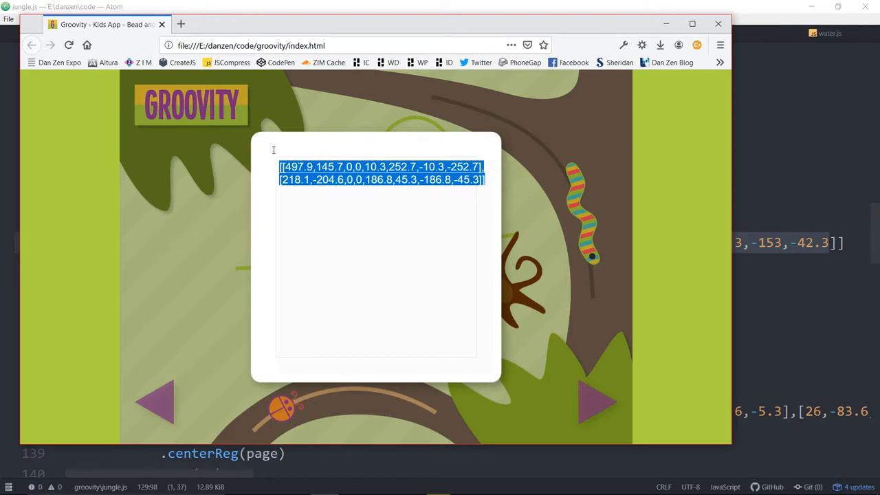
right_click(334, 180)
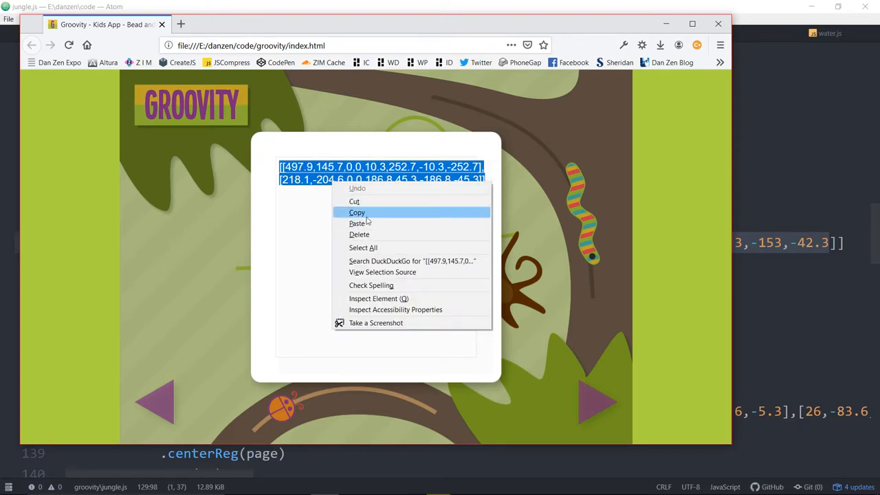
left_click(364, 214)
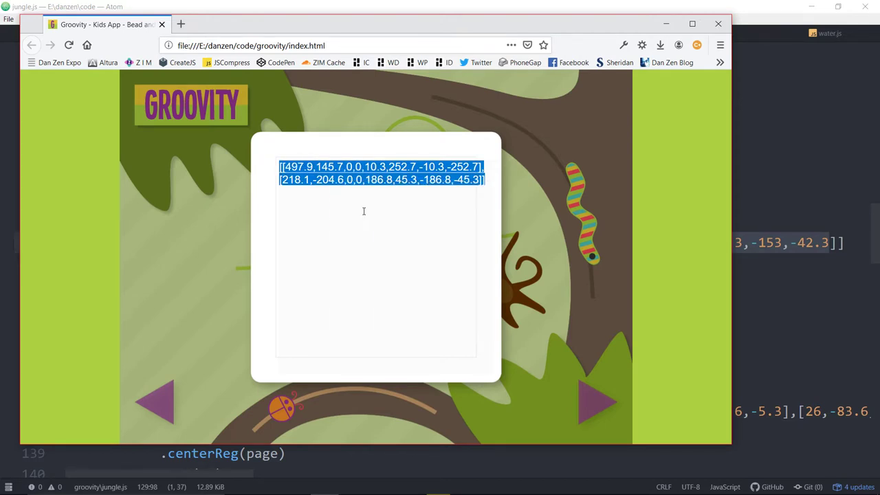
left_click(514, 177)
Paste the new coordinates [[497.9,145.7,0,0,10.3,252.7,... over line 129 and remove " = page.path" from snakePath
key("alt+Tab")
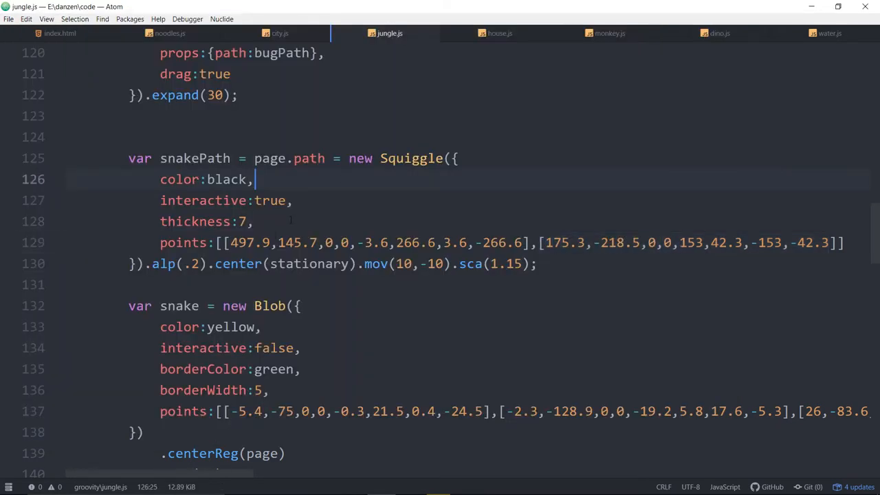
left_click_drag(215, 242, 844, 242)
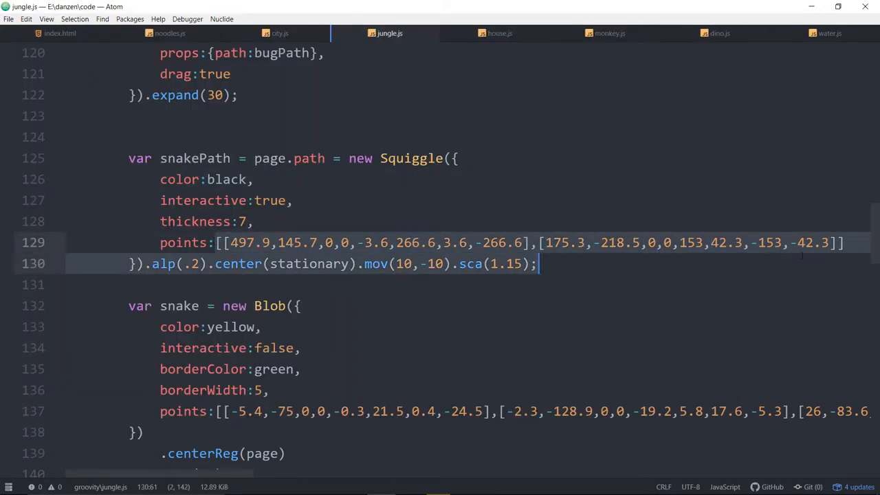
key("ctrl+v")
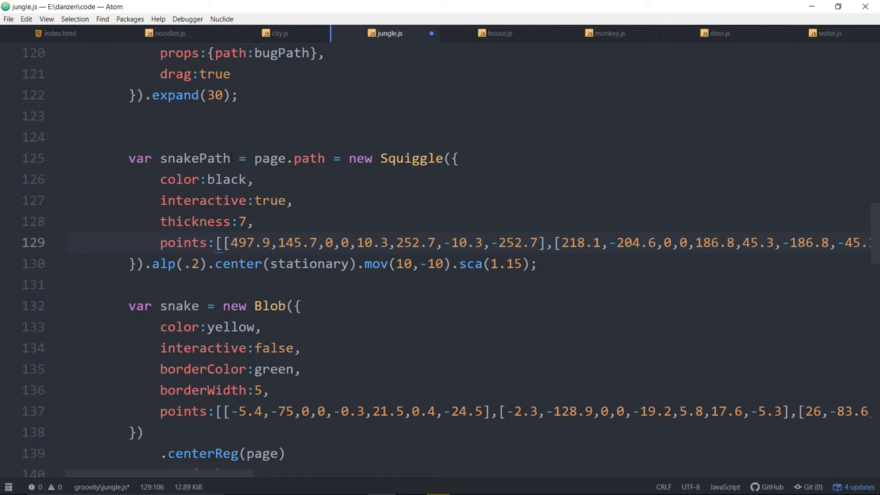
left_click_drag(232, 158, 324, 158)
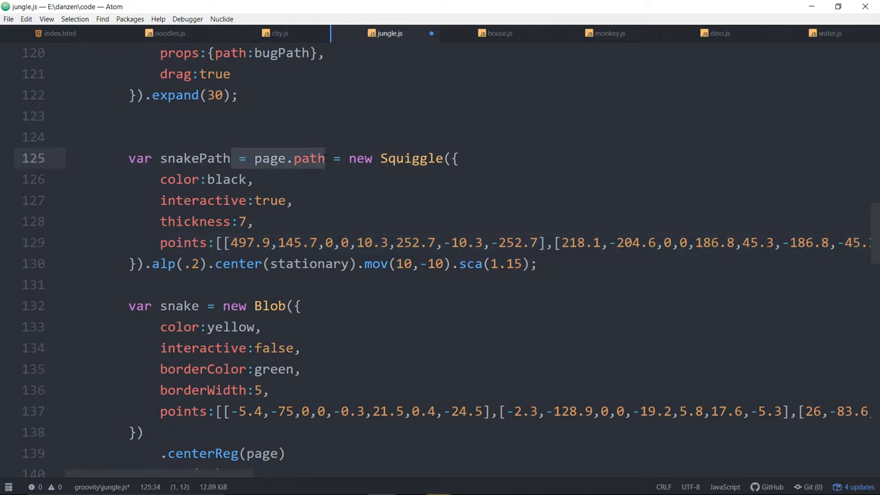
key("BackSpace")
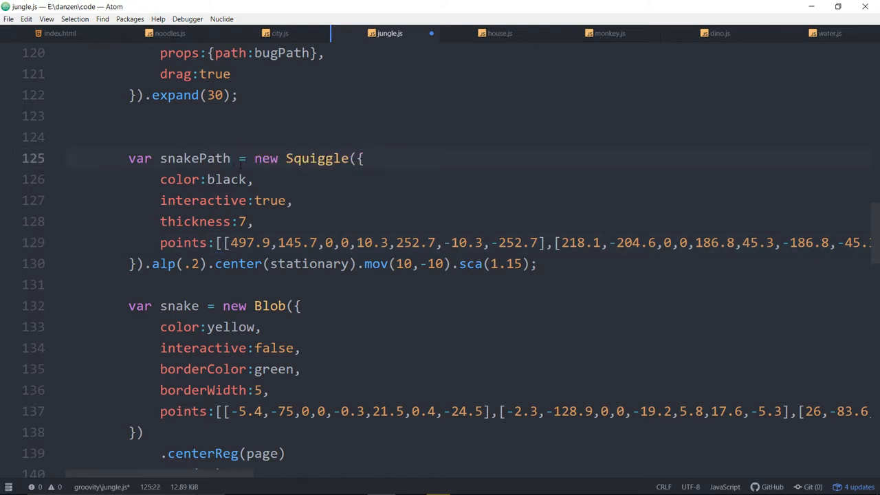
scroll(440, 247, "up", 2)
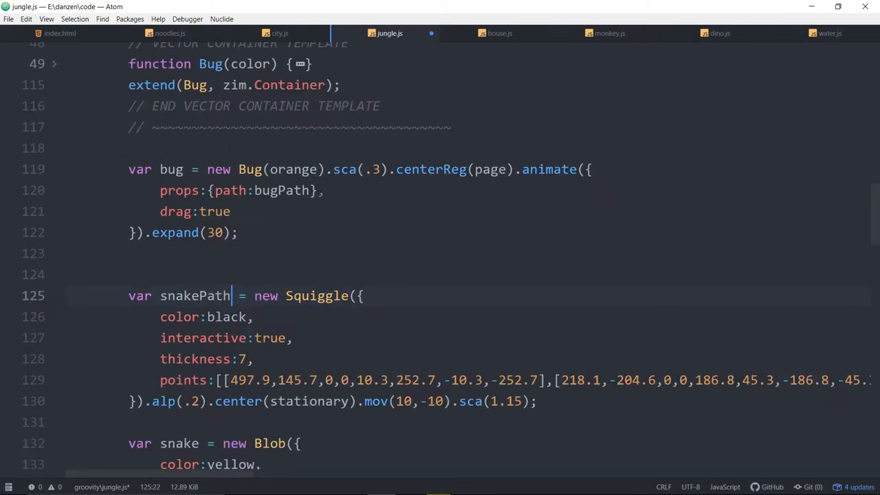
scroll(441, 248, "up", 3)
scroll(440, 248, "up", 3)
scroll(440, 247, "up", 3)
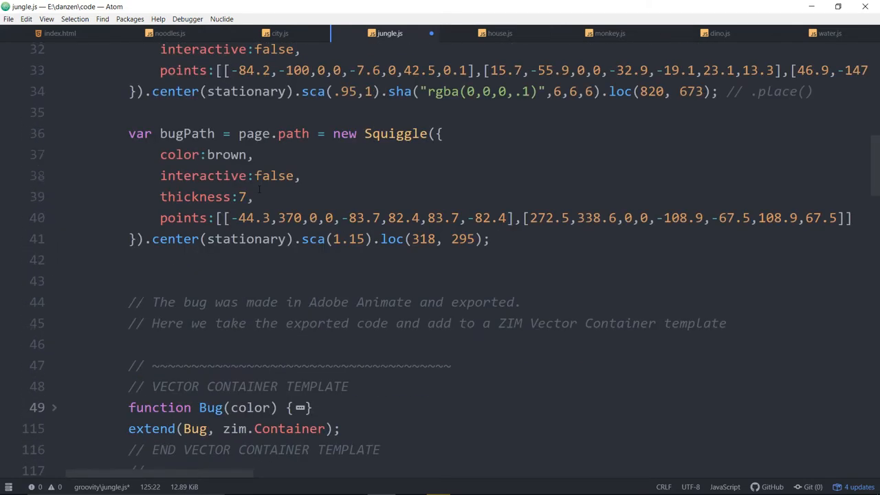
scroll(440, 248, "up", 3)
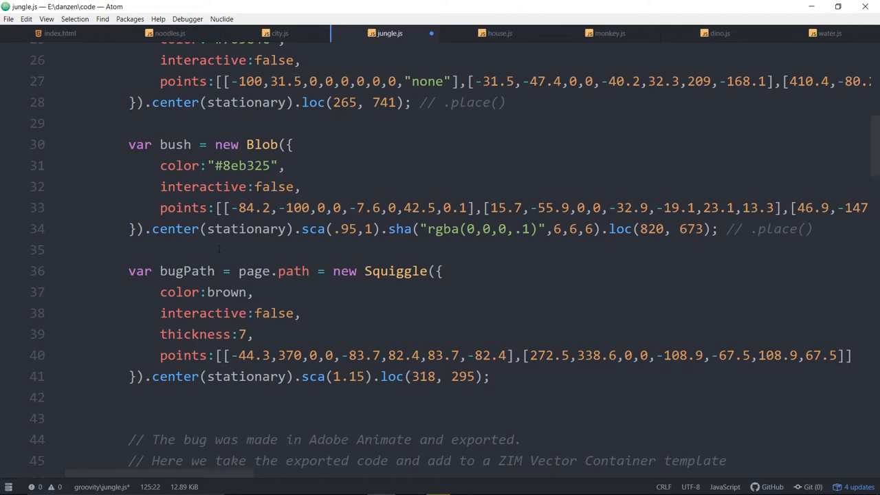
Move the page.path assignment onto the bugPath Squiggle declaration on line 36
left_click_drag(223, 271, 311, 271)
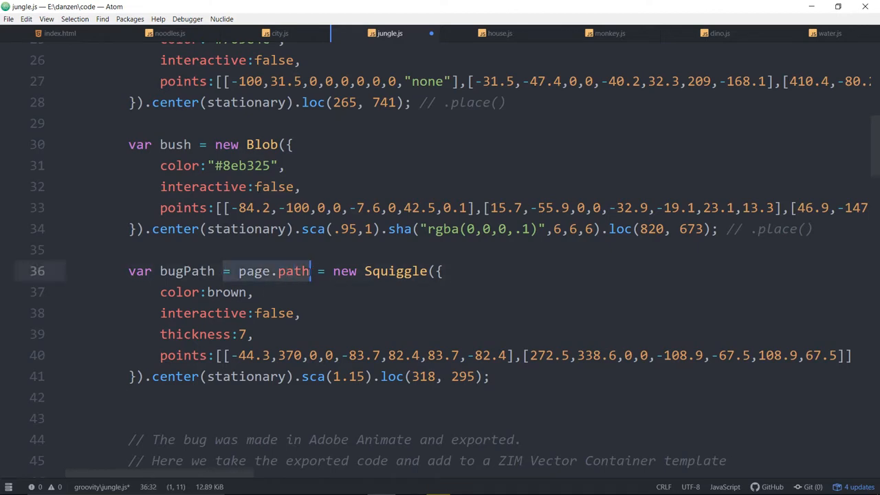
scroll(440, 247, "down", 2)
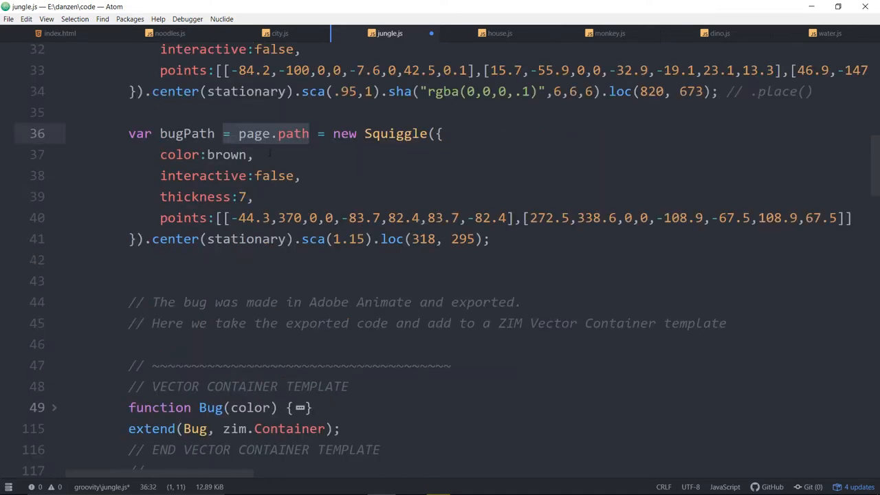
left_click(216, 133)
left_click_drag(216, 134, 311, 133)
left_click(319, 133)
left_click_drag(311, 133, 216, 133)
scroll(332, 207, "down", 10)
scroll(332, 207, "down", 5)
Set the snake path's interactive back to false and the bug path's interactive to true
double_click(270, 269)
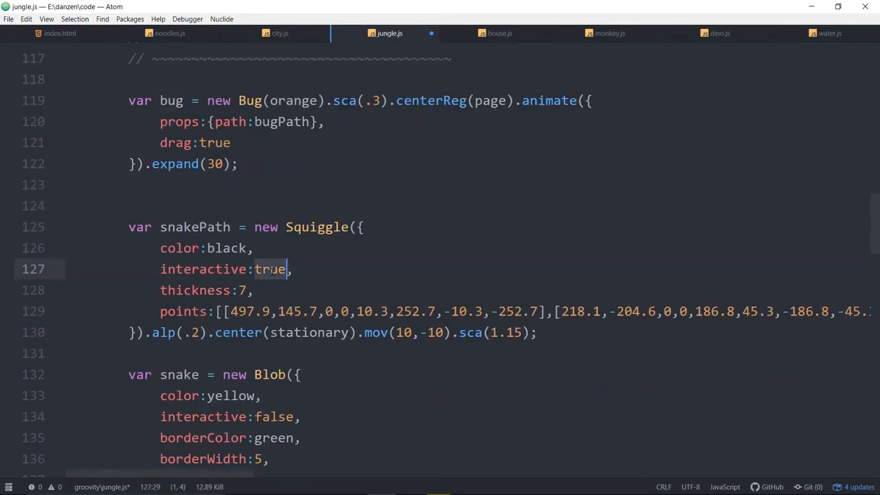
type("false")
key("Escape")
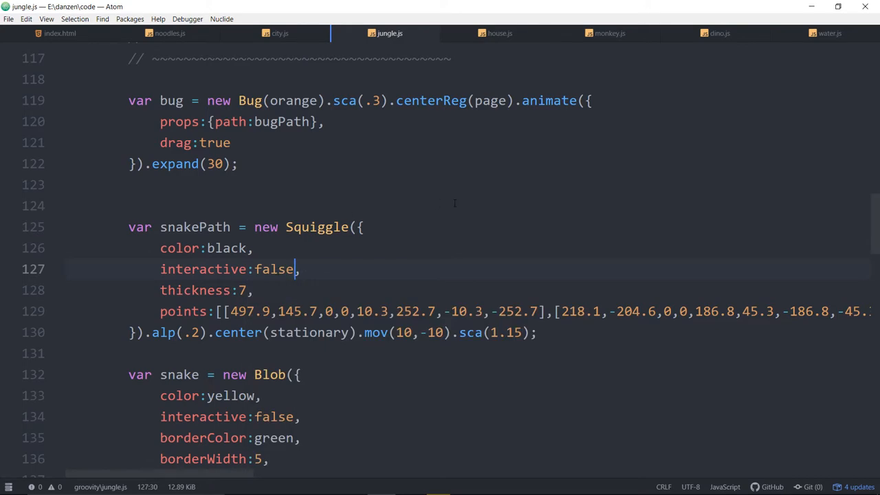
scroll(454, 204, "up", 10)
scroll(454, 204, "up", 5)
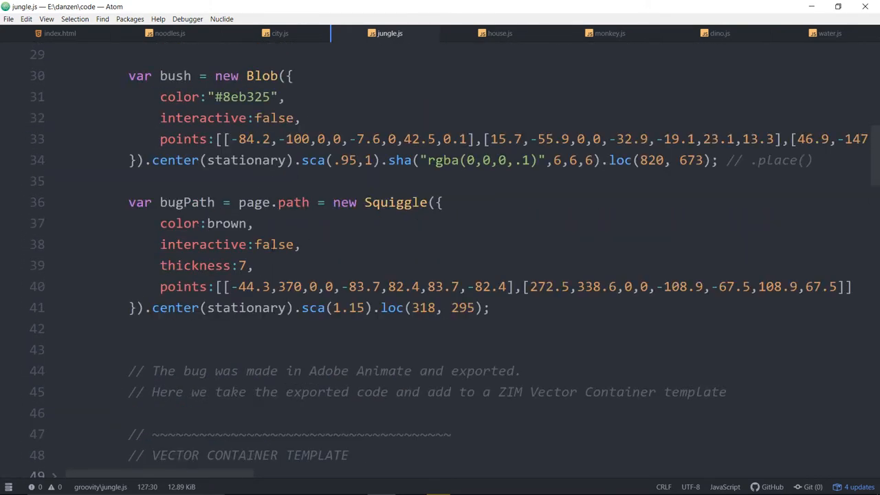
double_click(274, 244)
type("true")
key("Escape")
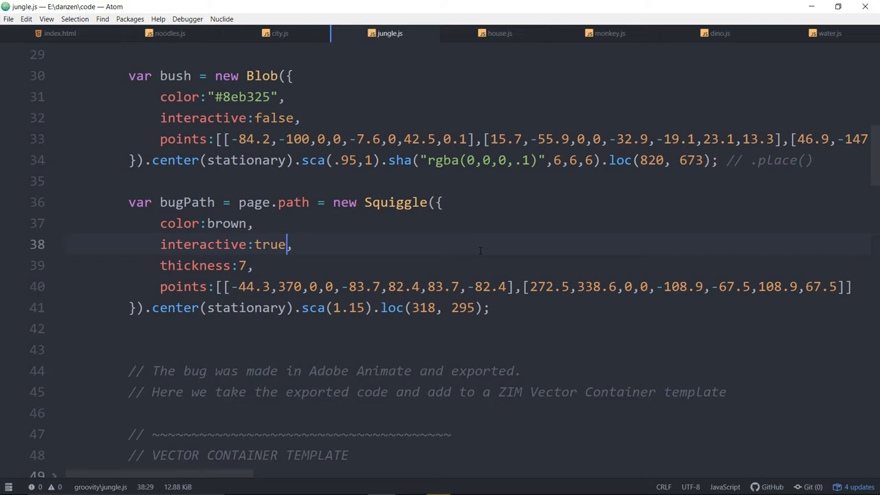
key("Up")
key("Up")
key("Down")
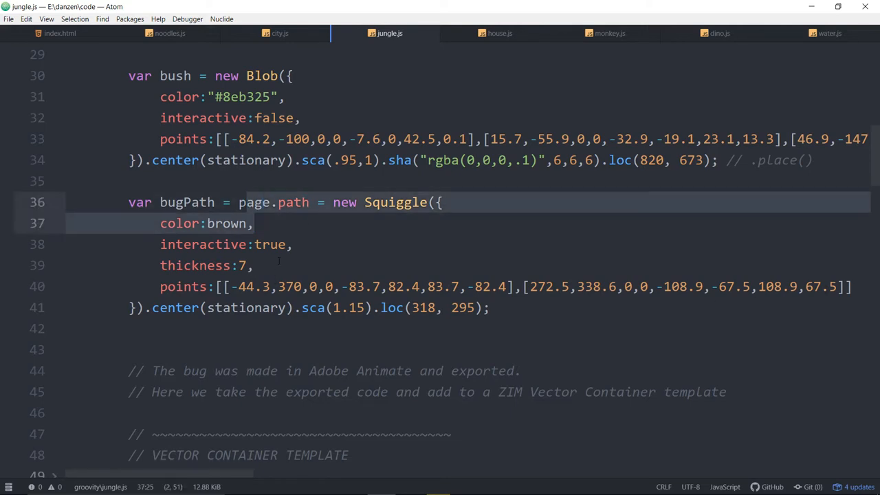
key("Down")
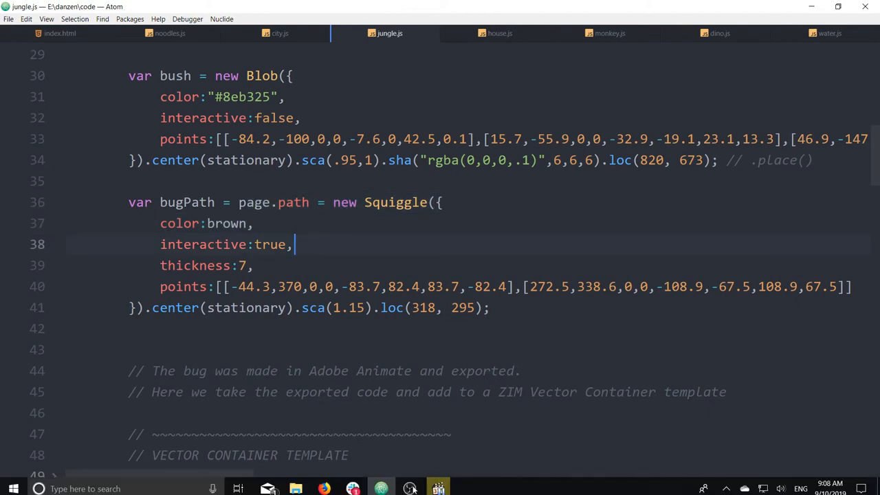
Reload Groovity, return to the jungle scene and start reshaping the bug path's curve
left_click(324, 483)
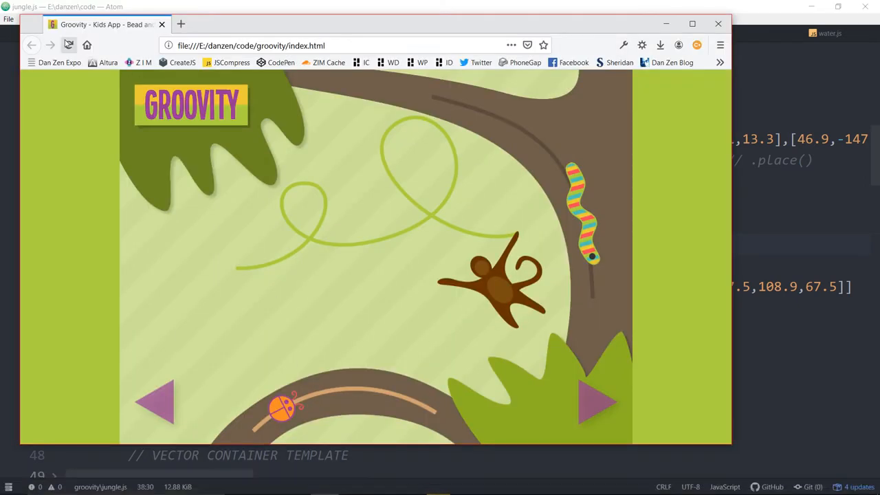
key("F5")
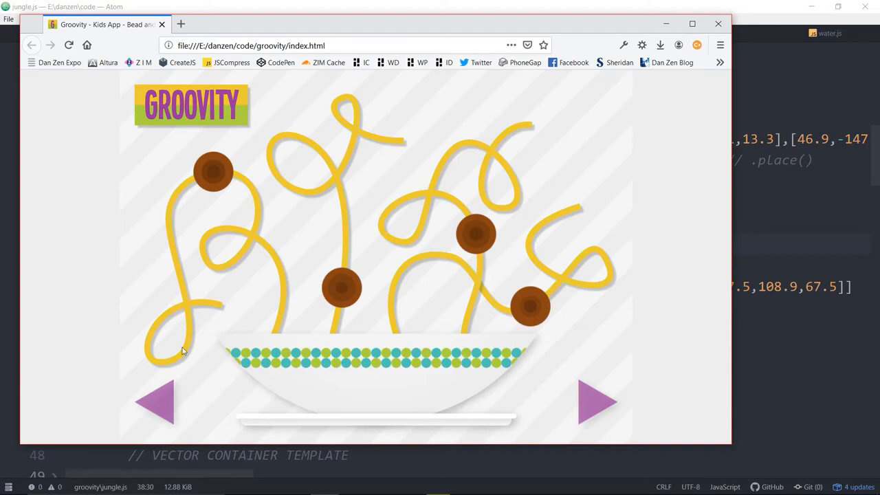
left_click(161, 409)
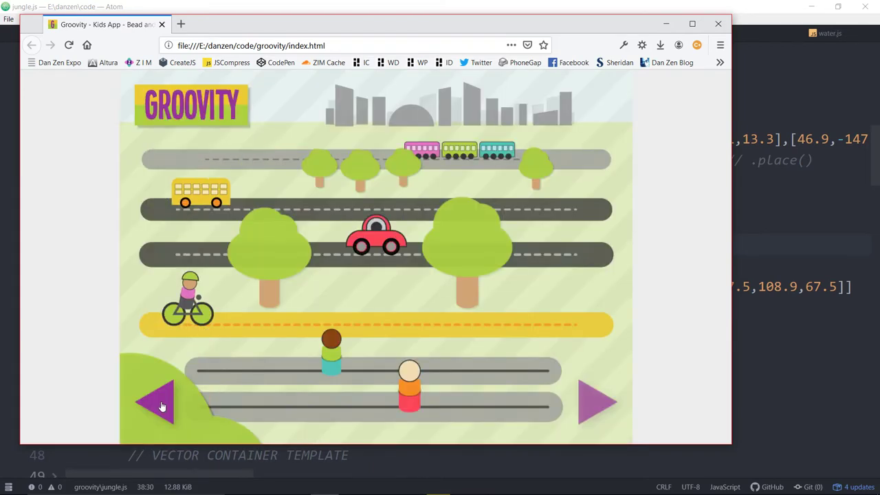
left_click(161, 408)
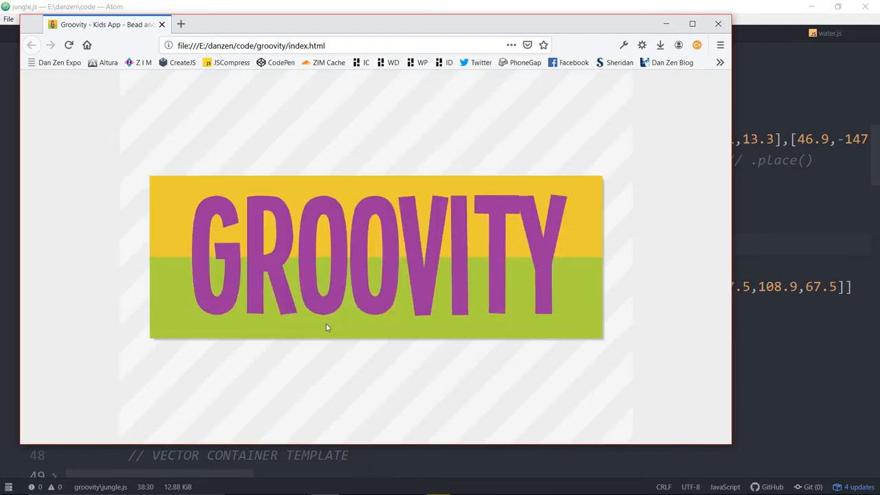
left_click(333, 404)
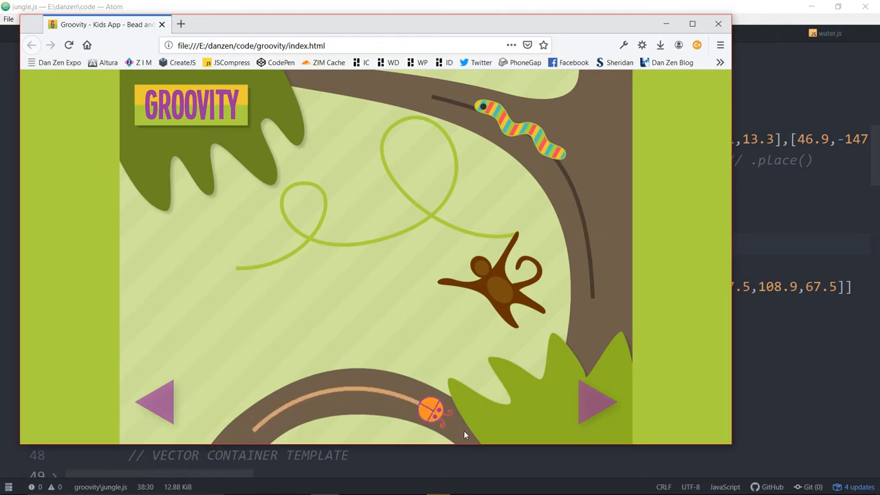
left_click(308, 404)
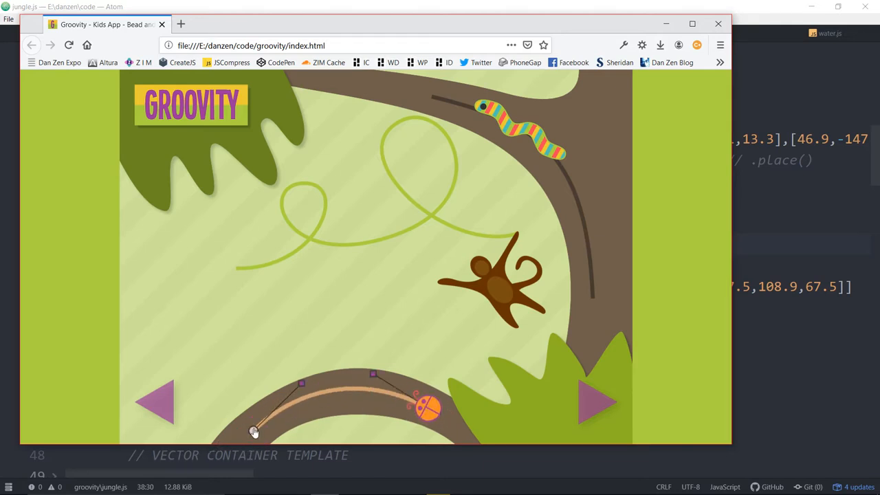
mouse_move(309, 402)
left_mouse_down()
mouse_move(299, 396)
mouse_move(305, 386)
left_mouse_up()
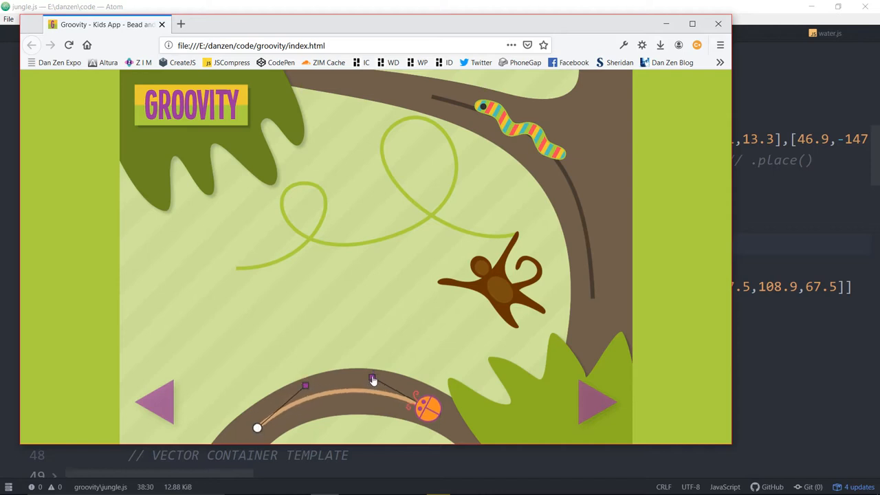
left_click(406, 352)
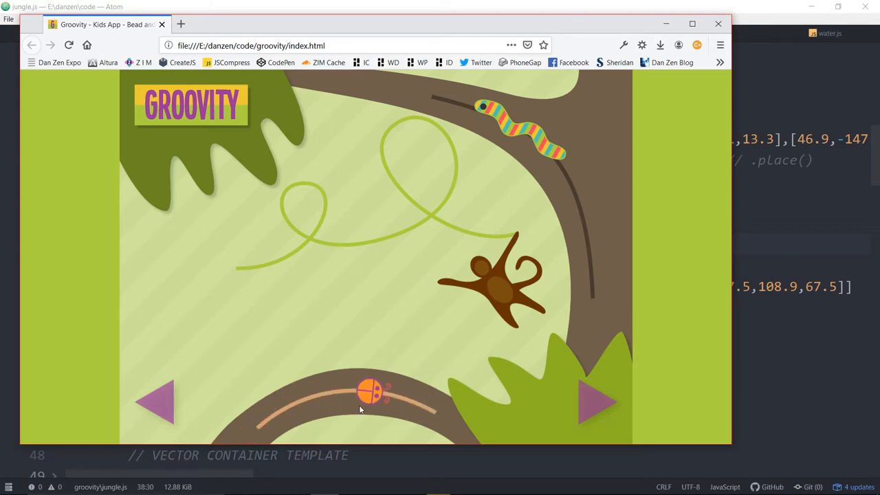
Raise the bug path's left end and lower its curve control to fit the brown arc, sliding the bug to the left end
left_click(258, 430)
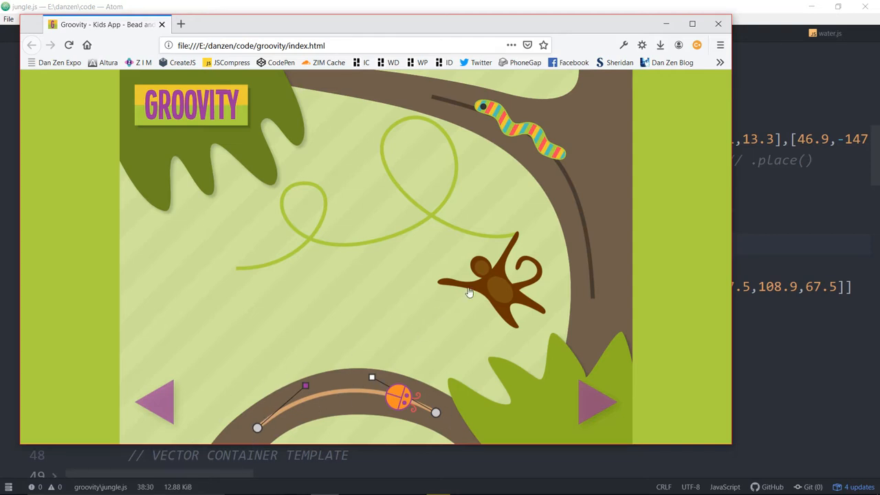
left_click_drag(502, 288, 357, 299)
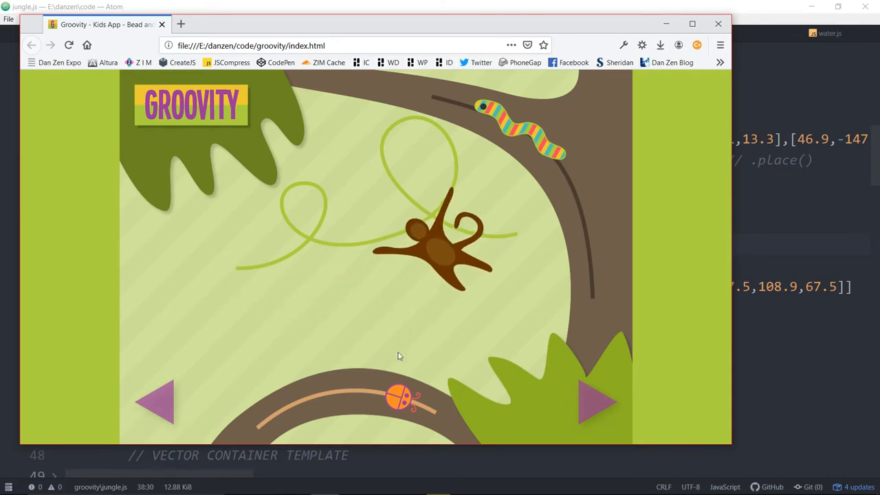
left_click(261, 426)
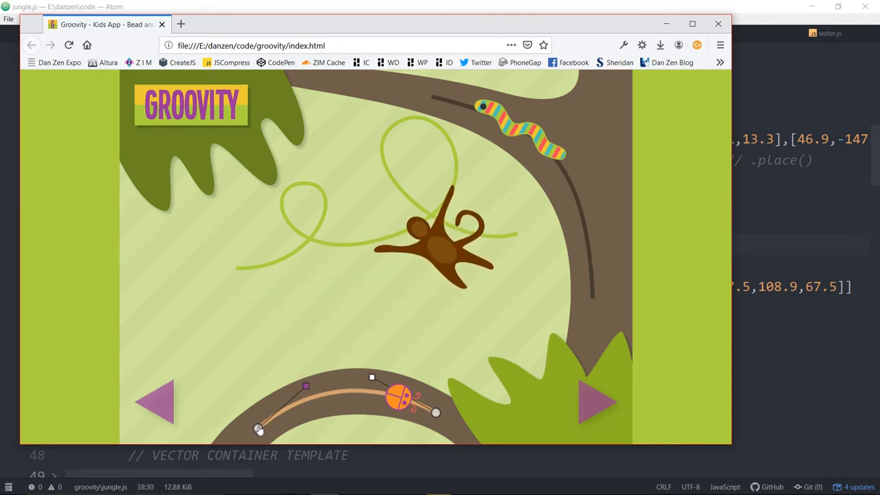
left_click_drag(258, 429, 261, 424)
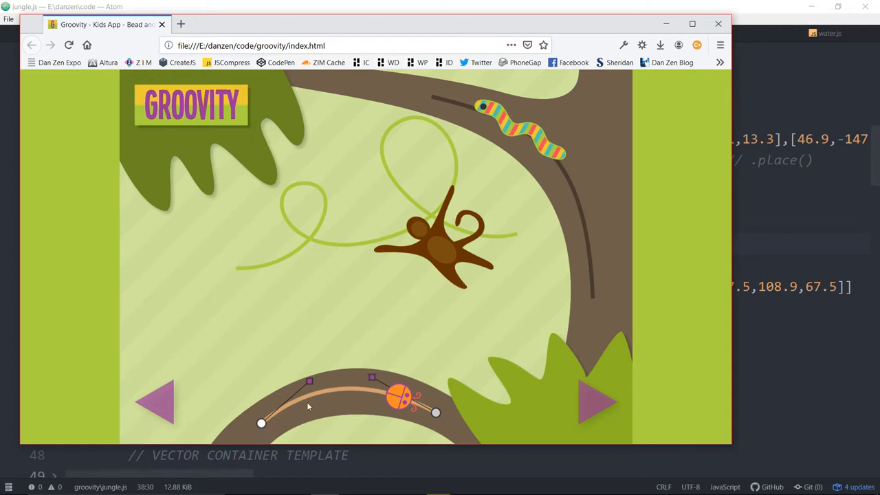
left_click_drag(309, 380, 310, 389)
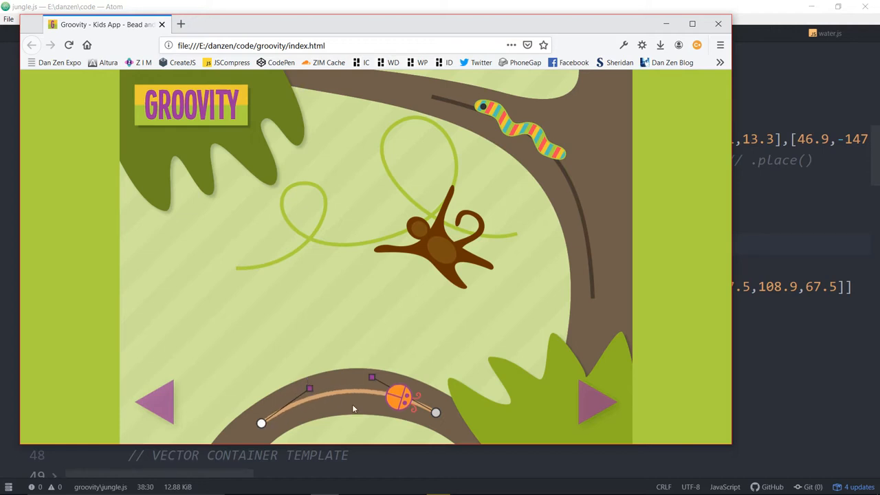
left_click_drag(402, 401, 263, 421)
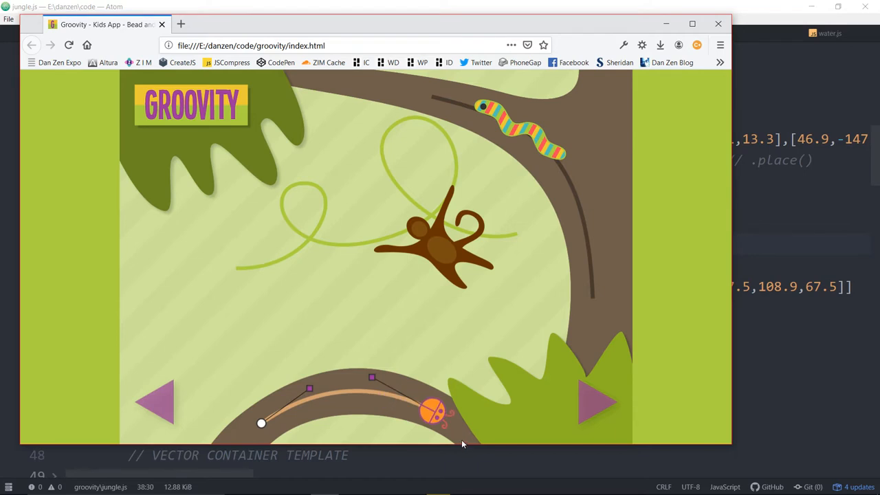
Show the bug path's point coordinates, select the text, close the popup and return to Atom
left_click(598, 403)
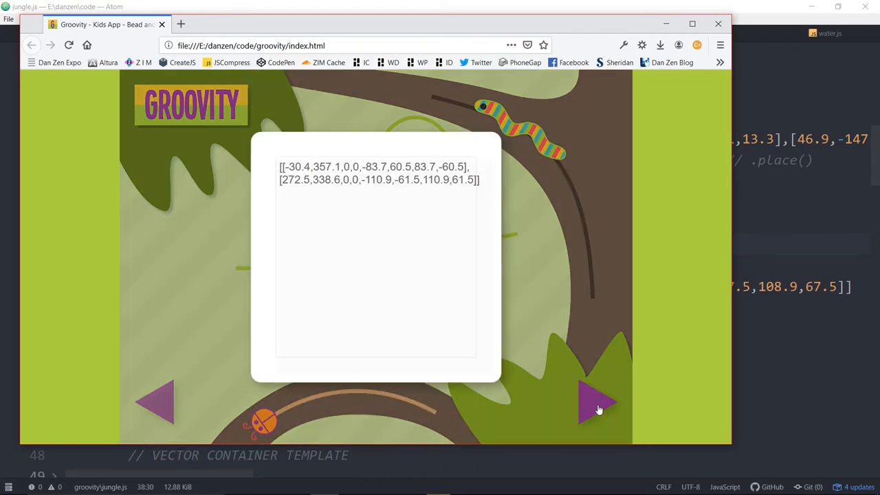
left_click_drag(484, 181, 243, 165)
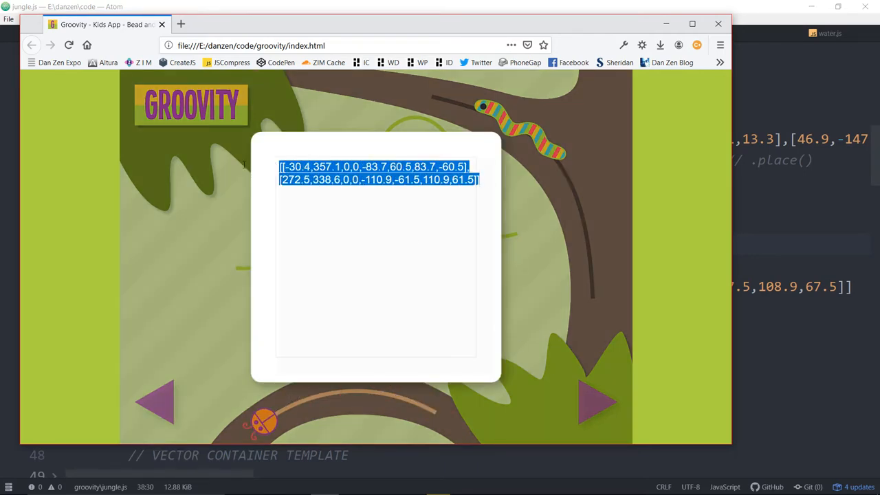
left_click(539, 211)
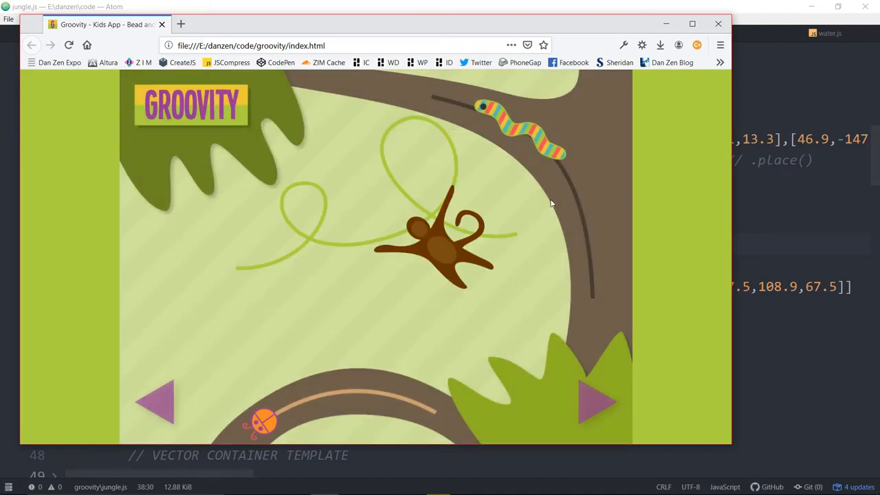
left_click(775, 195)
Paste the new bug path coordinates over the old point values on line 40 and check the pasted line
left_click(218, 286)
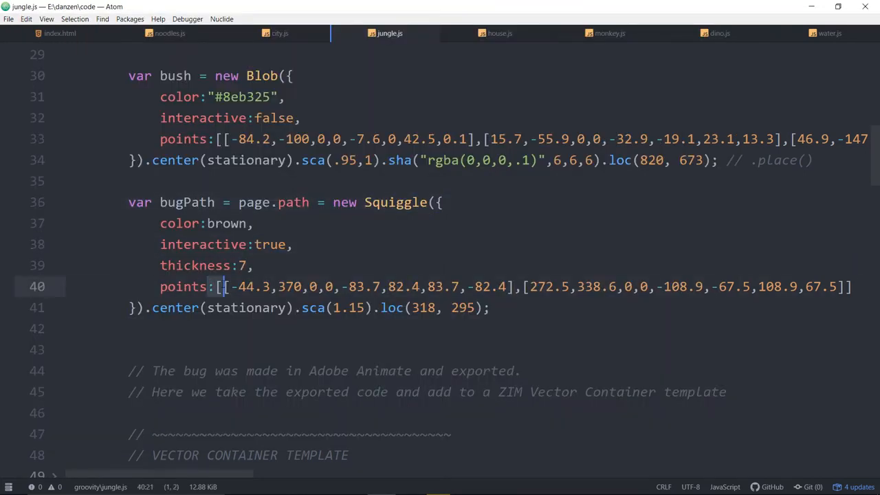
left_click_drag(218, 287, 853, 286)
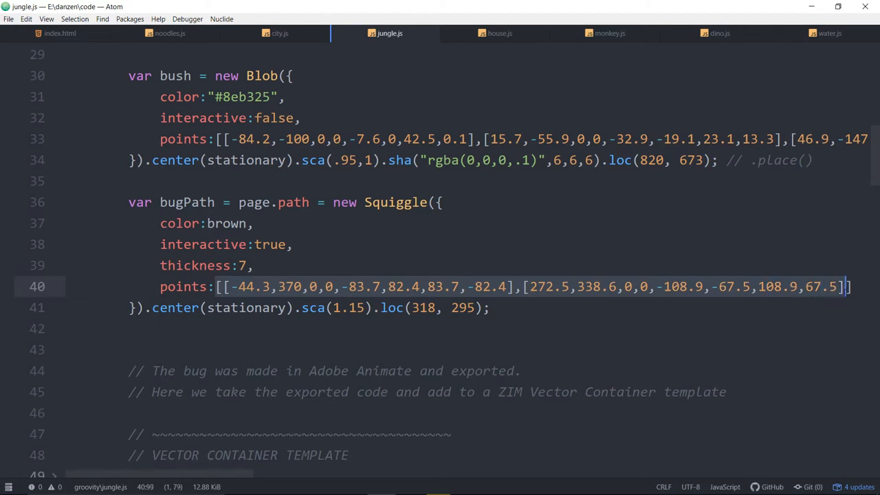
type("[[-30.4,357.1,0,0,-83.7,60.5,83.7,-60.5],[272.5,338.6,0,0,-110.9,-61.5,110.9,61.5]]")
scroll(440, 276, "left", 5)
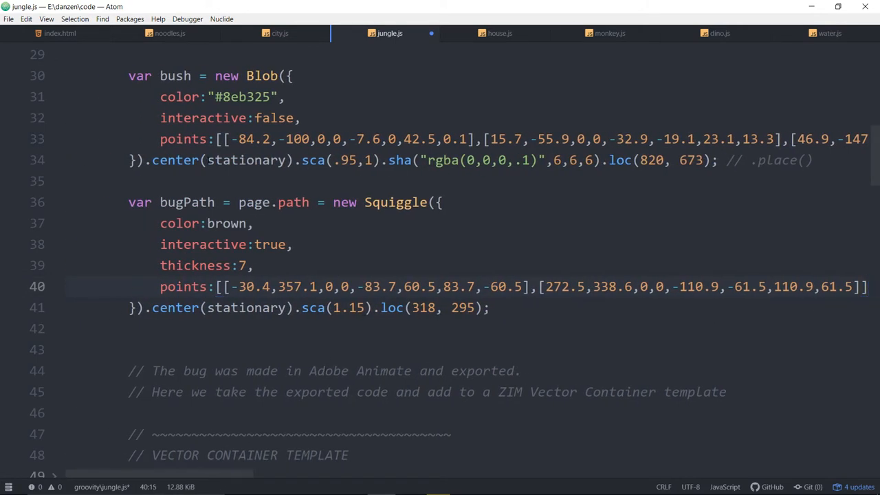
left_click(202, 139)
left_click(255, 266)
key("shift+Left")
scroll(440, 275, "right", 5)
left_click(694, 287)
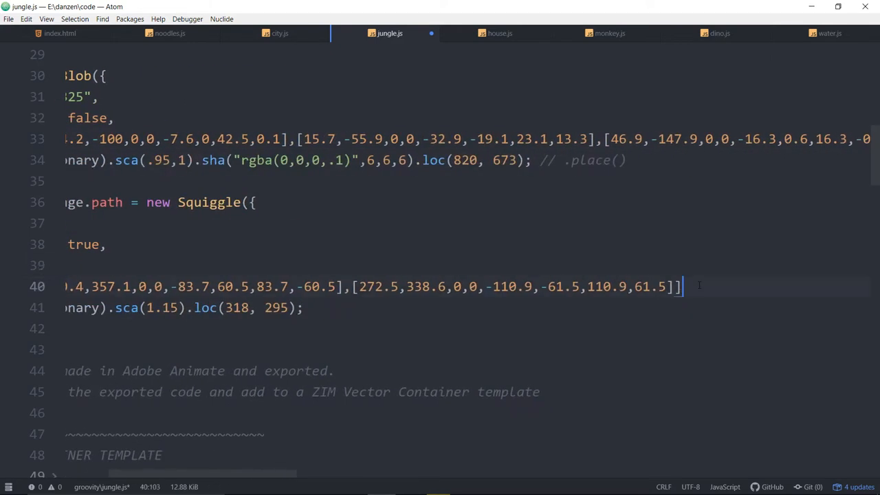
scroll(440, 275, "left", 5)
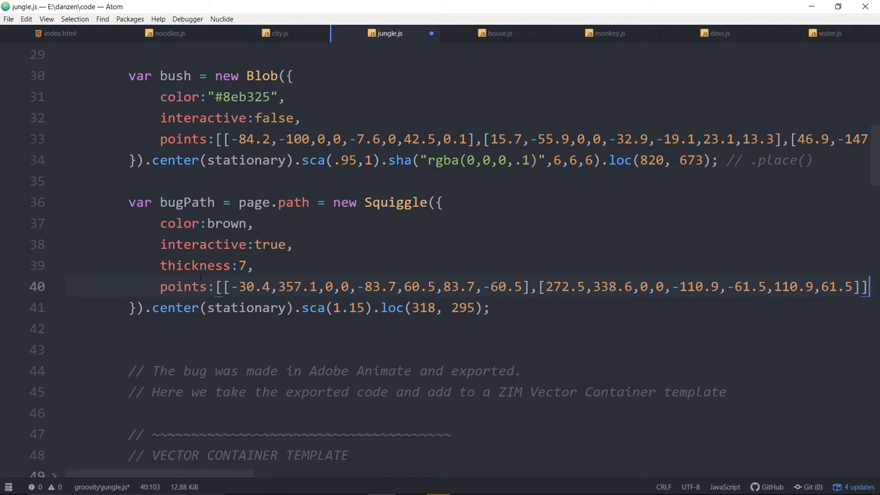
Review the bugPath Squiggle's property lines and select true on the interactive line to make it false
left_click(452, 203)
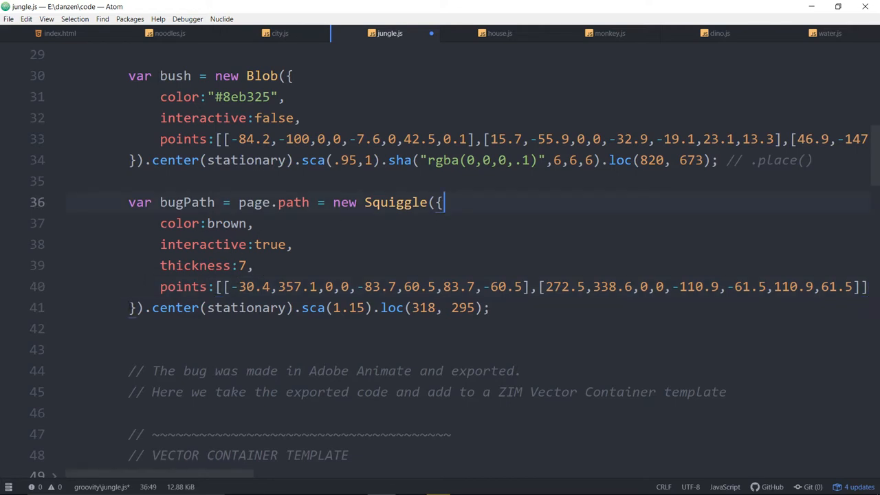
left_click(187, 224)
left_click(177, 266)
left_click(183, 287)
left_click(184, 267)
left_click(177, 245)
left_click(177, 223)
left_click(296, 269)
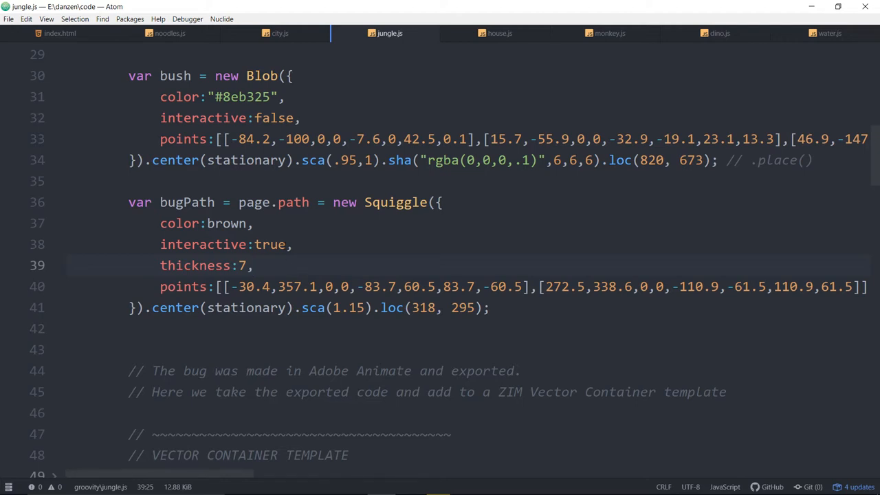
double_click(270, 244)
type("false")
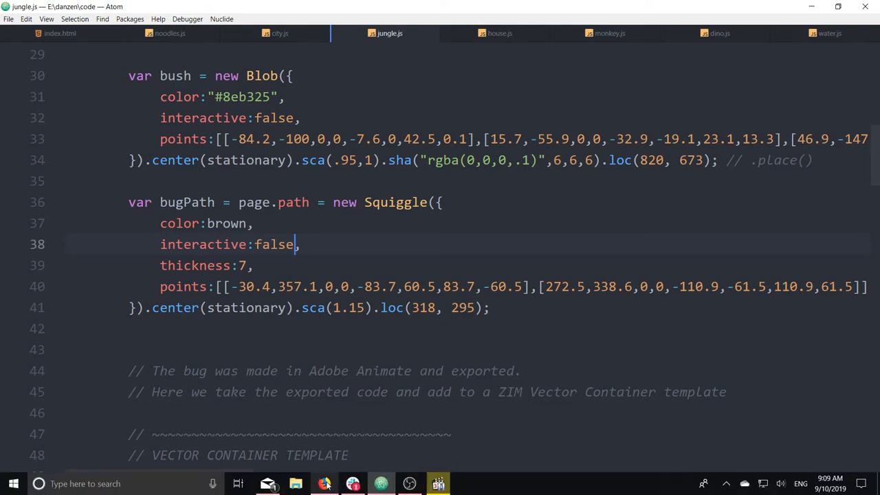
Reload Groovity, page back to the jungle and slide the bug and snake along their corrected paths
left_click(324, 483)
key("F5")
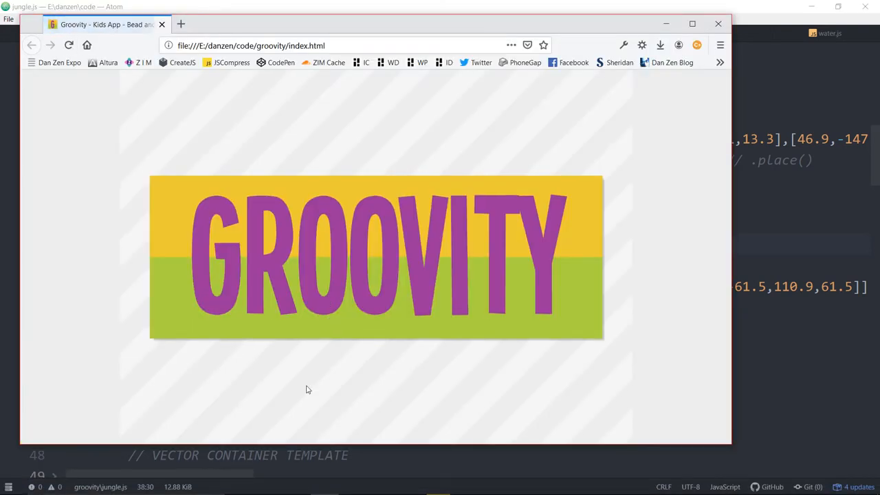
left_click(173, 405)
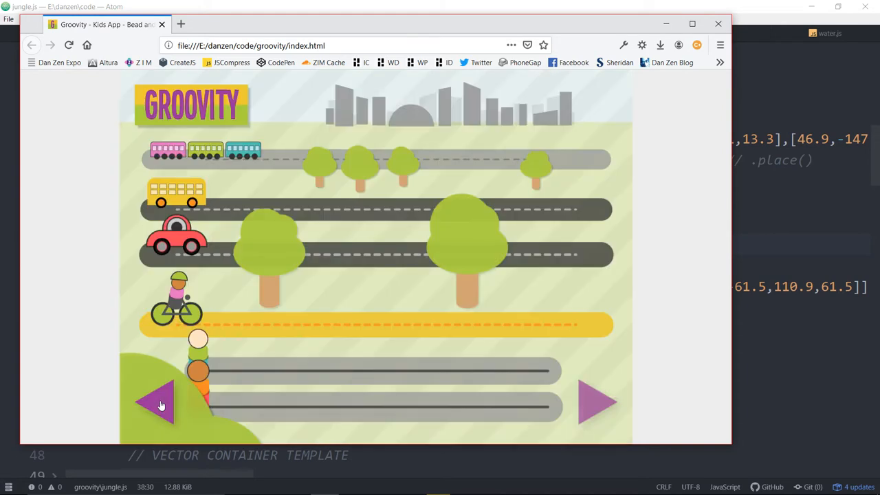
left_click(160, 404)
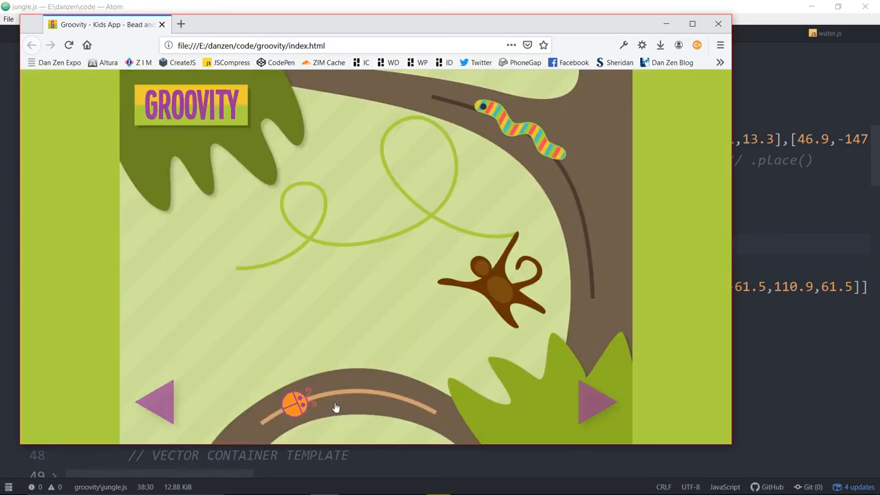
left_click_drag(292, 405, 440, 412)
left_click_drag(279, 412, 440, 412)
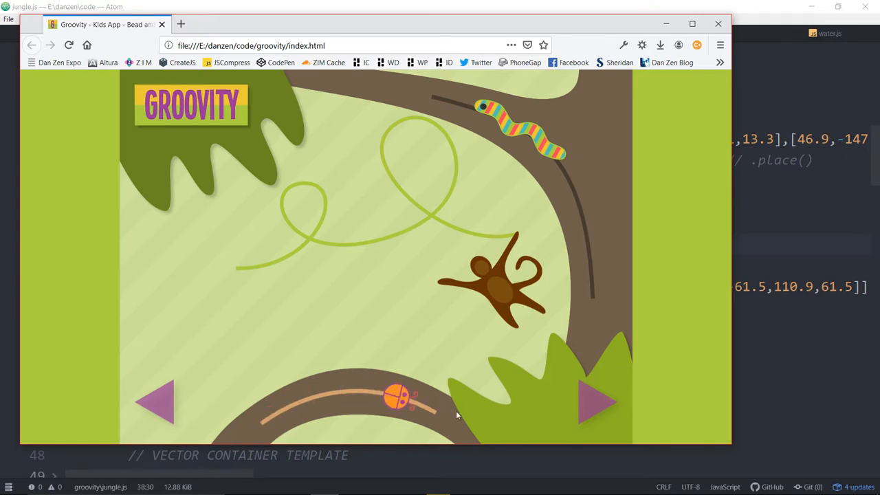
left_click_drag(545, 139, 588, 288)
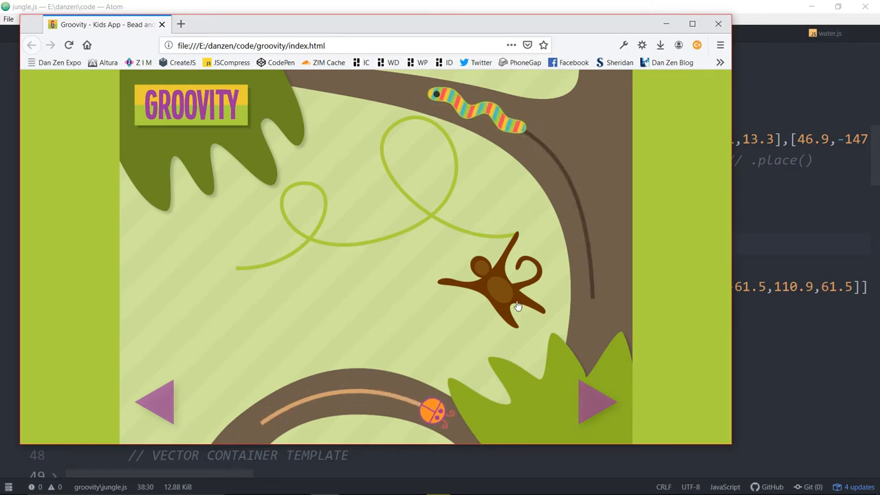
Drag the monkey up, across and back along its path to test it
left_click_drag(516, 305, 435, 112)
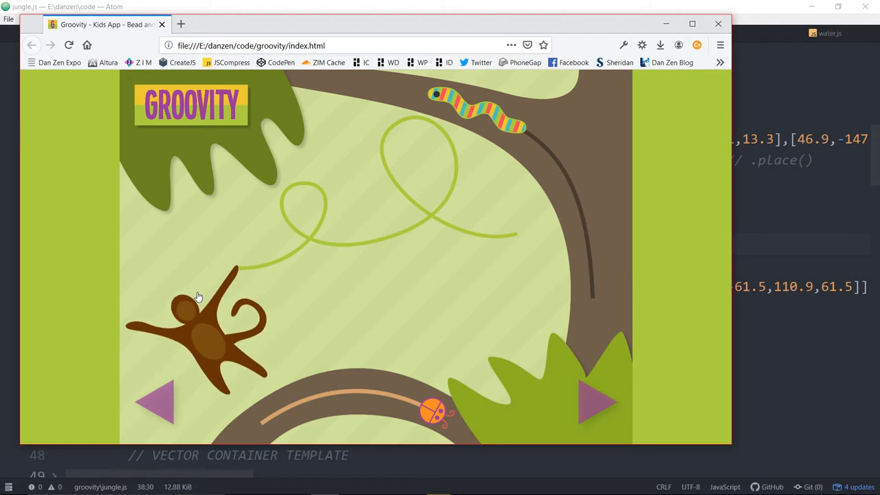
left_click_drag(222, 306, 265, 307)
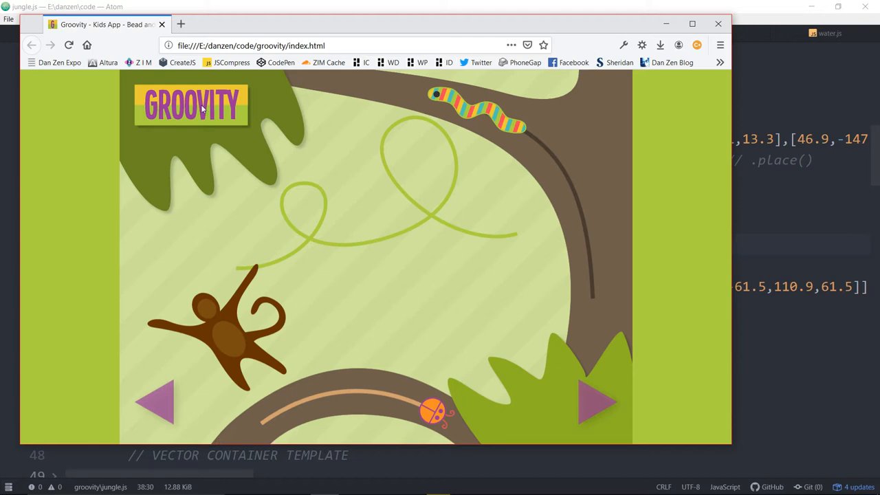
left_click(237, 340)
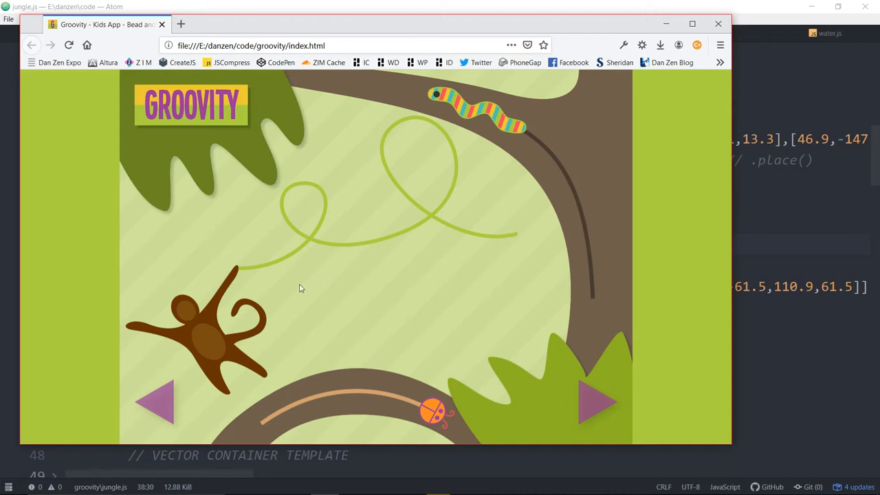
left_click_drag(208, 340, 243, 273)
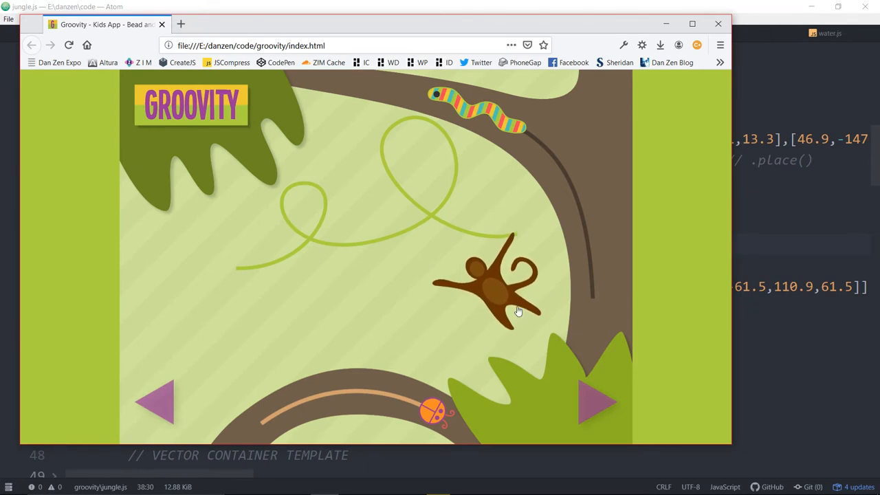
left_click_drag(519, 312, 463, 314)
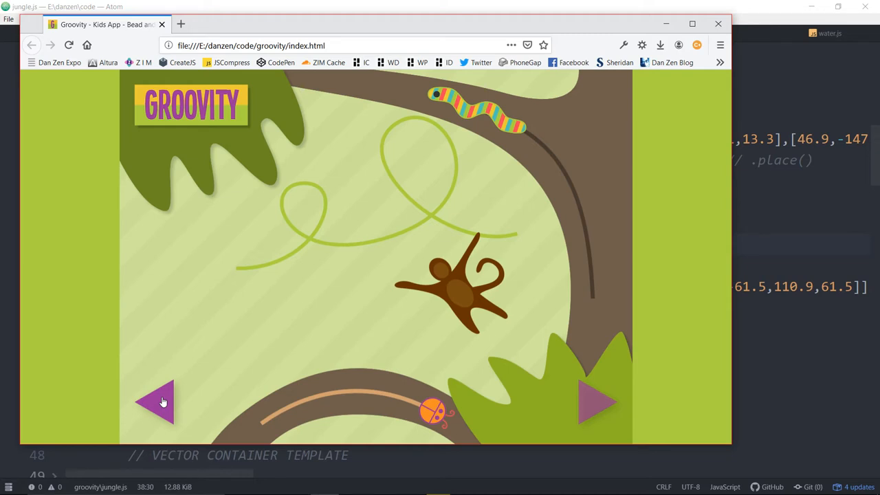
Step back to the dinosaur page, slide its bugs along the outline, then continue back through underwater to space
left_click(163, 402)
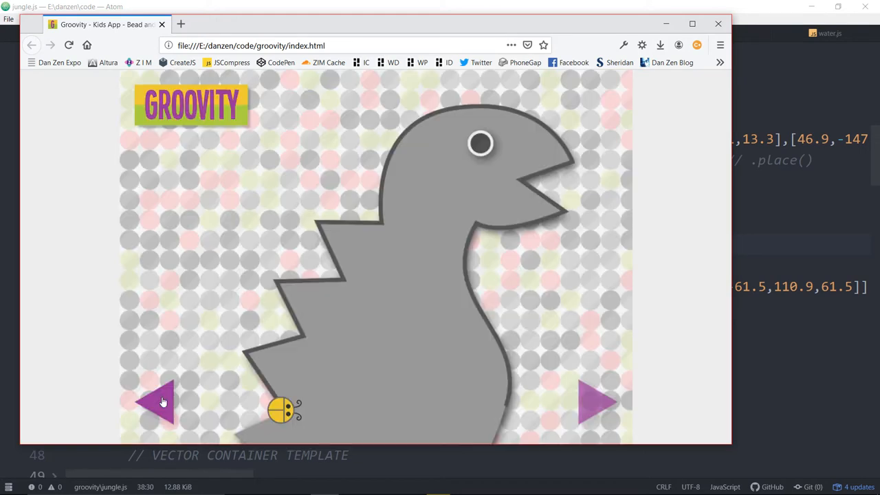
left_click_drag(279, 344, 267, 427)
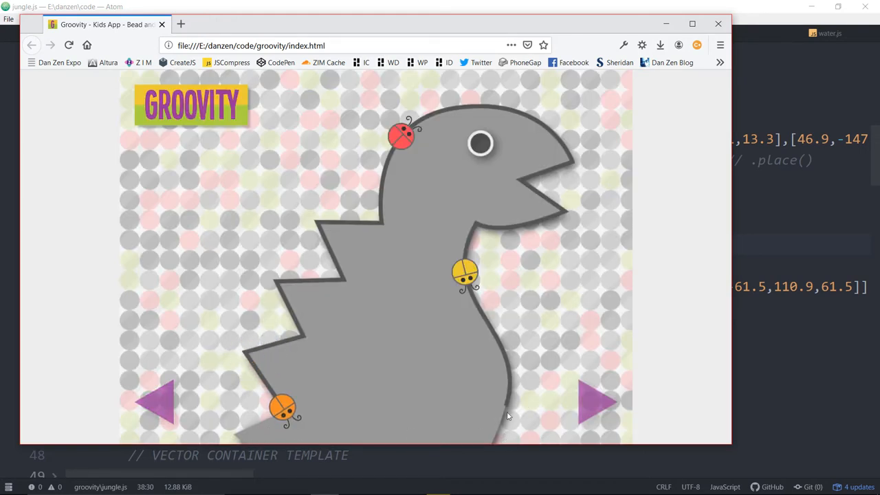
left_click_drag(466, 275, 513, 298)
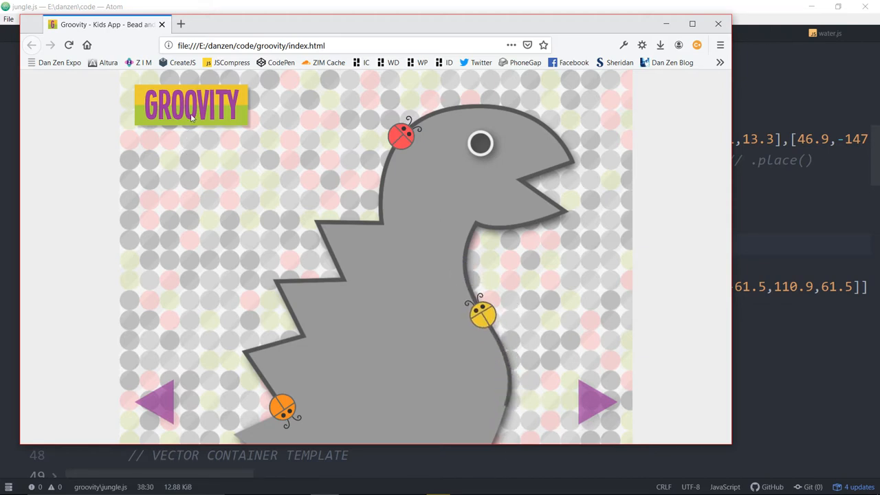
left_click(156, 403)
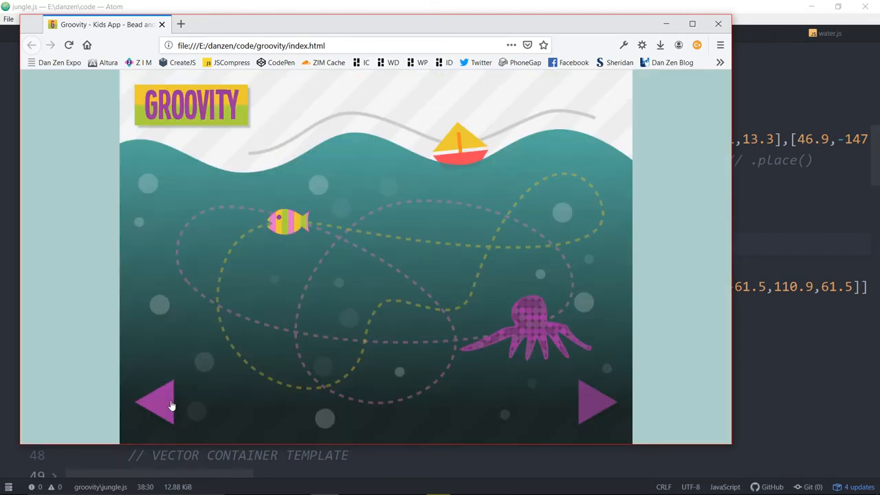
left_click(172, 406)
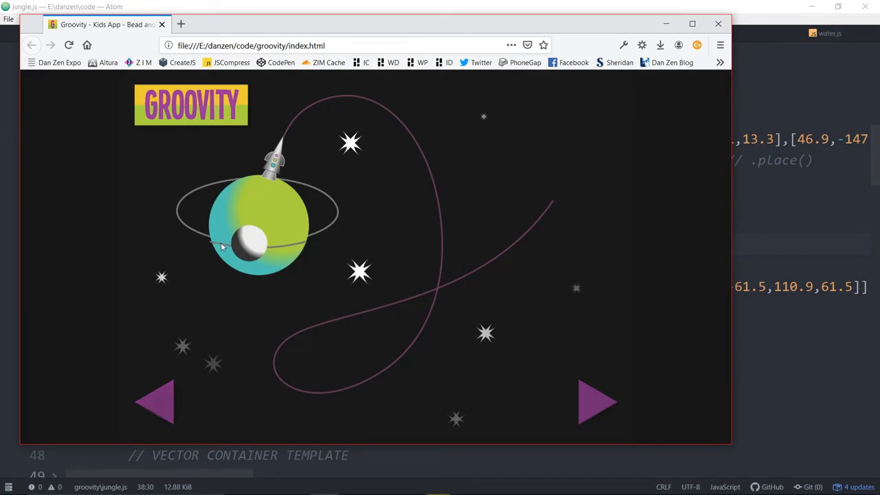
Drag the moon around its orbit to the planet's left, right and upper left, then return to Atom
left_click(290, 247)
mouse_move(294, 249)
left_mouse_down()
mouse_move(335, 226)
mouse_move(292, 181)
left_mouse_up()
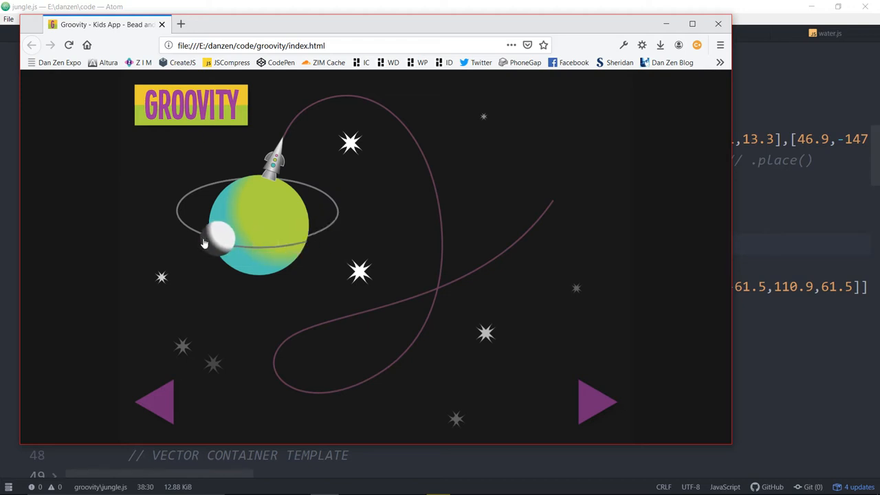
left_click_drag(308, 239, 182, 219)
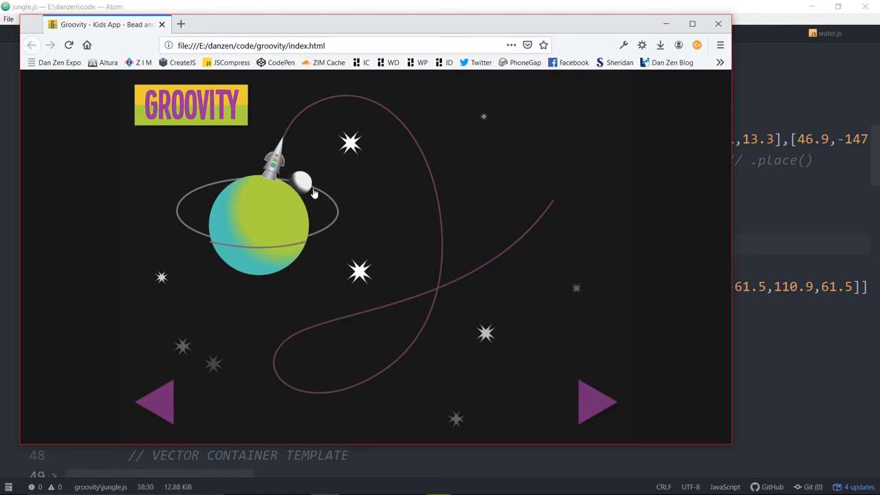
left_click_drag(180, 208, 325, 194)
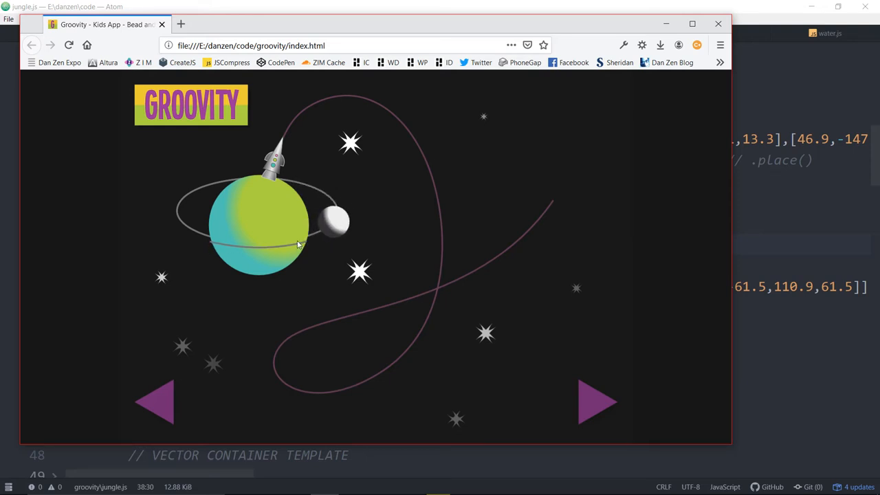
mouse_move(334, 219)
left_mouse_down()
mouse_move(233, 177)
mouse_move(183, 208)
mouse_move(203, 243)
left_mouse_up()
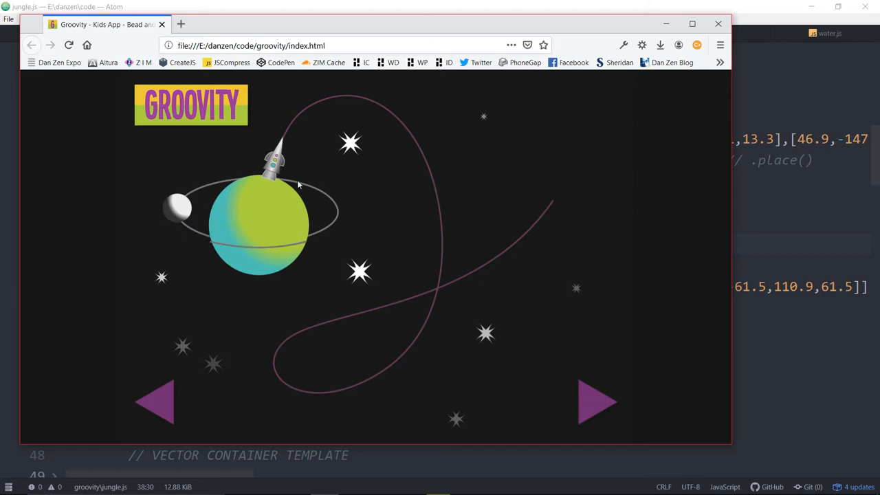
left_click(818, 207)
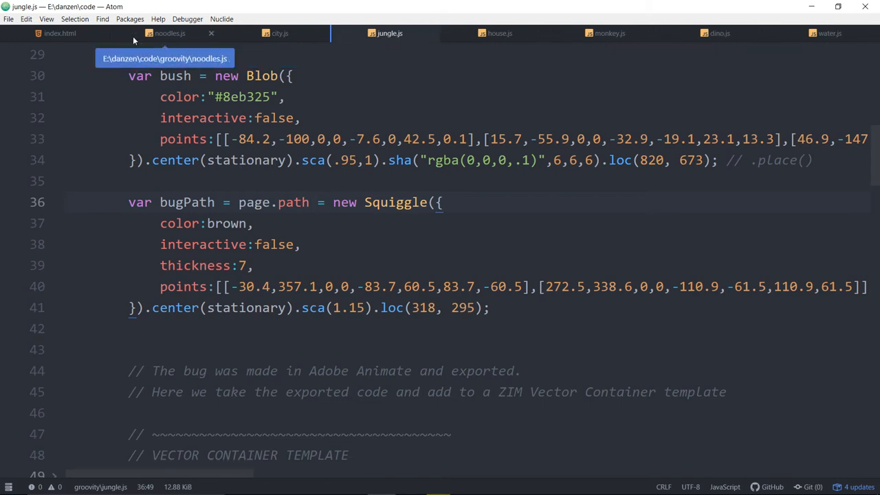
Open space.js from the groovity folder in the project tree
left_click(4, 257)
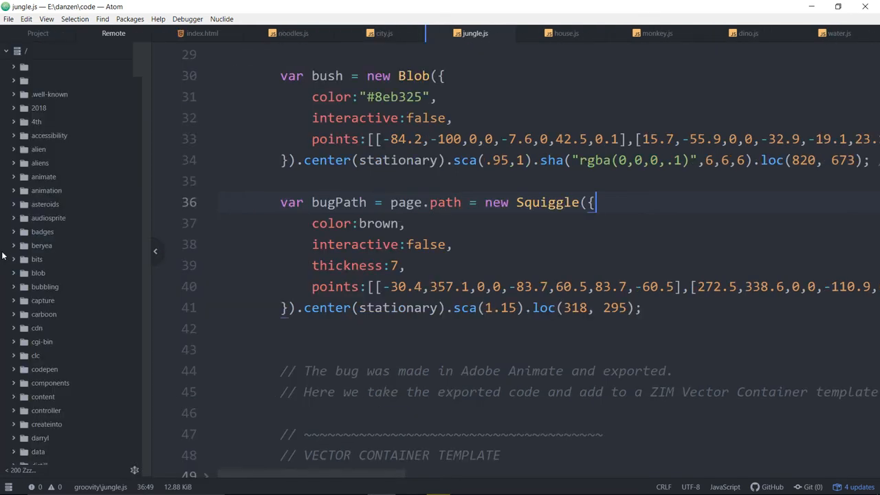
left_click(35, 35)
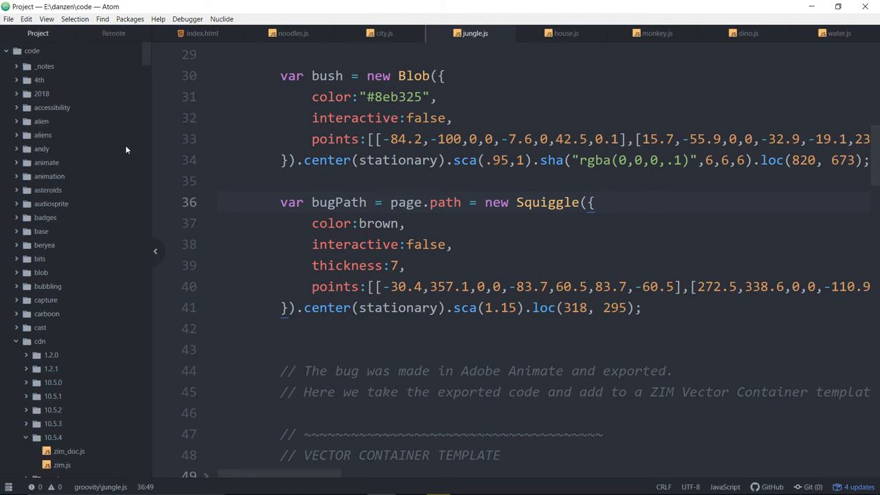
left_click_drag(144, 59, 146, 77)
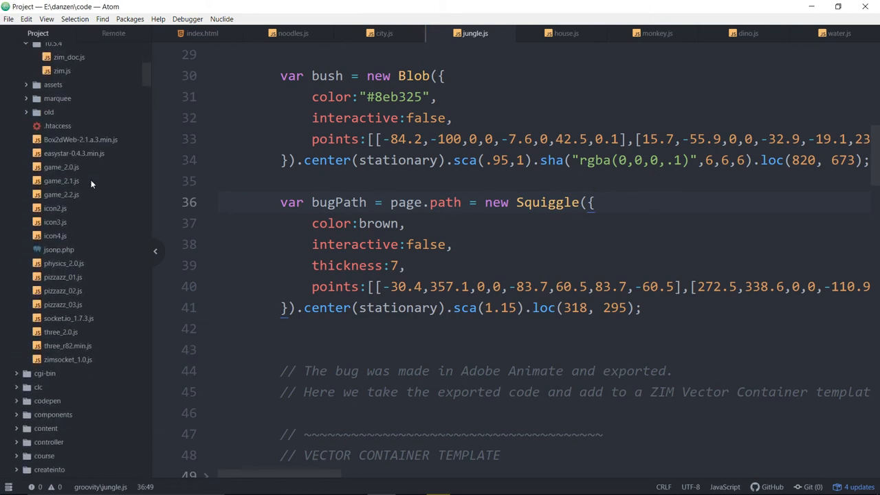
scroll(93, 166, "up", 5)
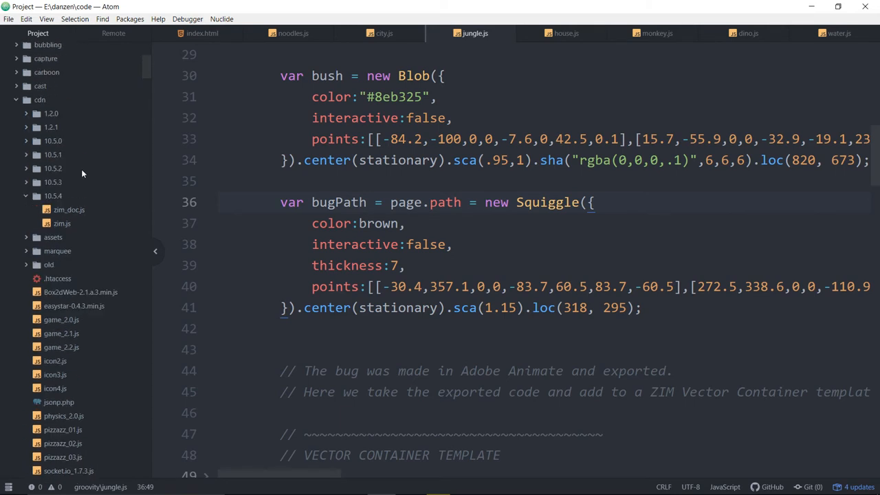
left_click(15, 102)
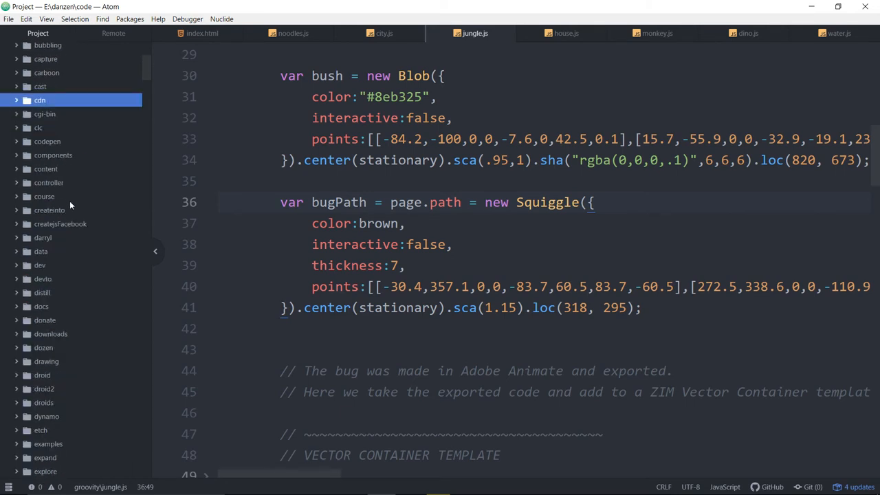
scroll(69, 207, "down", 5)
scroll(69, 206, "down", 5)
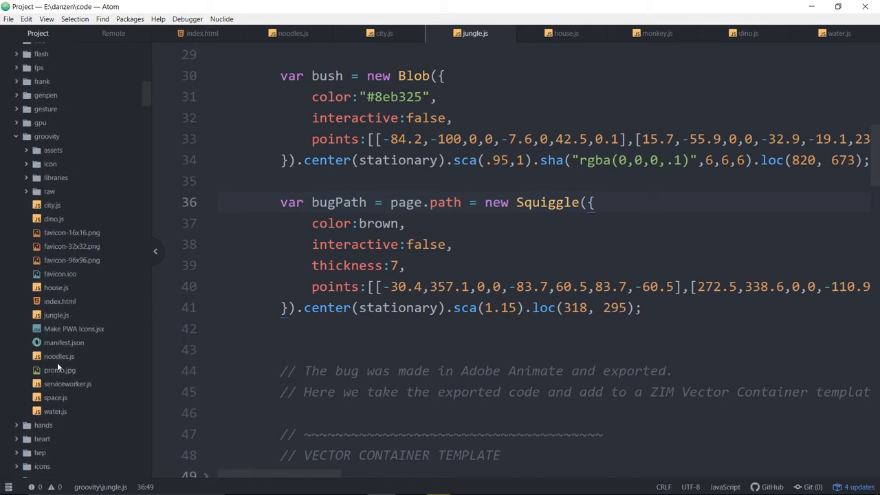
left_click(37, 401)
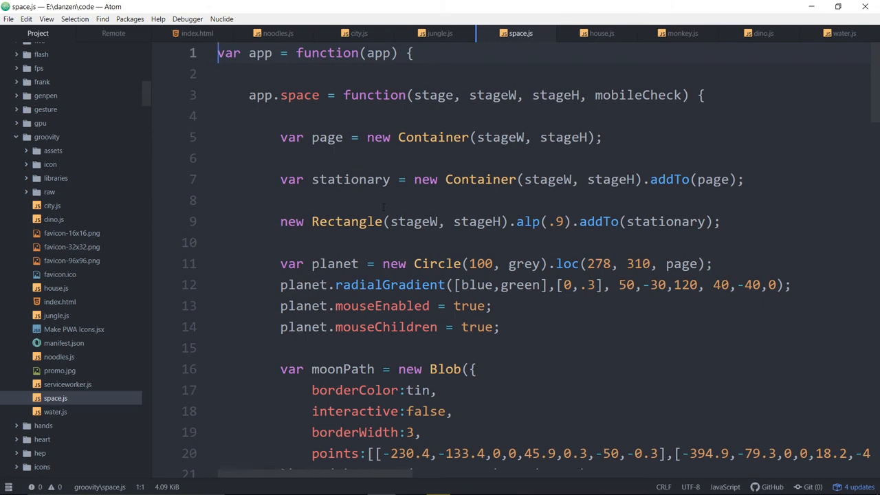
scroll(384, 208, "down", 5)
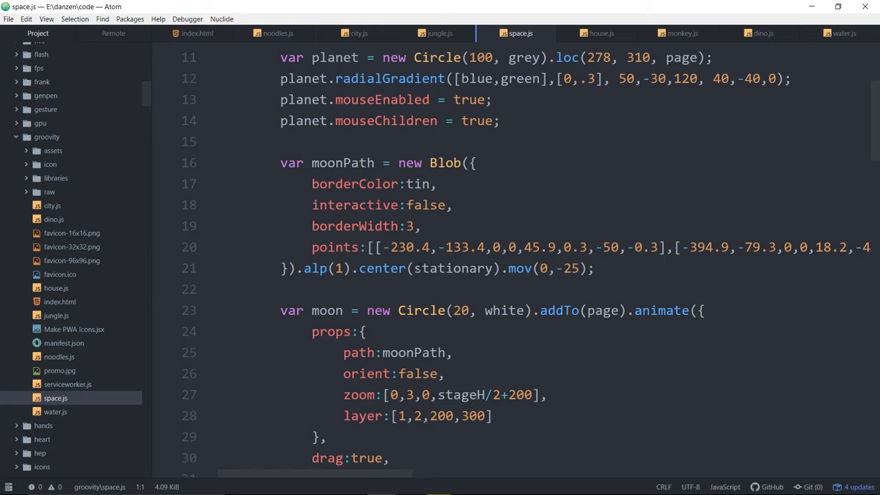
Change the moonPath offset on line 21 from mov(0,-25) to mov(0,-5)
left_click_drag(564, 268, 571, 268)
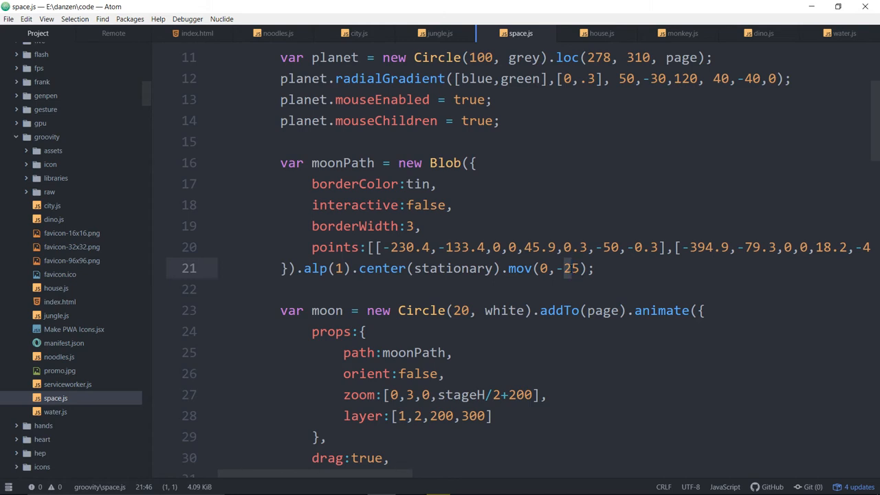
key("Delete")
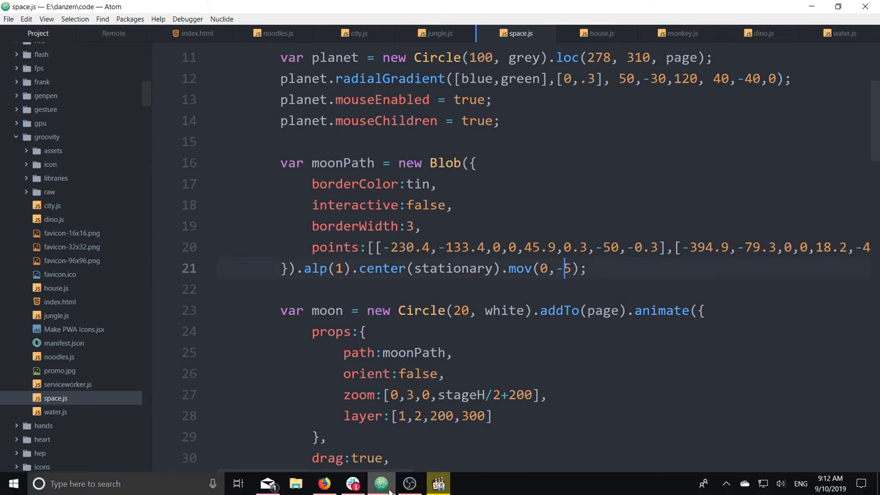
Return to Firefox, dismiss the splash and page back to the space scene
left_click(324, 487)
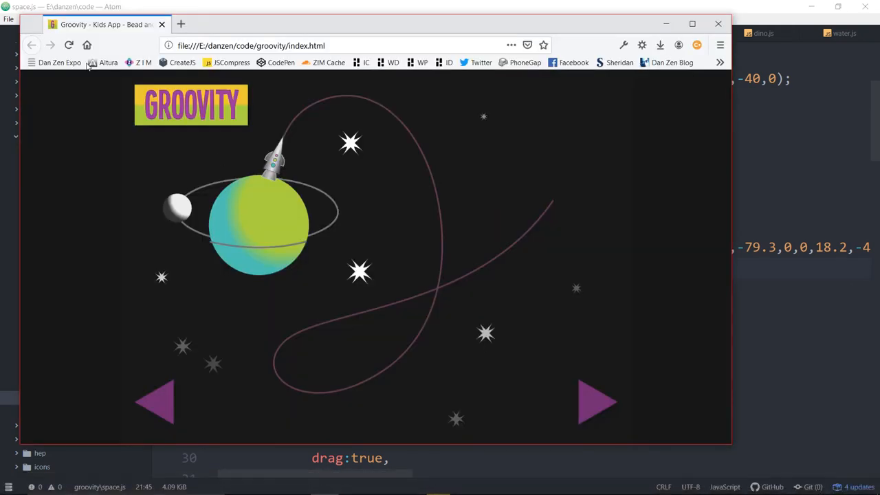
left_click(401, 257)
left_click(162, 404)
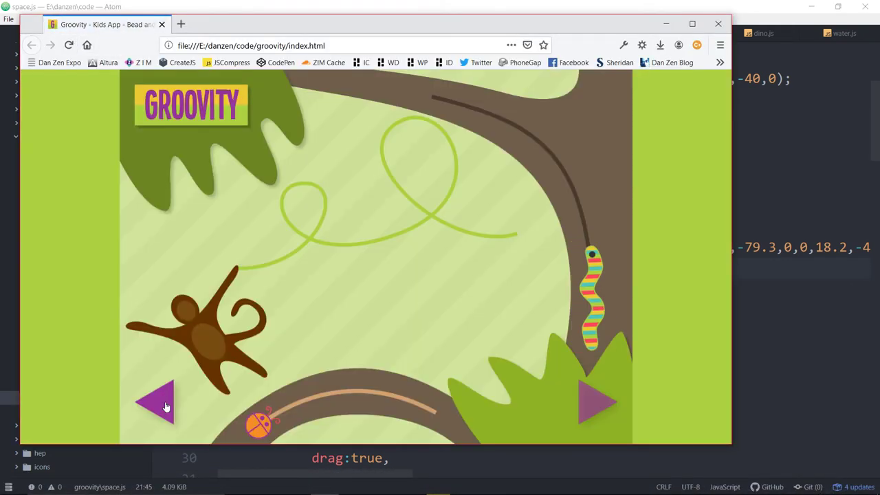
left_click(166, 407)
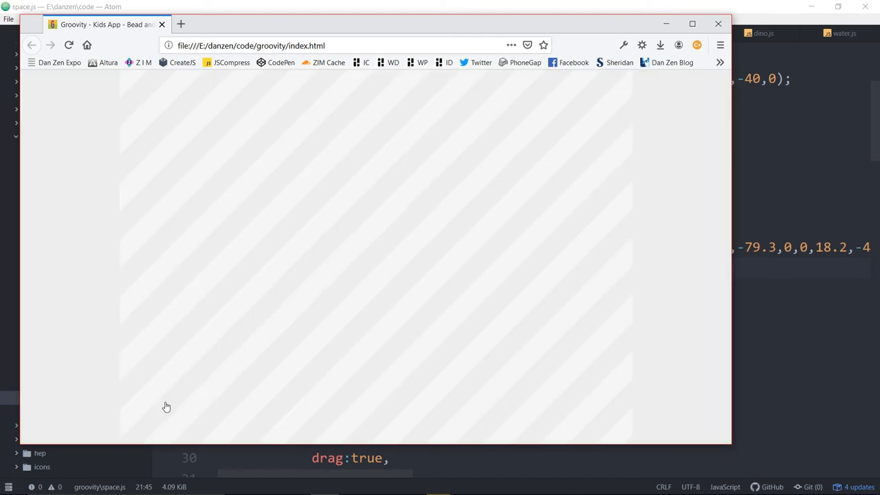
left_click(167, 407)
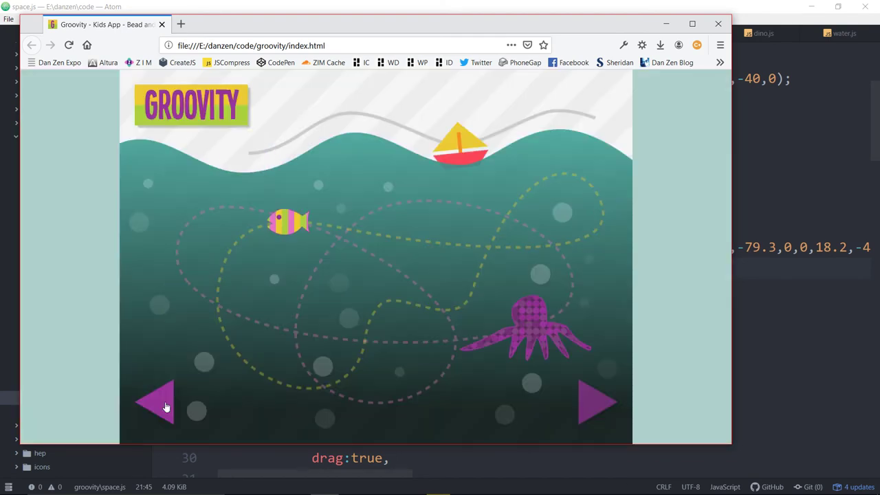
left_click(167, 407)
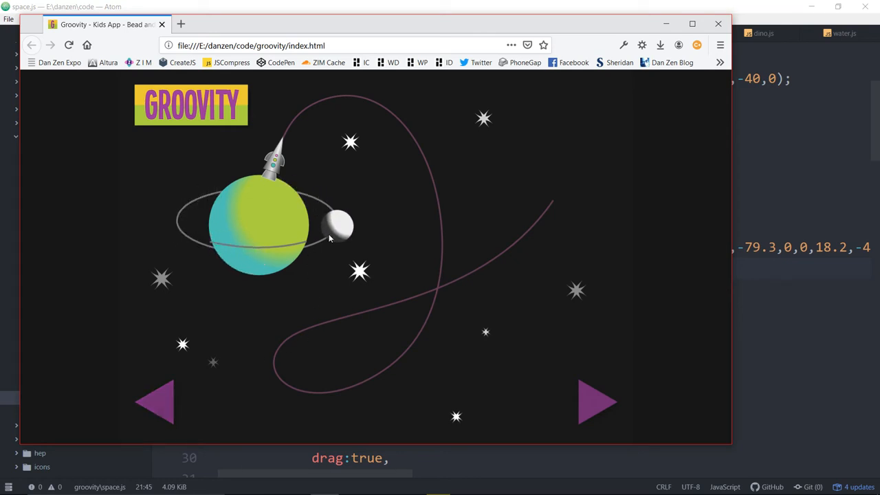
Drag the moon to the planet's right side to check the ring, then return to the code
mouse_move(335, 222)
left_mouse_down()
mouse_move(331, 235)
mouse_move(306, 197)
left_mouse_up()
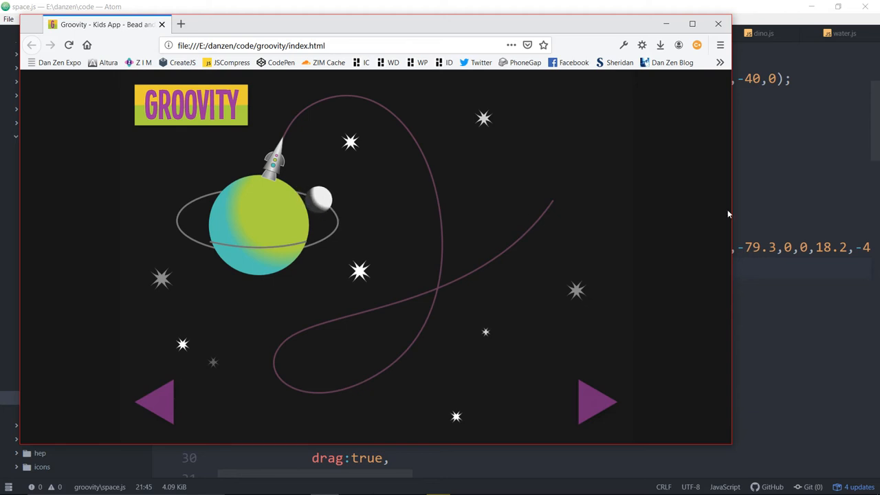
key("alt+Tab")
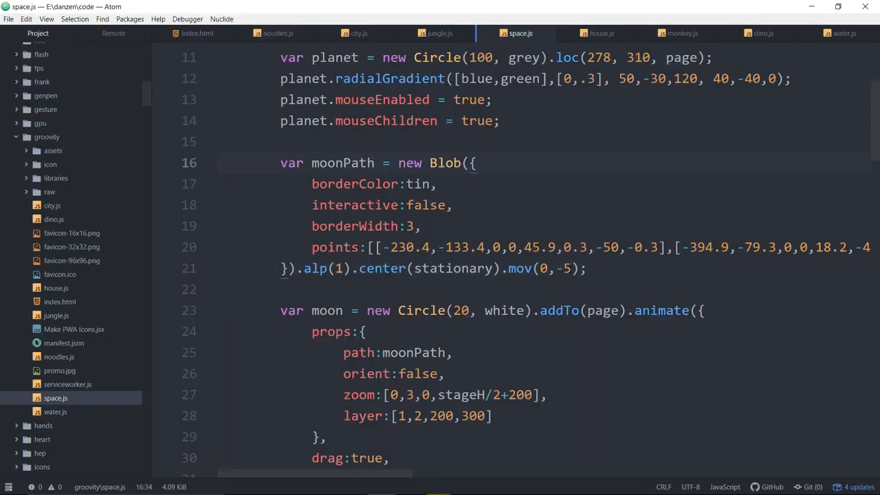
Change the moonPath offset to mov(0,-15) in space.js and reload Groovity in Firefox
left_click(566, 268)
type("1")
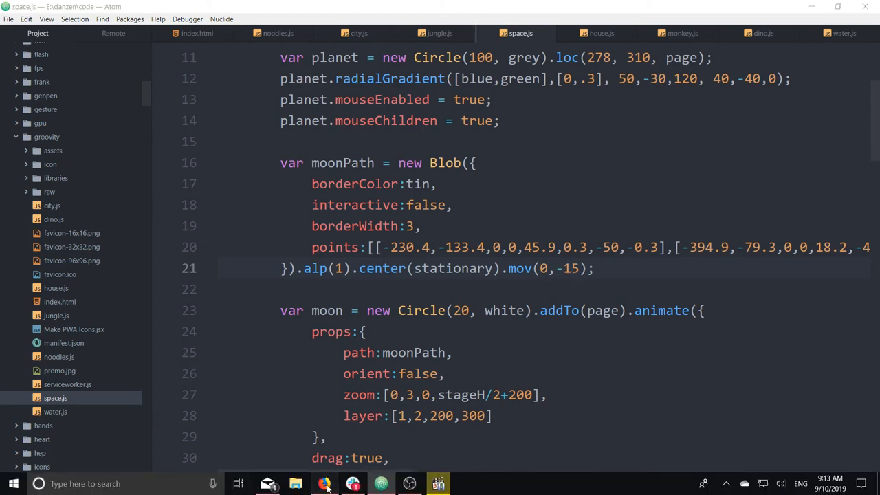
left_click(323, 484)
left_click(69, 46)
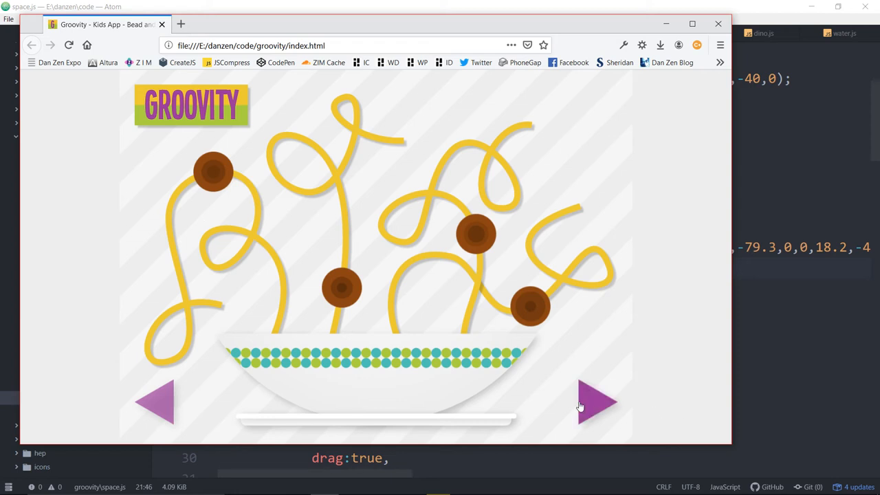
Page back through the scenes until the space scene appears
left_click(151, 401)
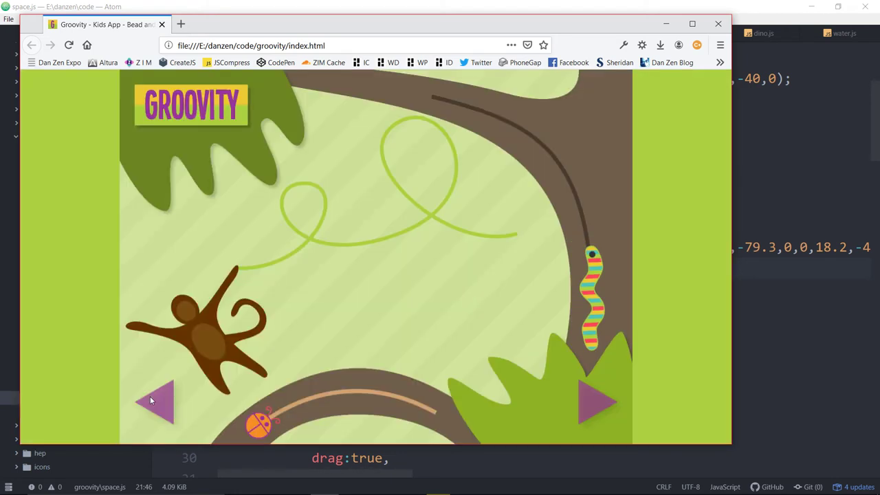
left_click(152, 402)
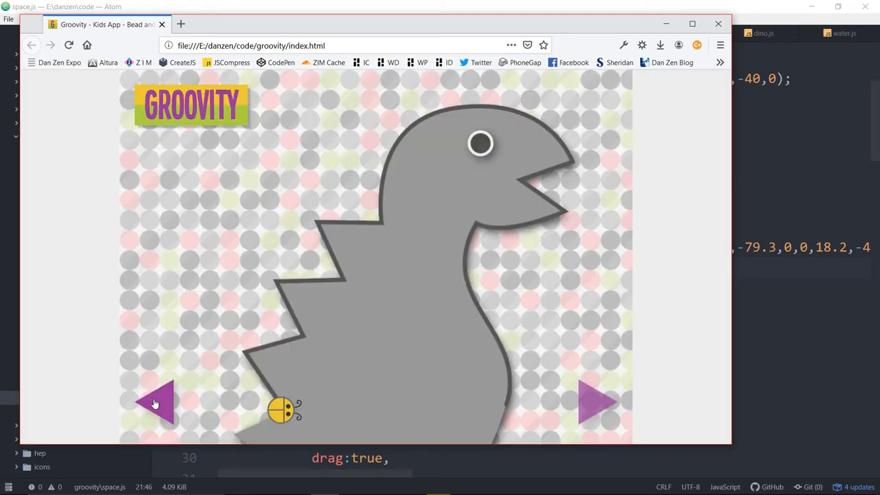
left_click(154, 404)
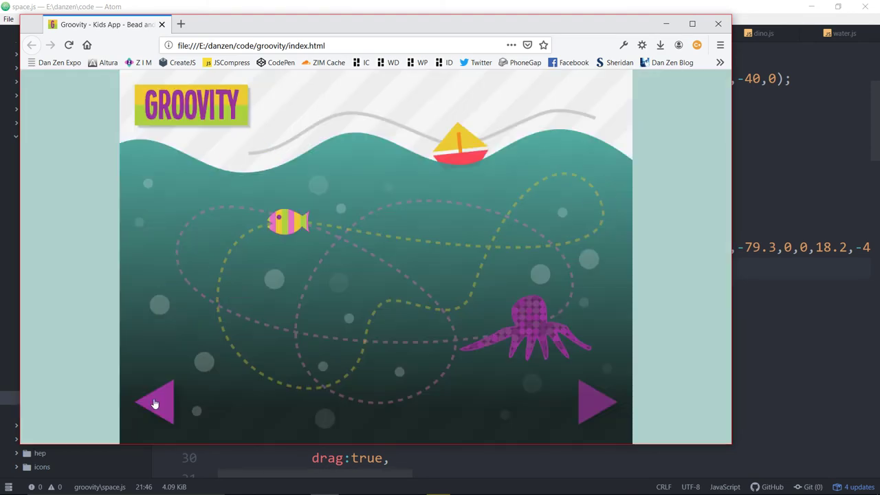
left_click(155, 403)
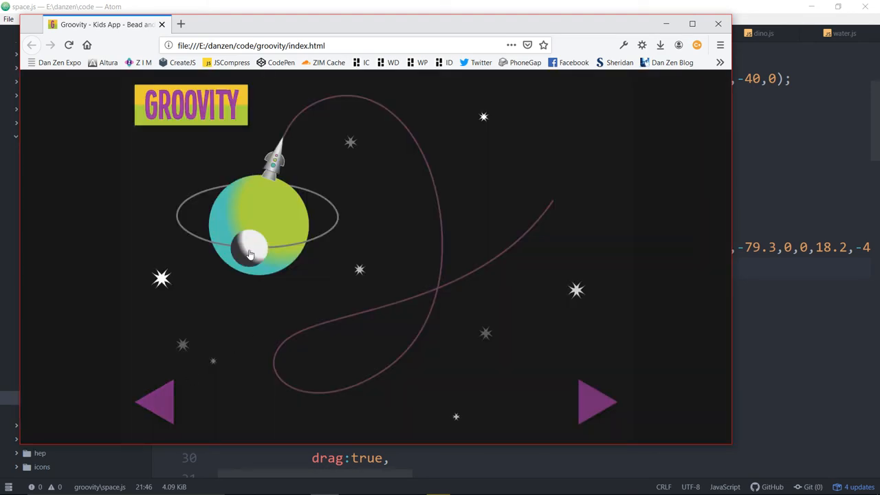
Drag the moon around the planet's ring to verify it follows the orbit
mouse_move(251, 249)
left_mouse_down()
mouse_move(282, 192)
mouse_move(321, 215)
mouse_move(177, 218)
mouse_move(297, 256)
mouse_move(357, 198)
left_mouse_up()
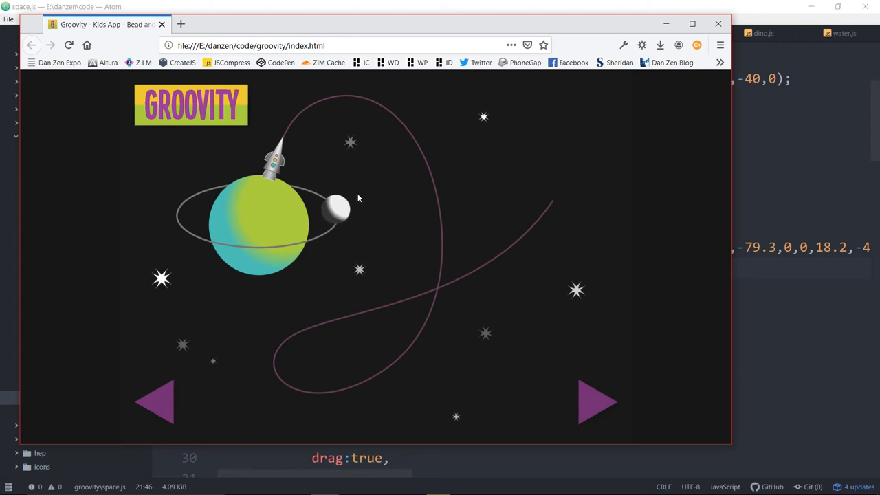
mouse_move(357, 198)
left_mouse_down()
mouse_move(328, 237)
mouse_move(185, 229)
left_mouse_up()
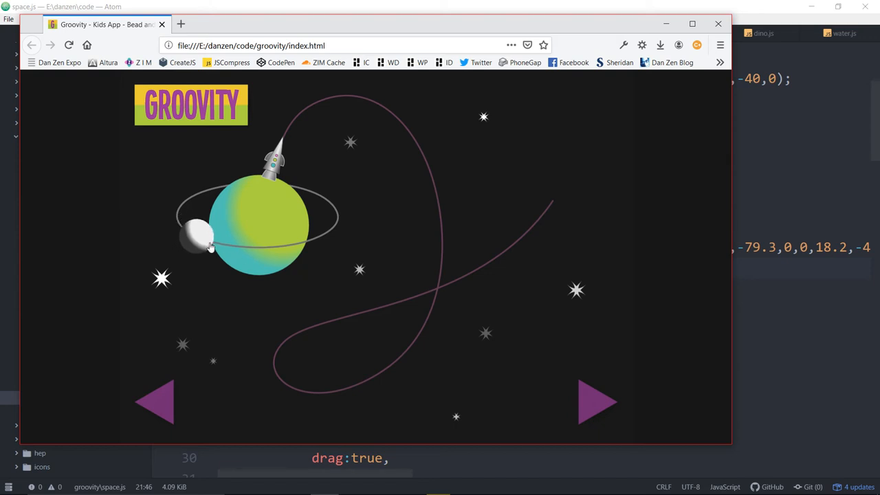
mouse_move(184, 229)
left_mouse_down()
mouse_move(268, 248)
mouse_move(341, 216)
left_mouse_up()
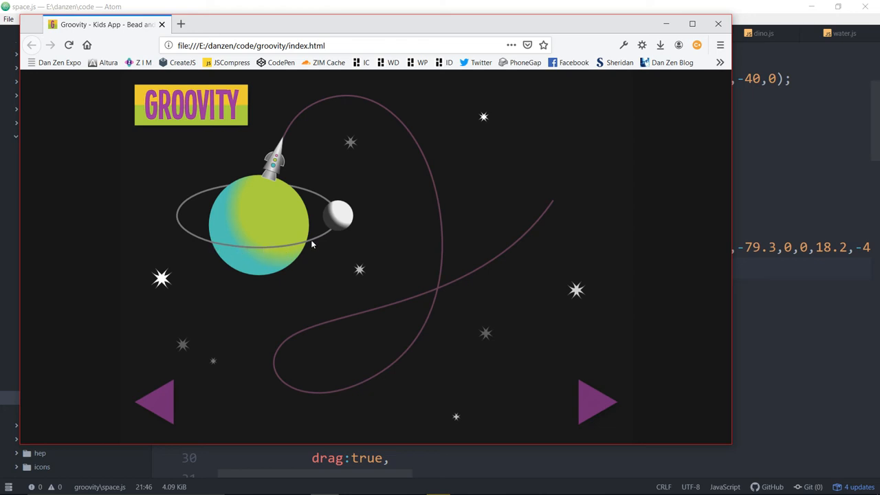
left_click_drag(338, 215, 320, 243)
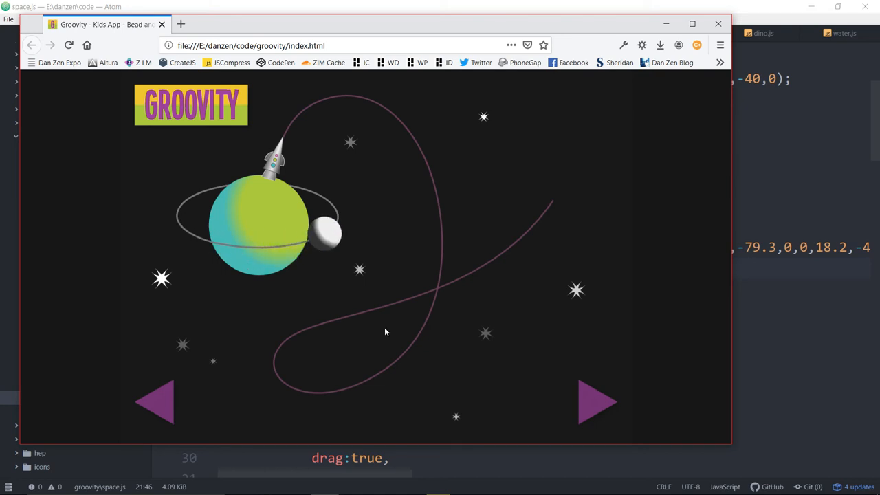
Cycle through every Groovity scene — city, jungle, dinosaur, underwater, space, school — back to the spaghetti bowl
left_click(157, 403)
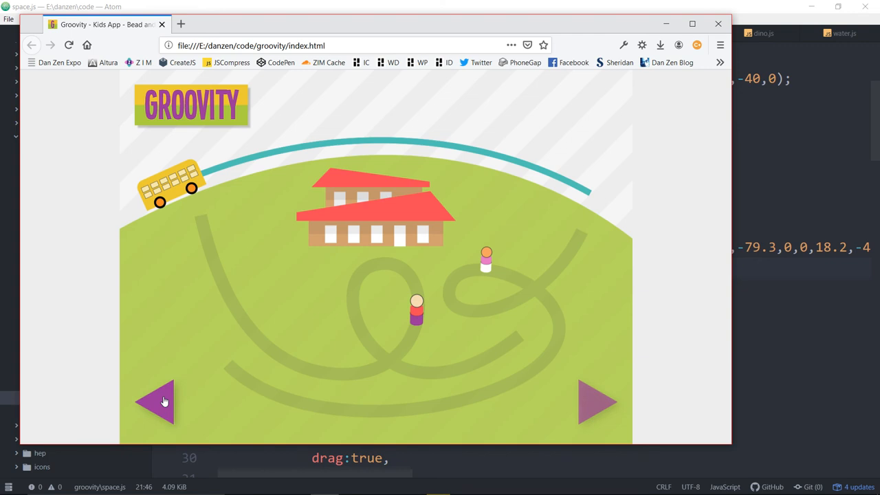
left_click(163, 402)
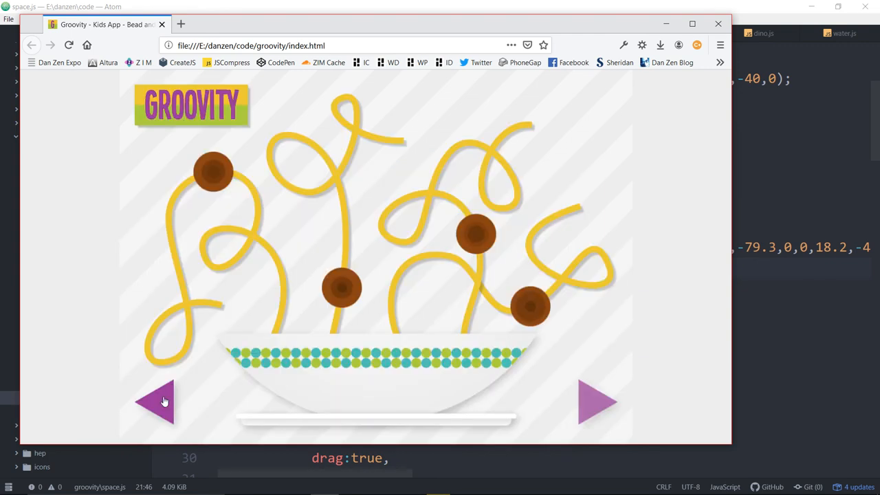
left_click(164, 402)
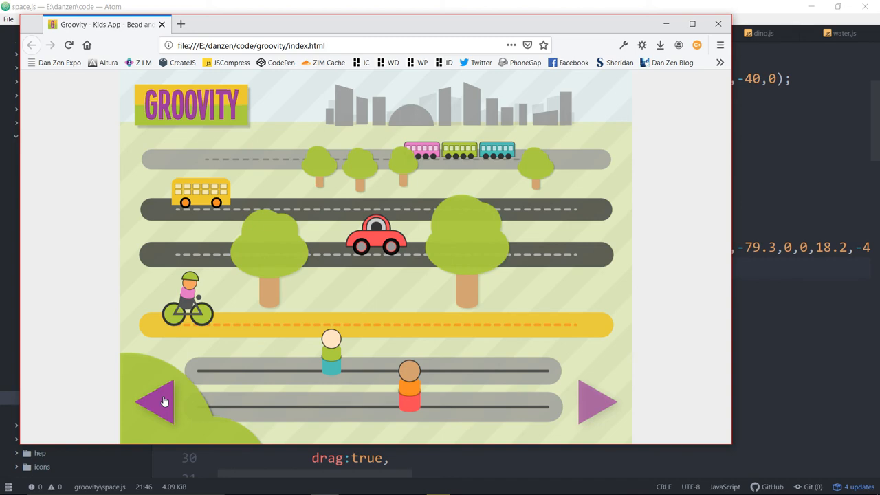
left_click(164, 402)
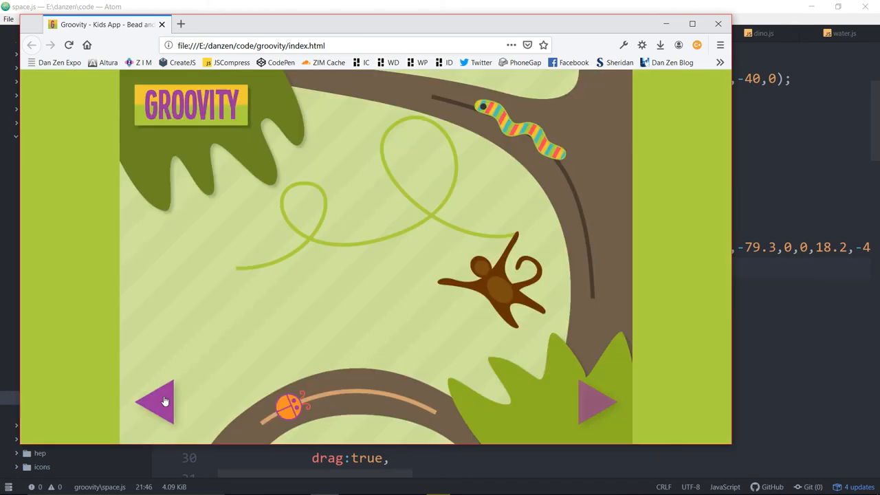
left_click(164, 402)
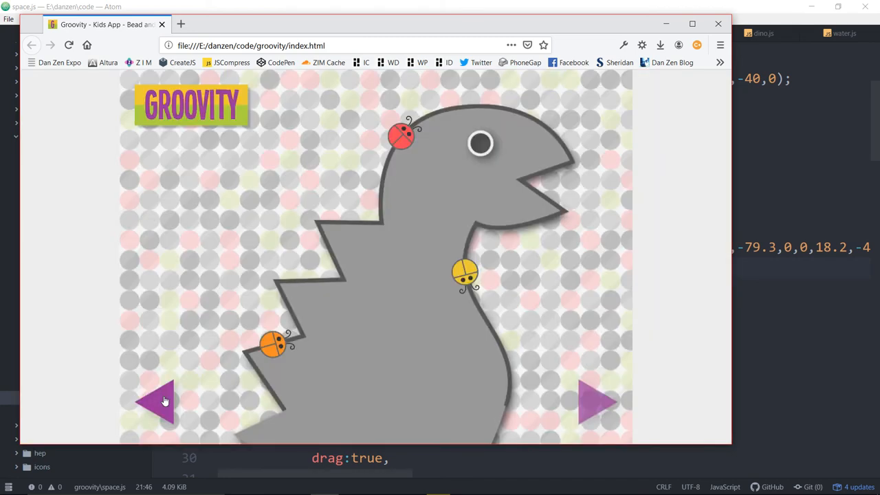
left_click(163, 401)
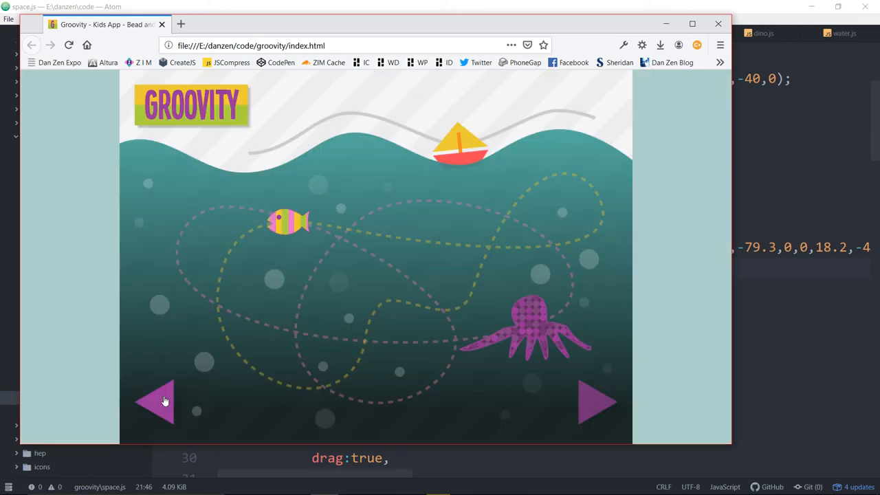
left_click(164, 401)
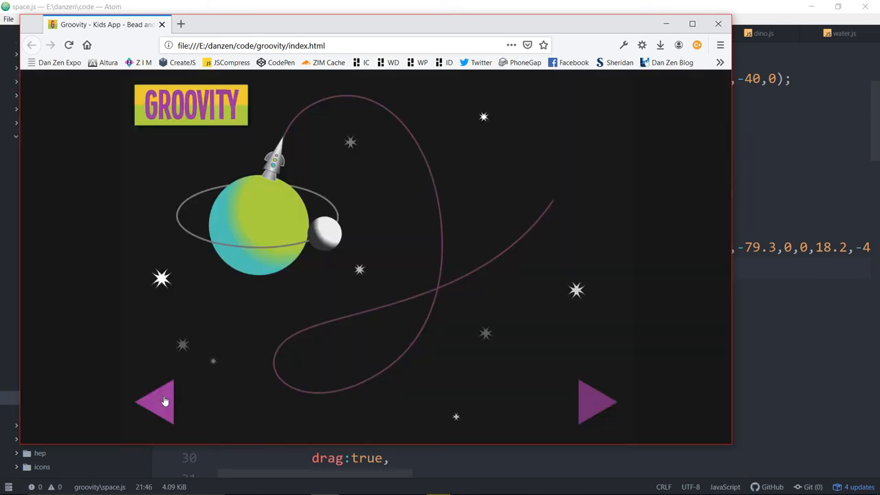
left_click(163, 401)
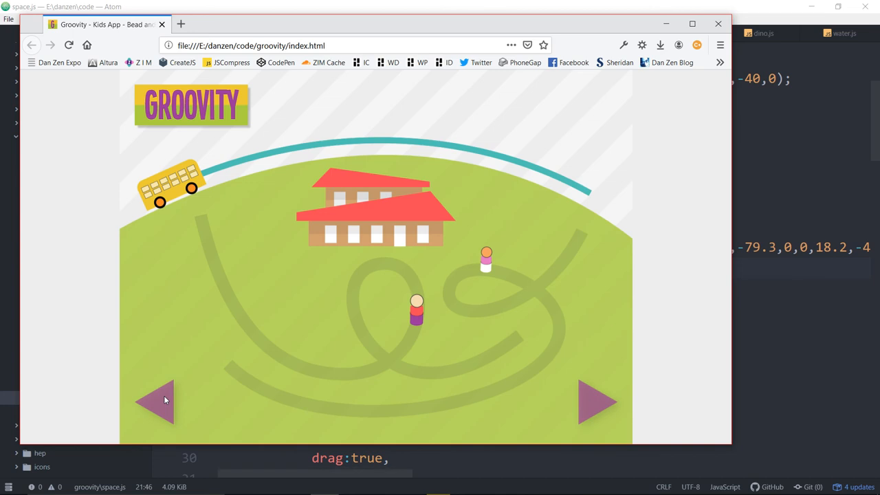
left_click(164, 399)
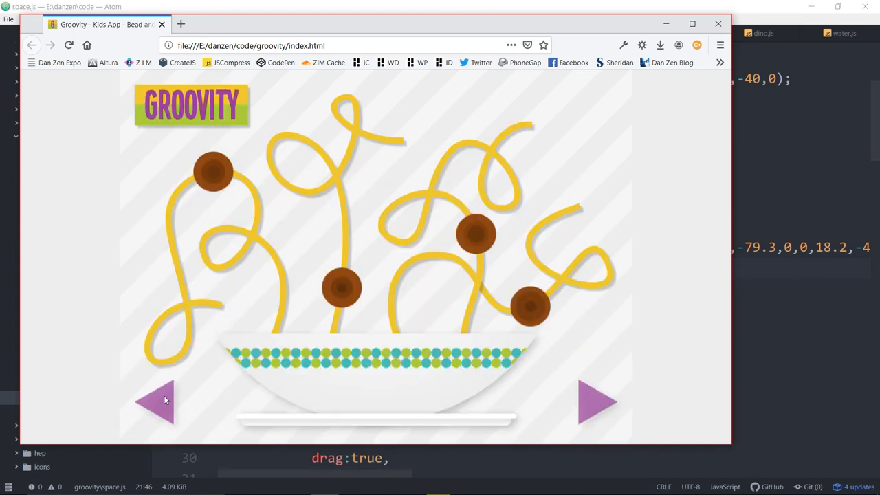